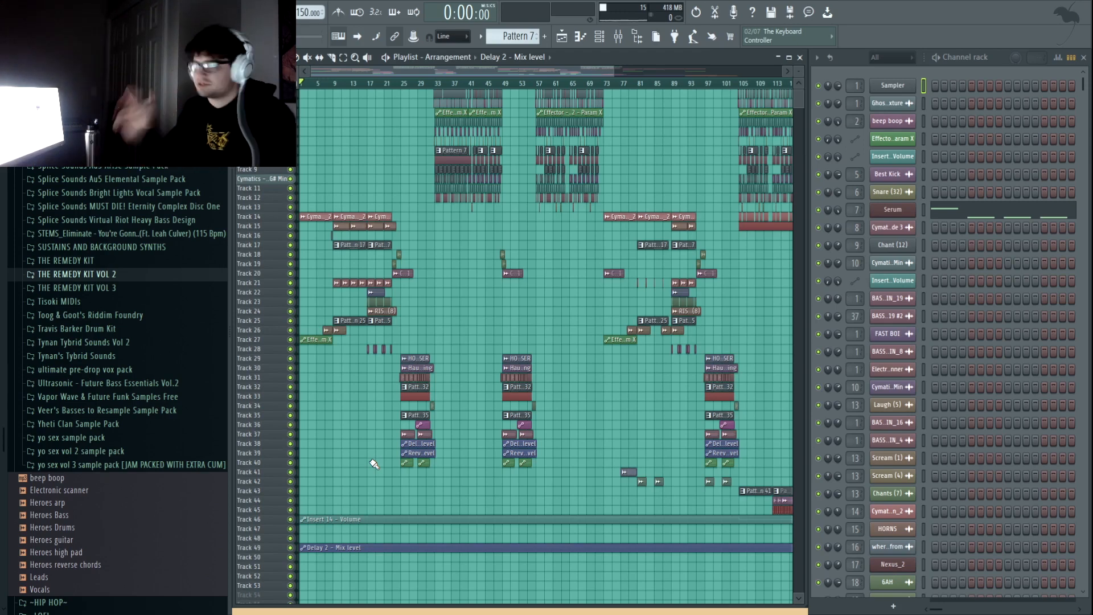
- Play the arrangement's intro from the start and check the channel settings of the Euphoria Vocal Chop 8 sample on Track 14
left_click_drag(800, 74, 800, 104)
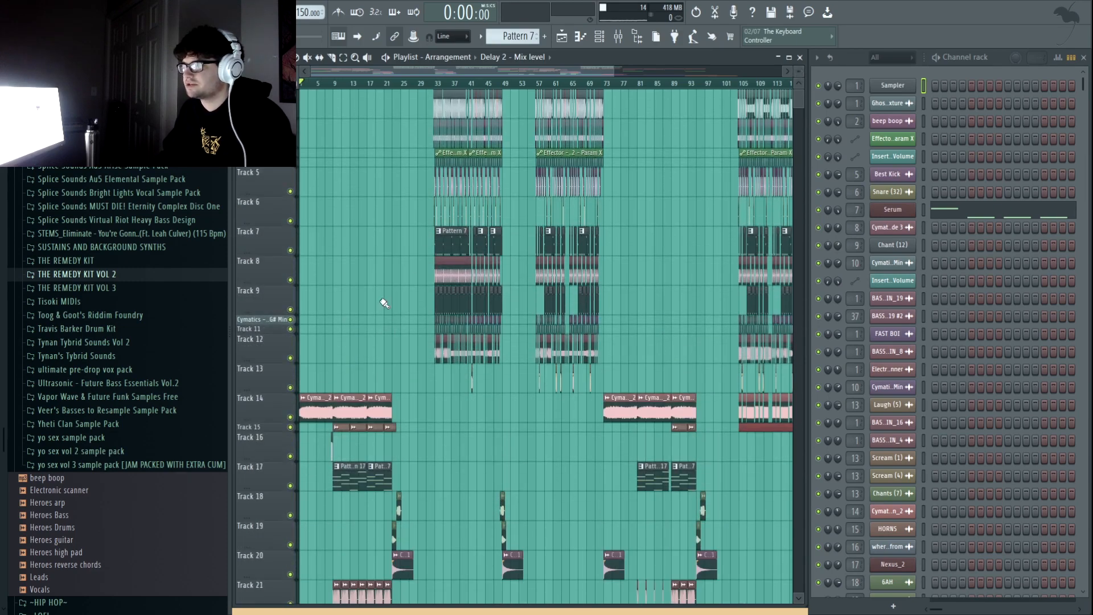
scroll(317, 100, "up", 8)
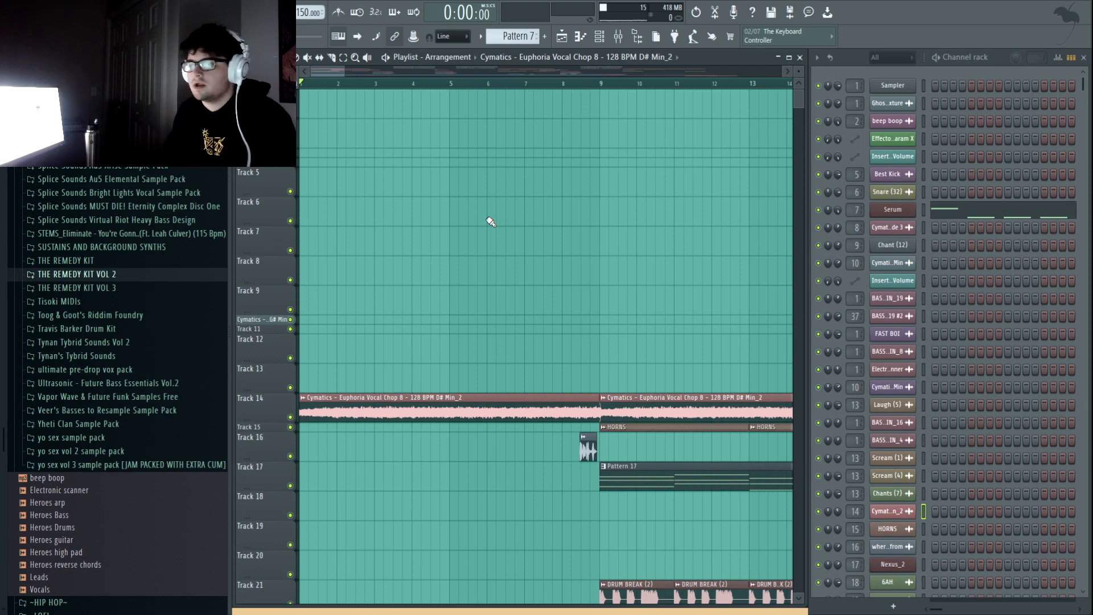
scroll(490, 221, "down", 4)
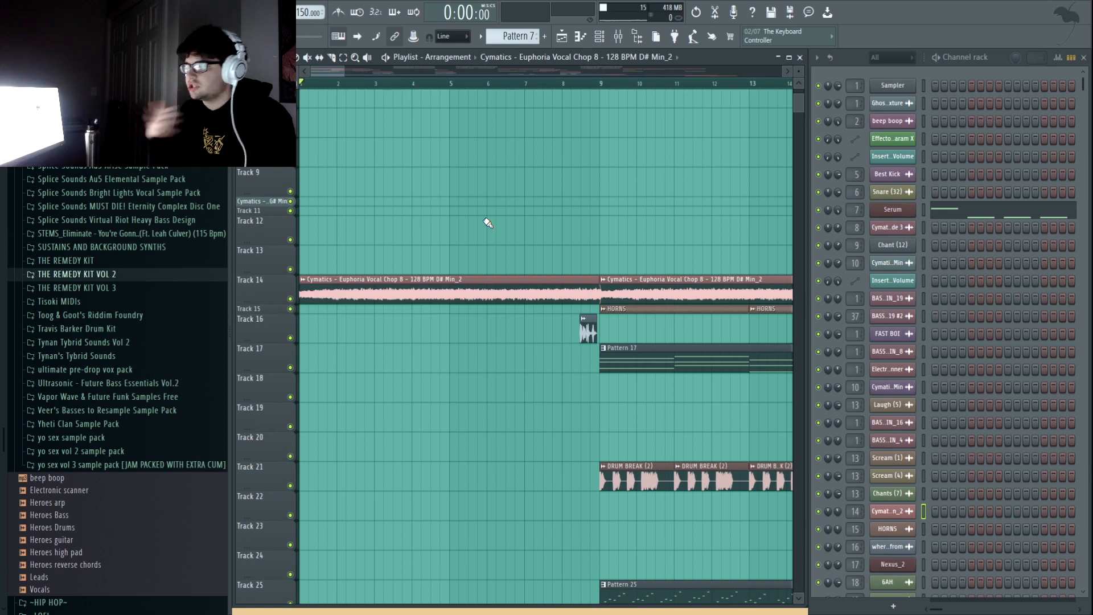
key("space")
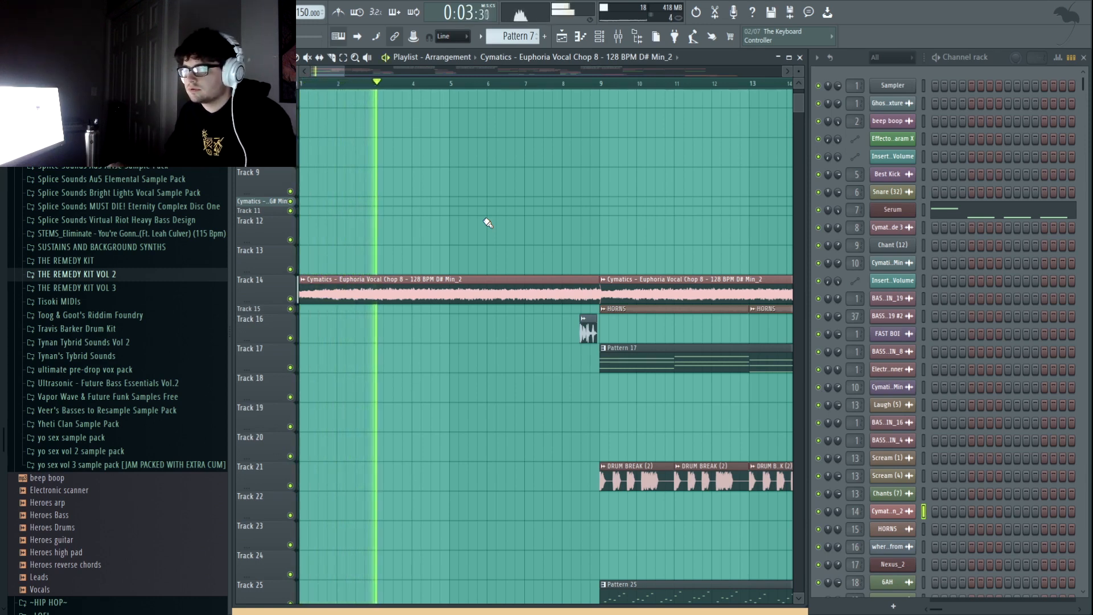
double_click(457, 280)
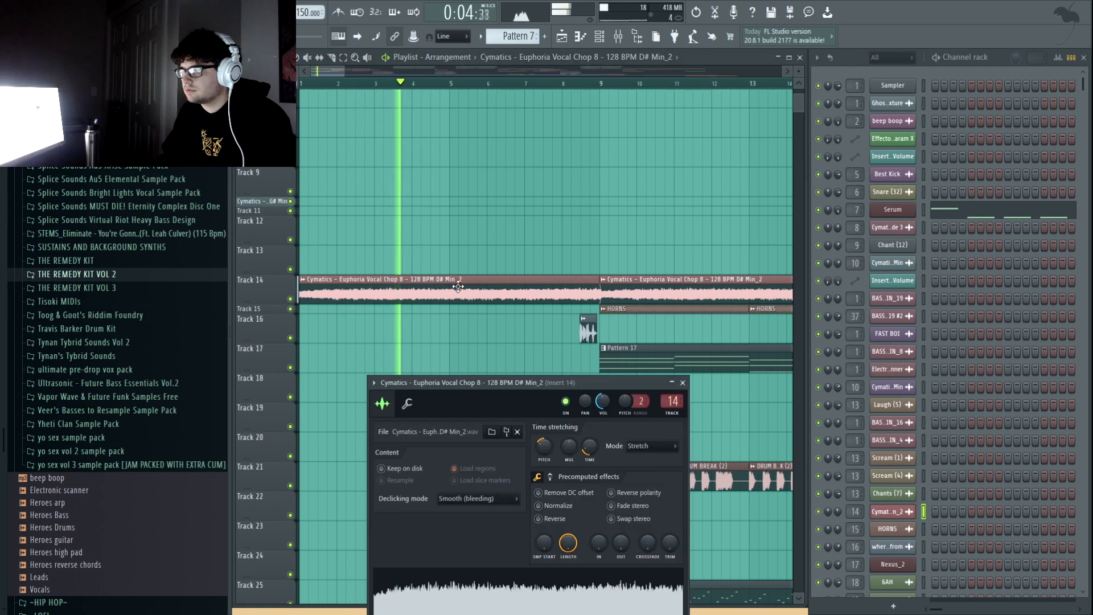
left_click(681, 385)
key("space")
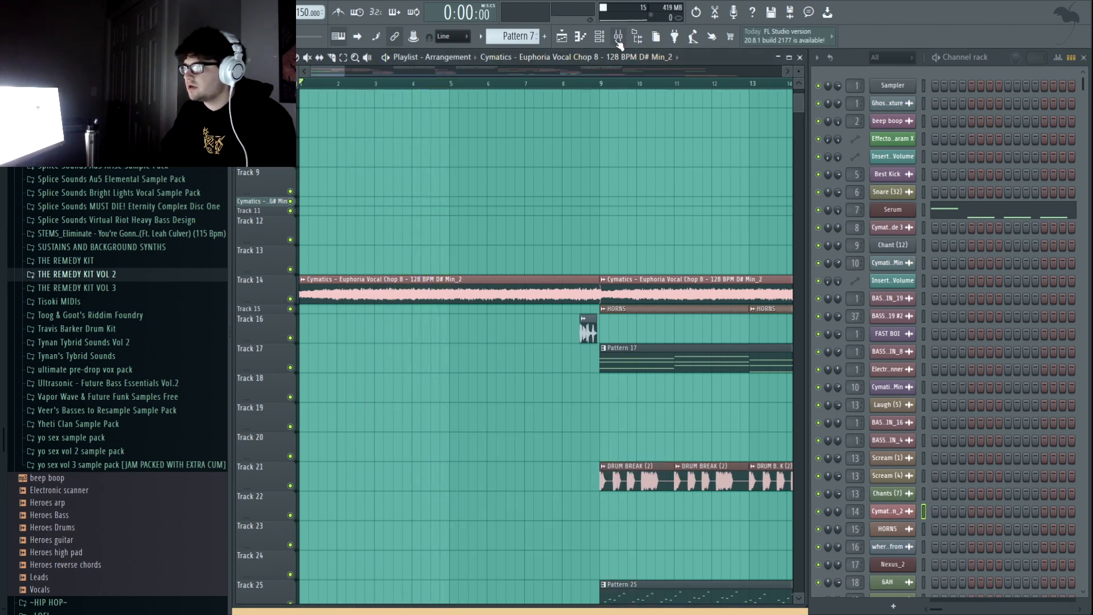
- Inspect the vocal chop's effect chain on mixer insert 14 and view the sample's waveform in Edison
double_click(451, 280)
key("F9")
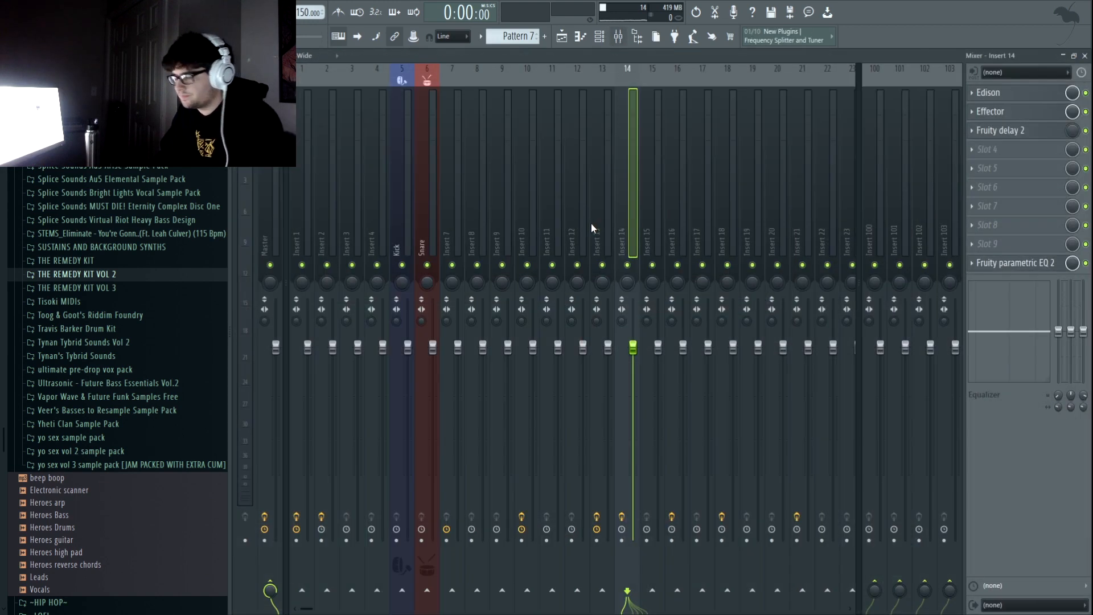
left_click(1007, 99)
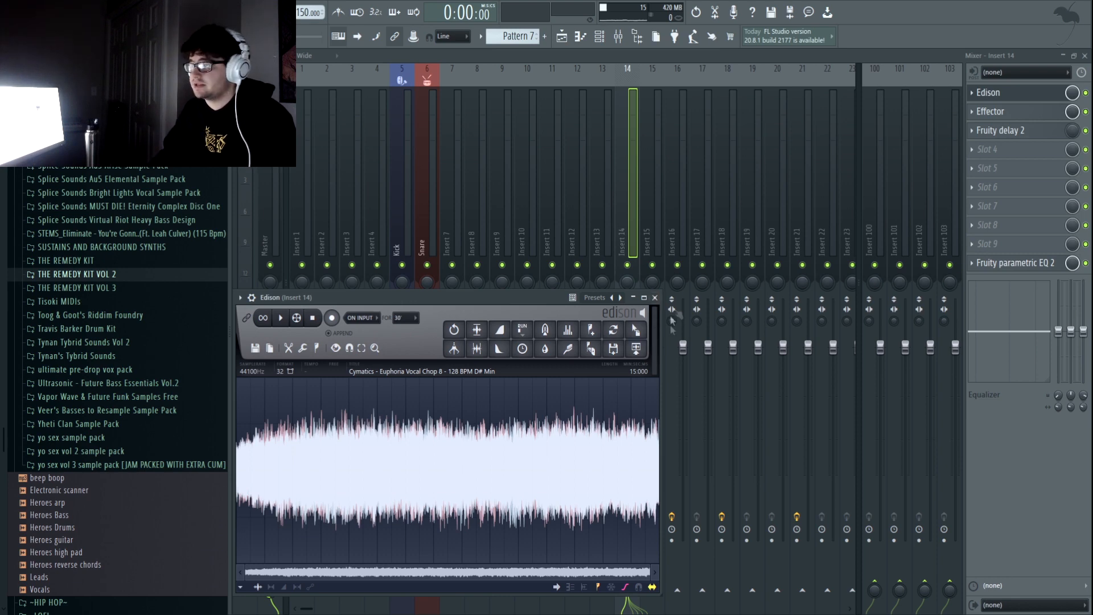
left_click(655, 298)
left_click(1084, 55)
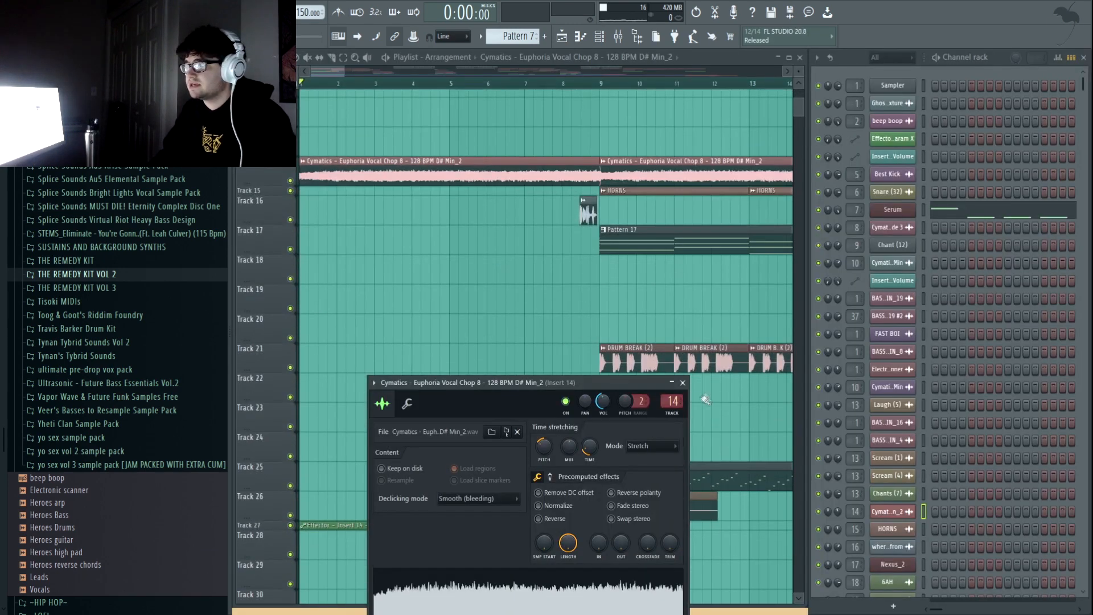
- Examine the Effector Param X automation clip on Track 27 and the Effector filter it controls on mixer insert 14
scroll(433, 392, "down", 3)
left_click(366, 439)
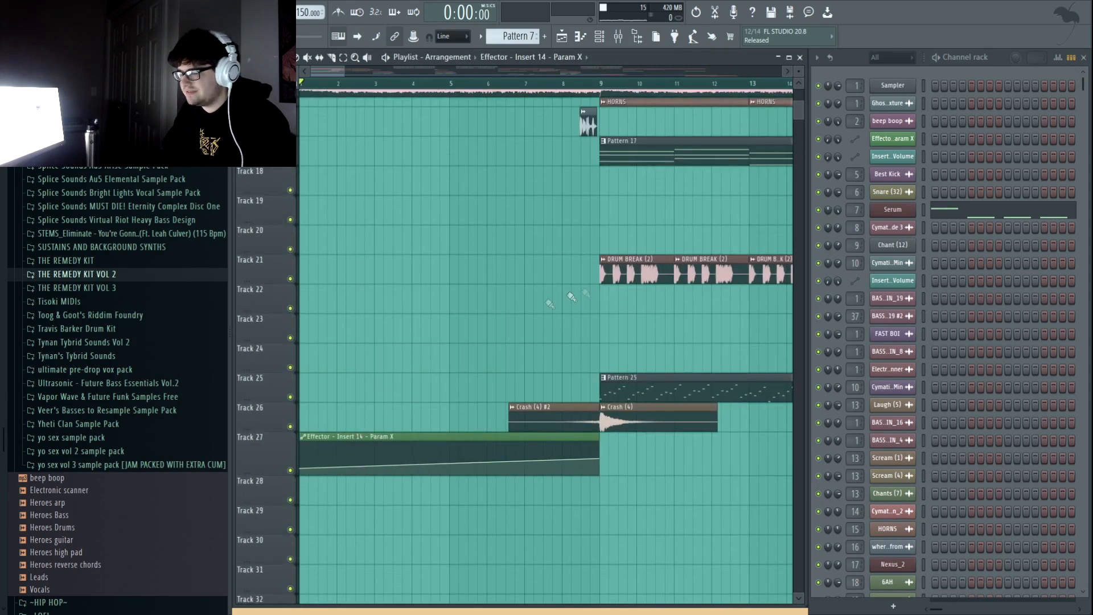
scroll(574, 290, "up", 2)
left_click(617, 36)
key("space")
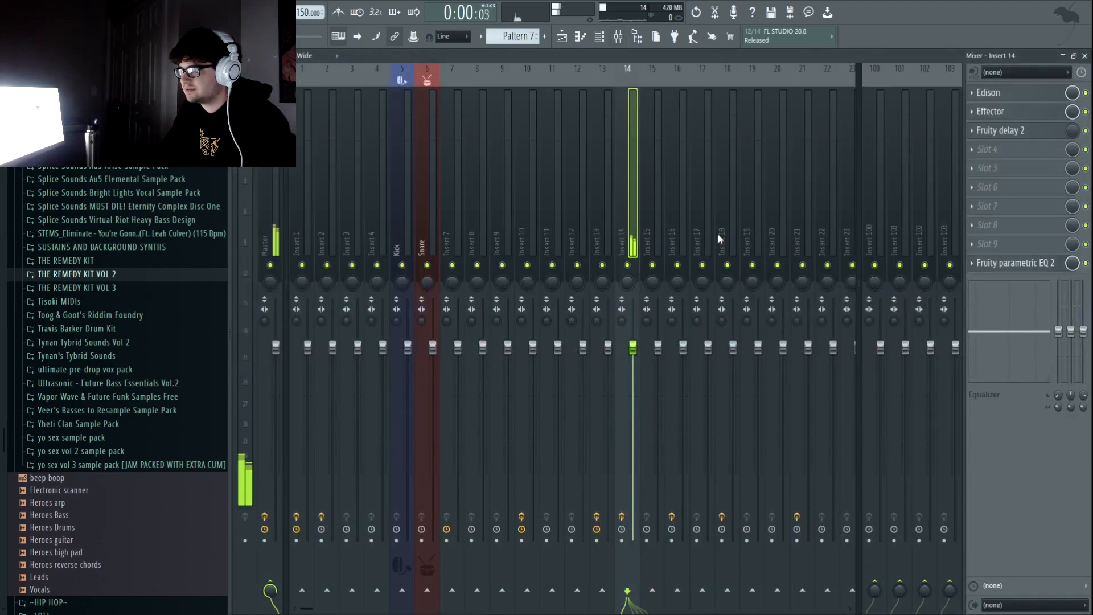
key("space")
left_click(1001, 116)
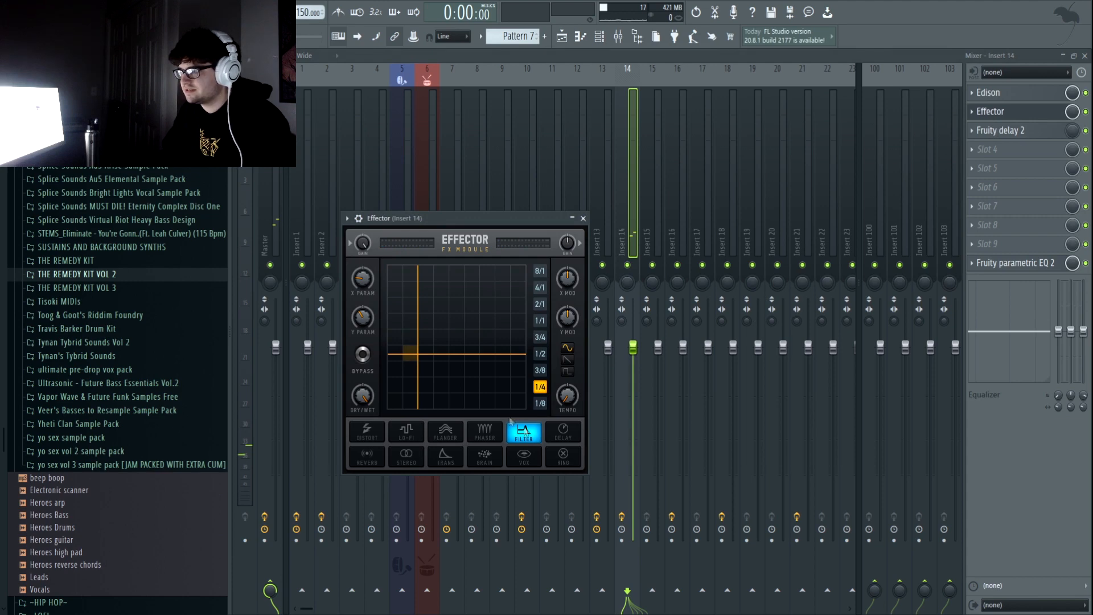
left_click(583, 218)
- Play the start of the intro and the transition into bar 9 in the playlist
key("space")
key("F9")
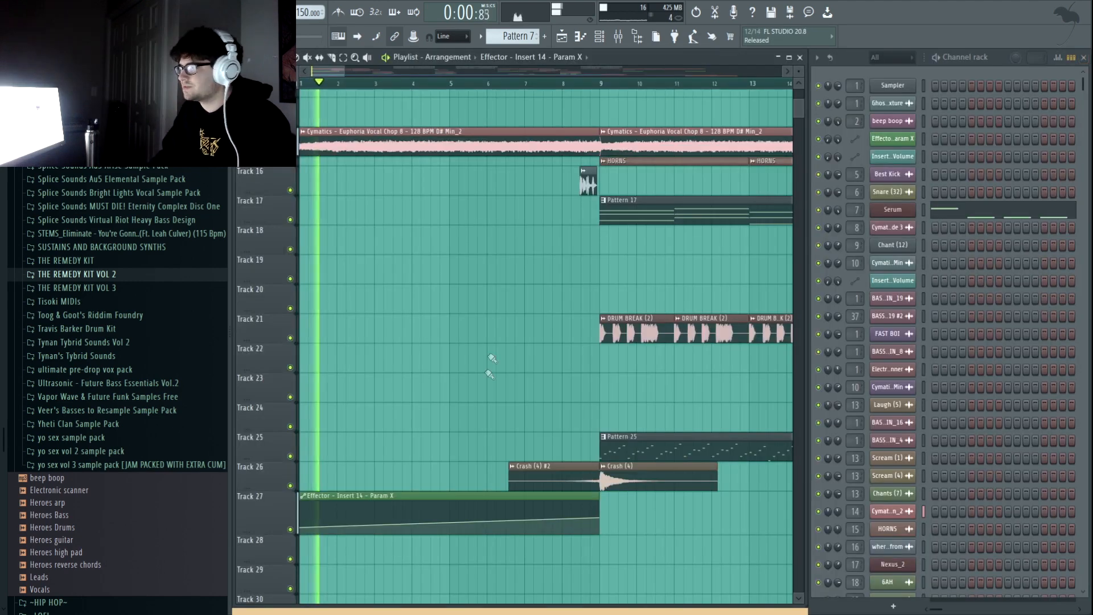
key("space")
left_click(585, 85)
key("space")
left_click_drag(603, 150, 489, 166)
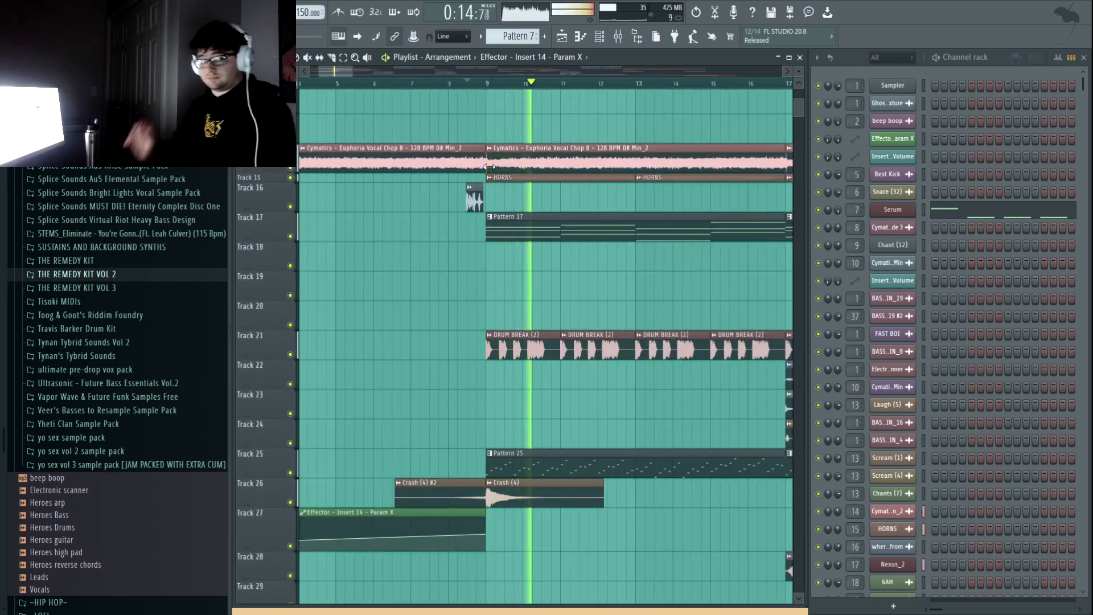
left_click_drag(568, 265, 497, 324)
key("space")
- Increase Track 15's height to show the HORNS waveform and set the playback position to bar 9
left_click_drag(267, 197, 267, 223)
scroll(481, 268, "up", 4)
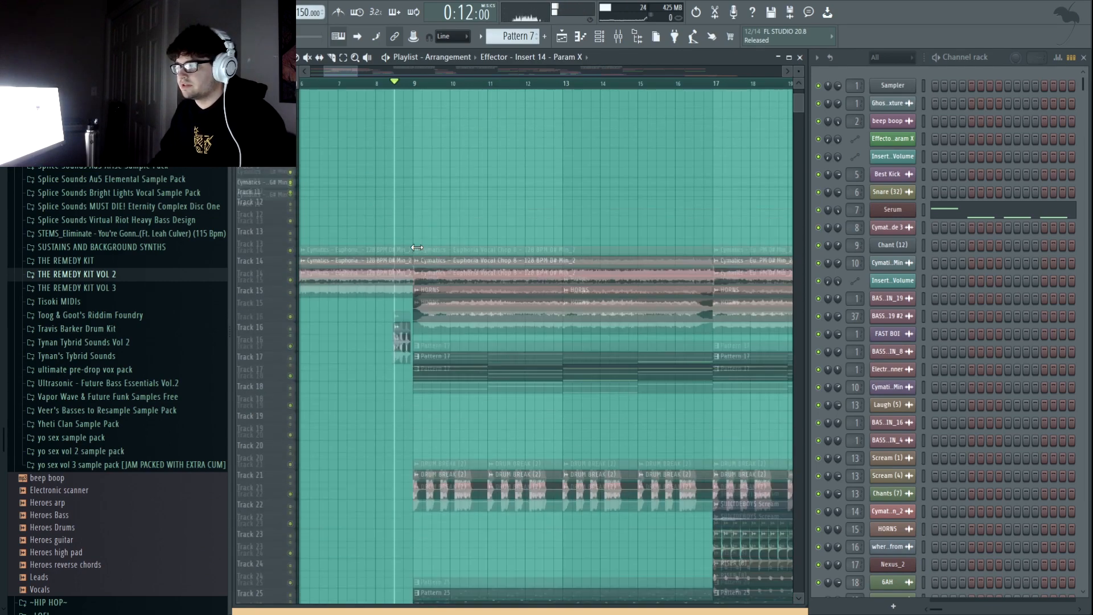
scroll(495, 296, "down", 4)
left_click(420, 85)
scroll(441, 465, "up", 2)
left_click_drag(440, 466, 396, 454)
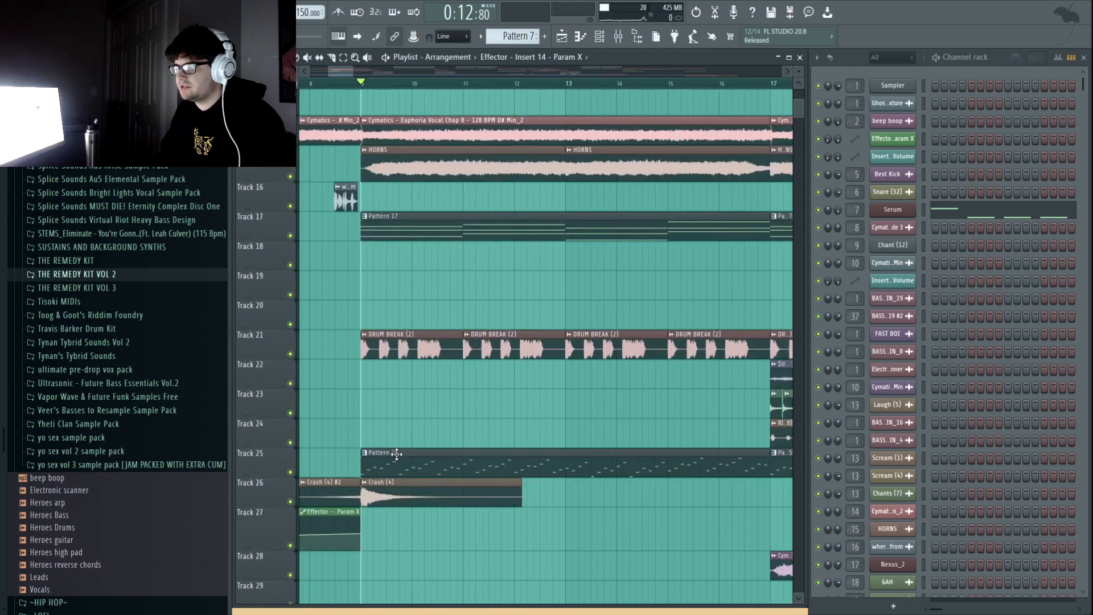
left_click(397, 454)
scroll(448, 314, "up", 1)
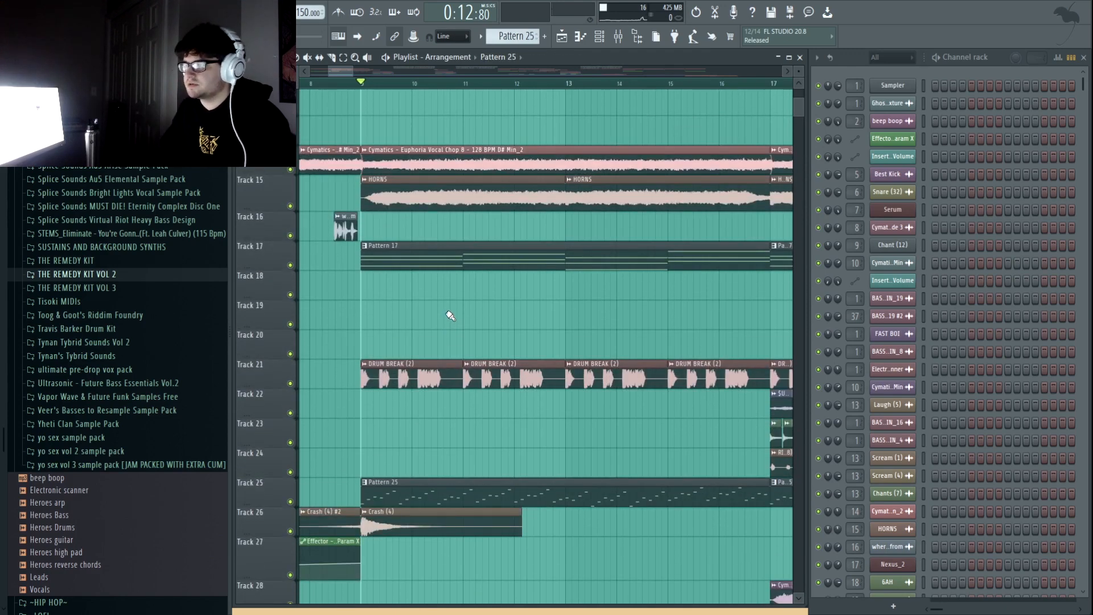
- Solo Track 15 and play the HORNS clips from bar 9
right_click(291, 207)
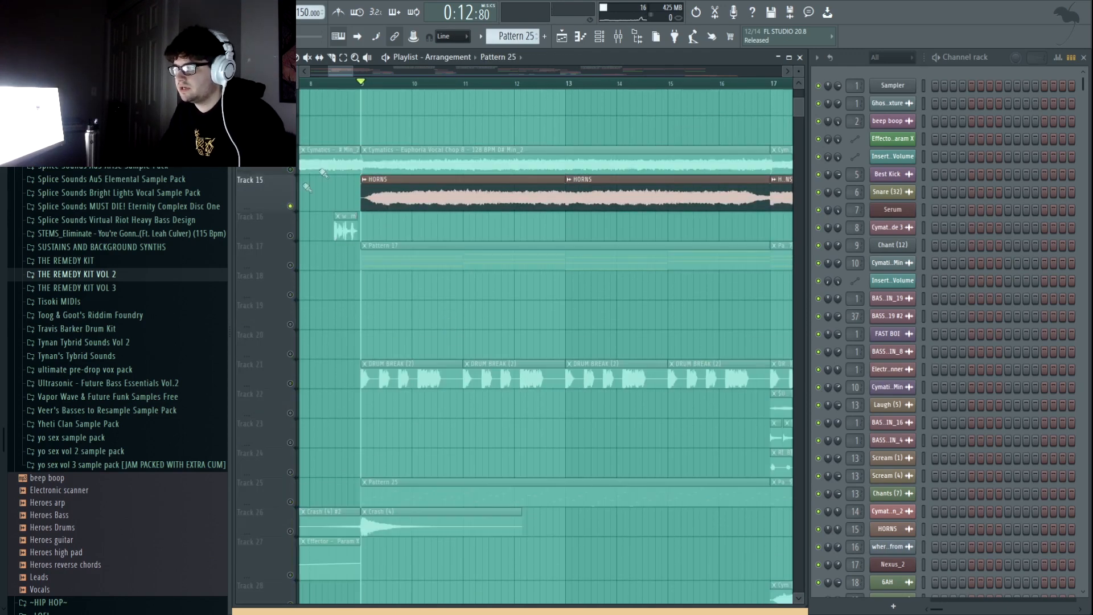
key("space")
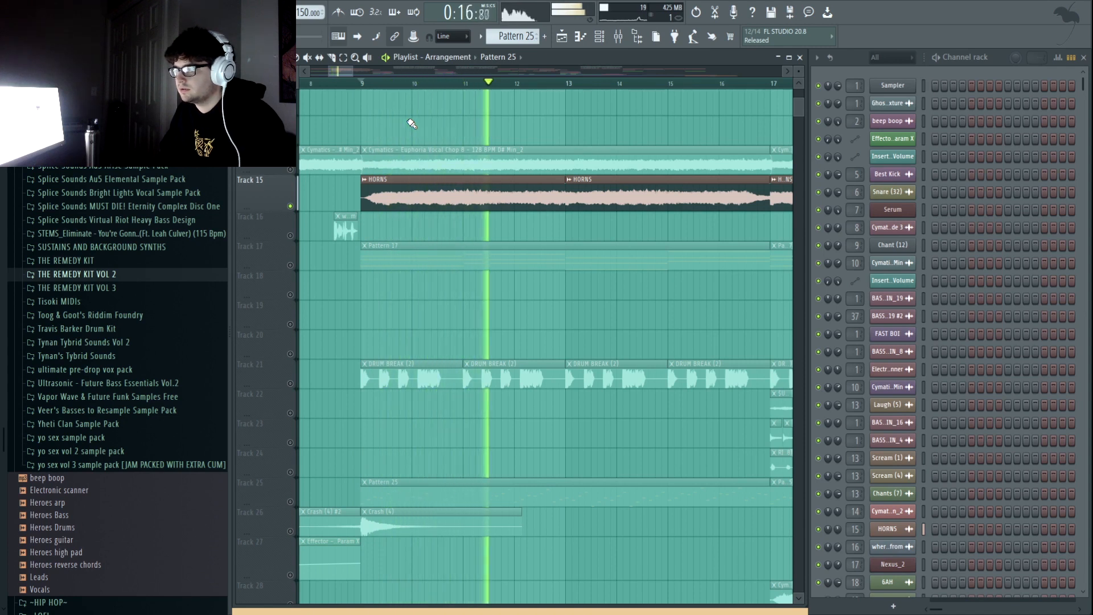
key("space")
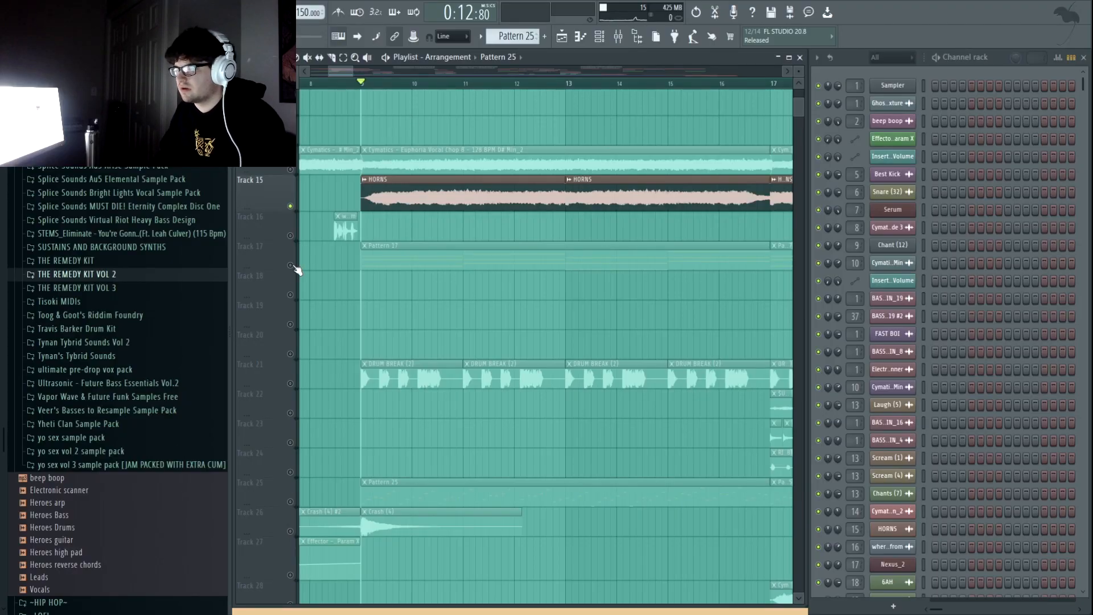
- Solo Track 17 and review Pattern 17's notes and the preset of its Nexus_2 instrument
left_click(466, 260)
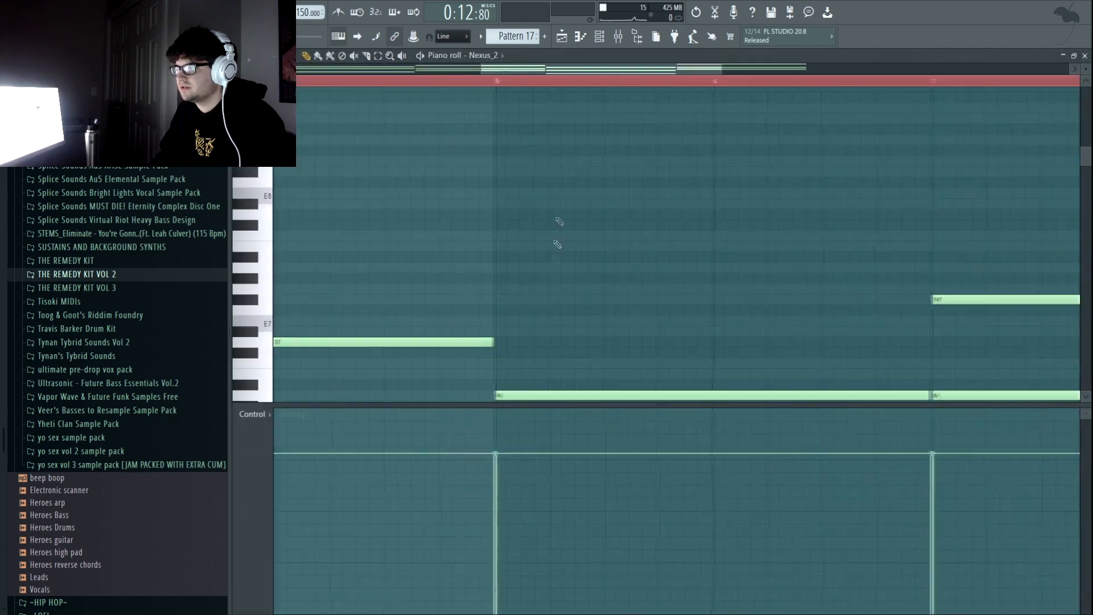
double_click(554, 261)
left_click(1086, 57)
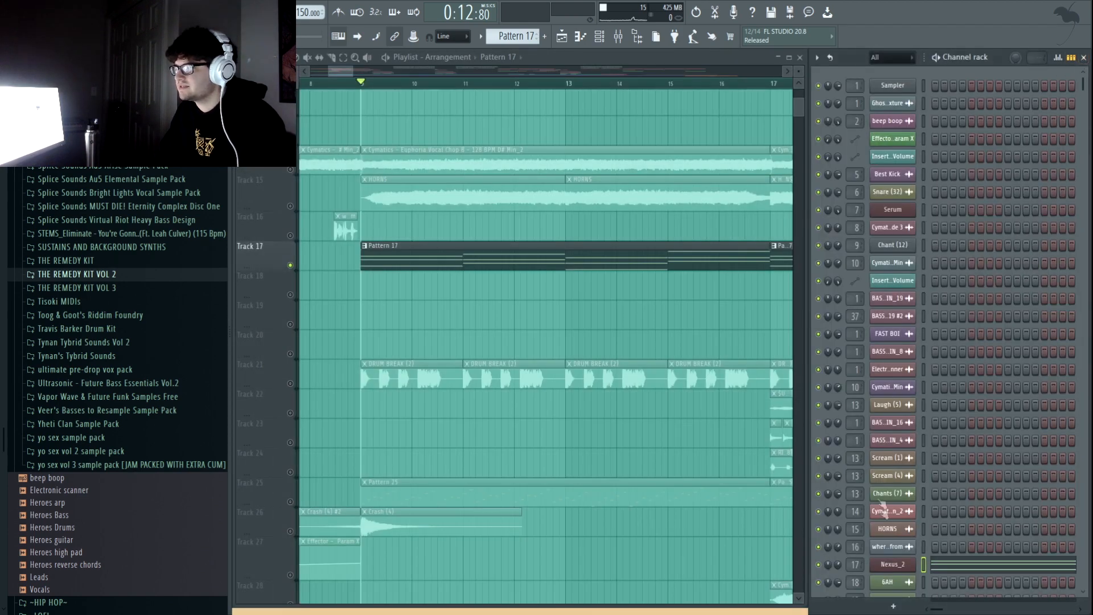
left_click(889, 565)
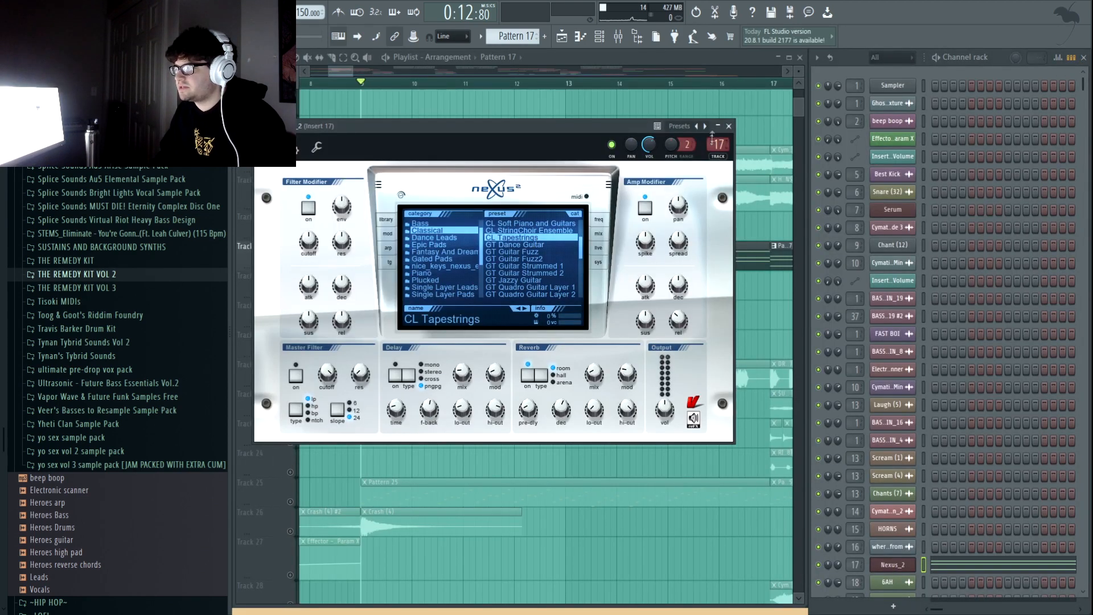
left_click(728, 126)
- Play the soloed Pattern 17 from bar 9 and follow its chords in the piano roll
key("space")
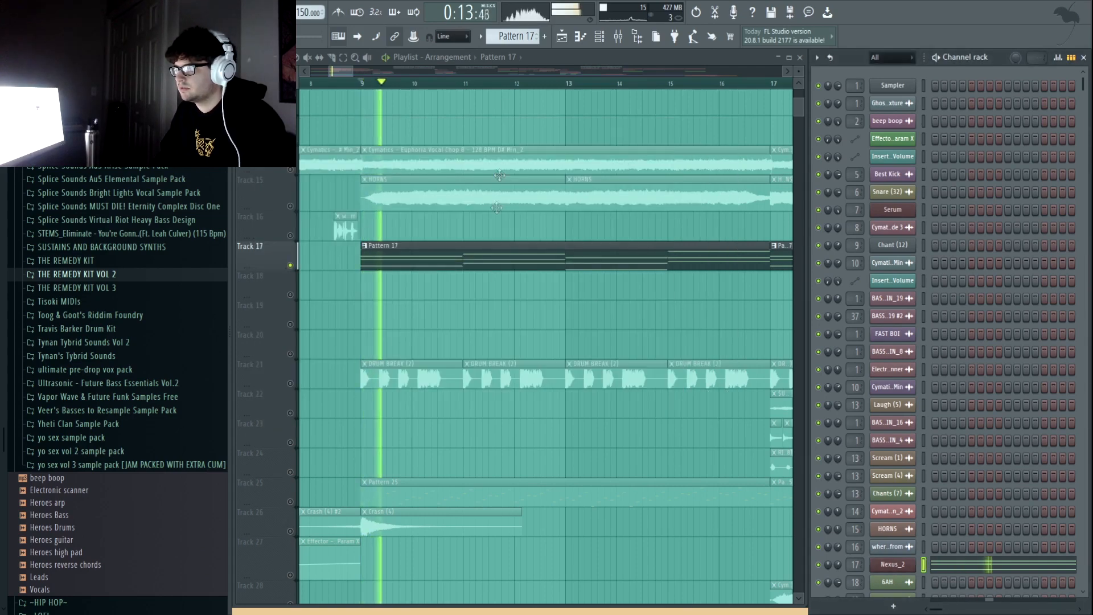
scroll(548, 157, "down", 3)
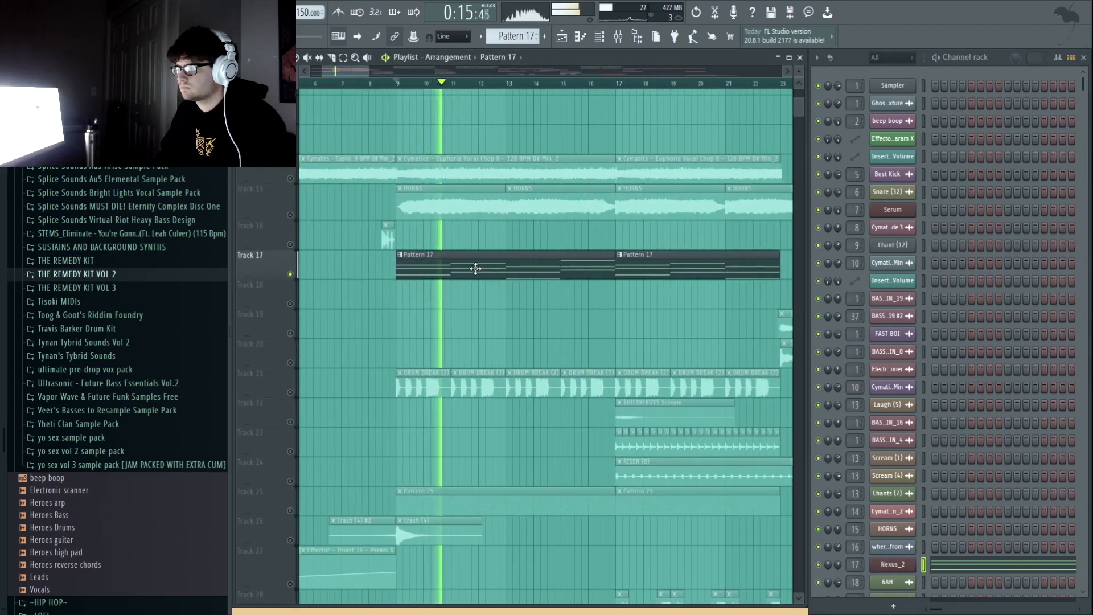
key("F7")
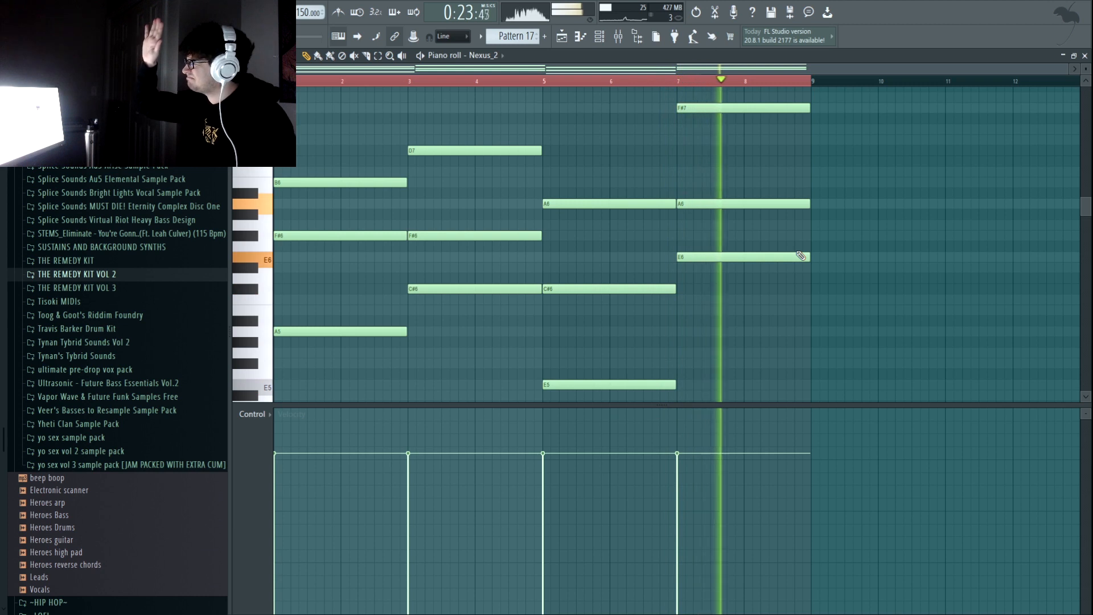
key("F7")
- Solo Track 21 to review the DRUM BREAK (2) sample's settings and play the loop from bar 9
right_click(292, 394)
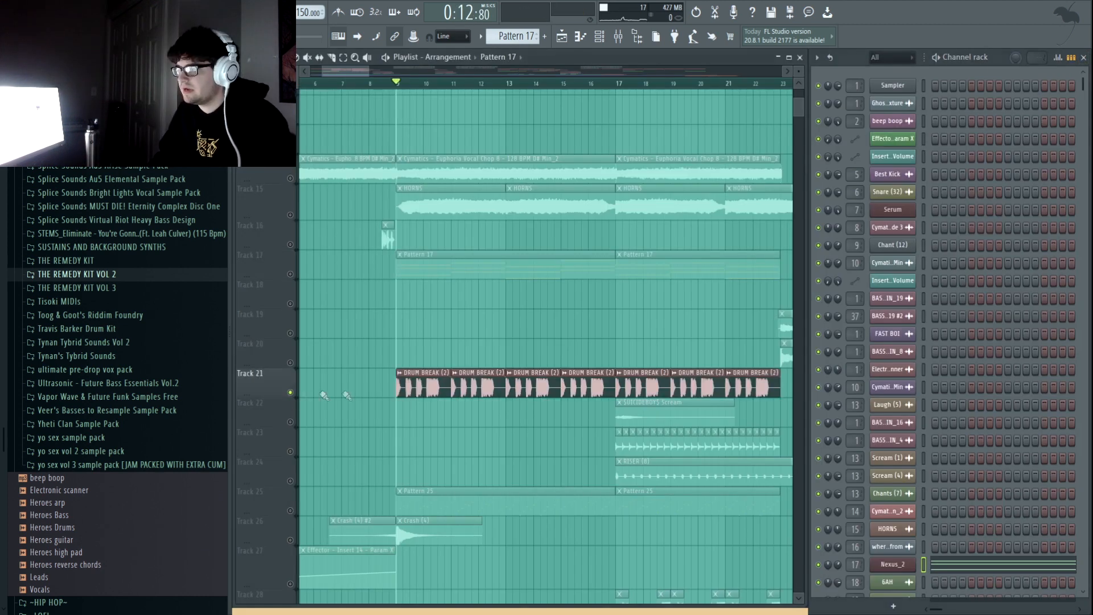
double_click(424, 386)
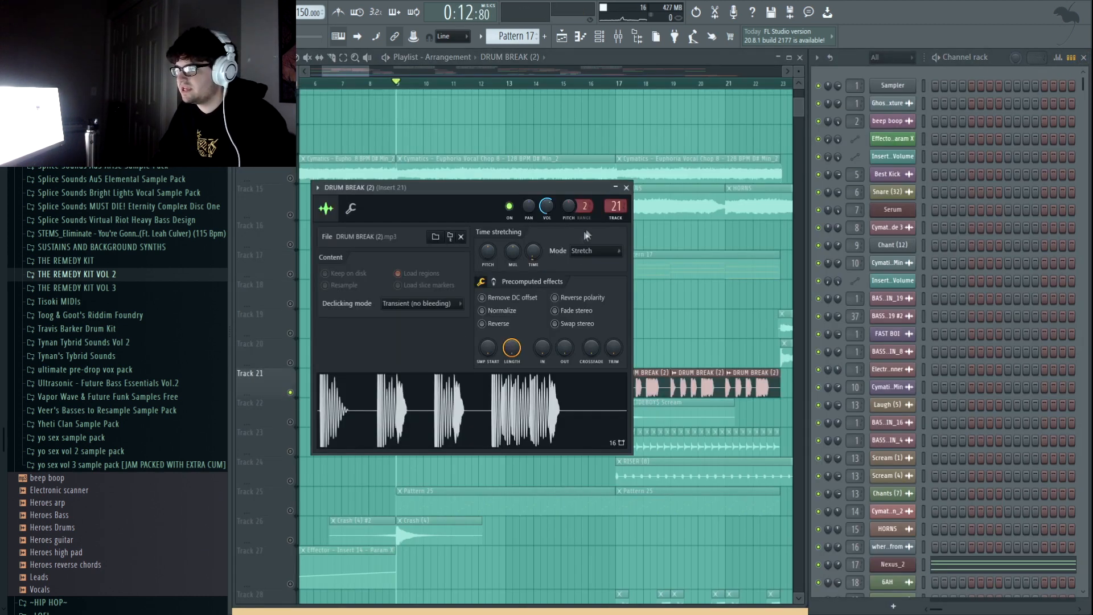
left_click(627, 188)
key("space")
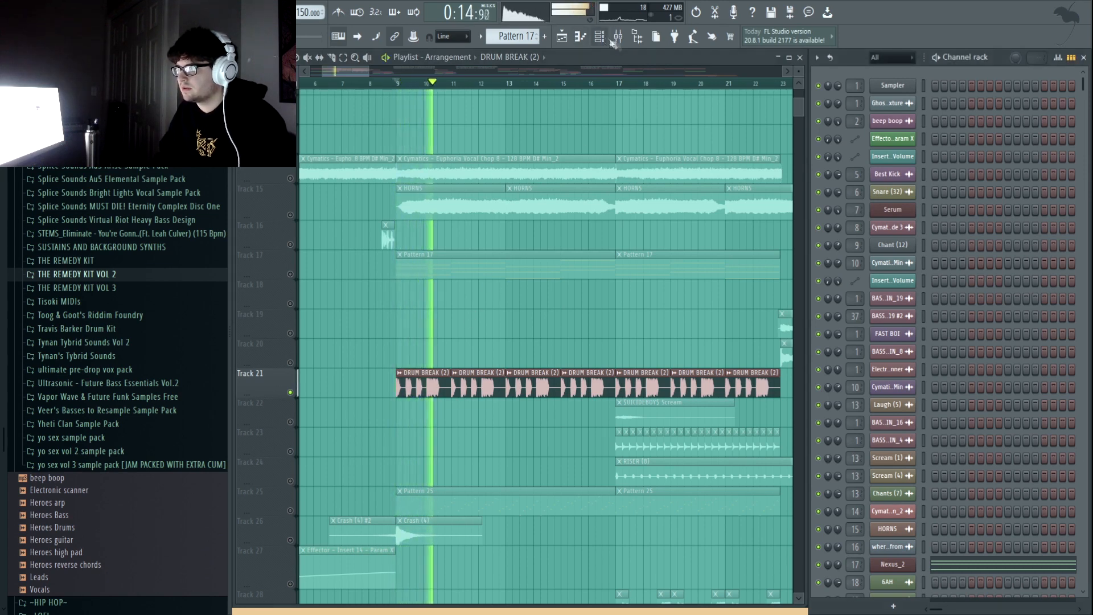
key("F9")
key("space")
left_click(1085, 56)
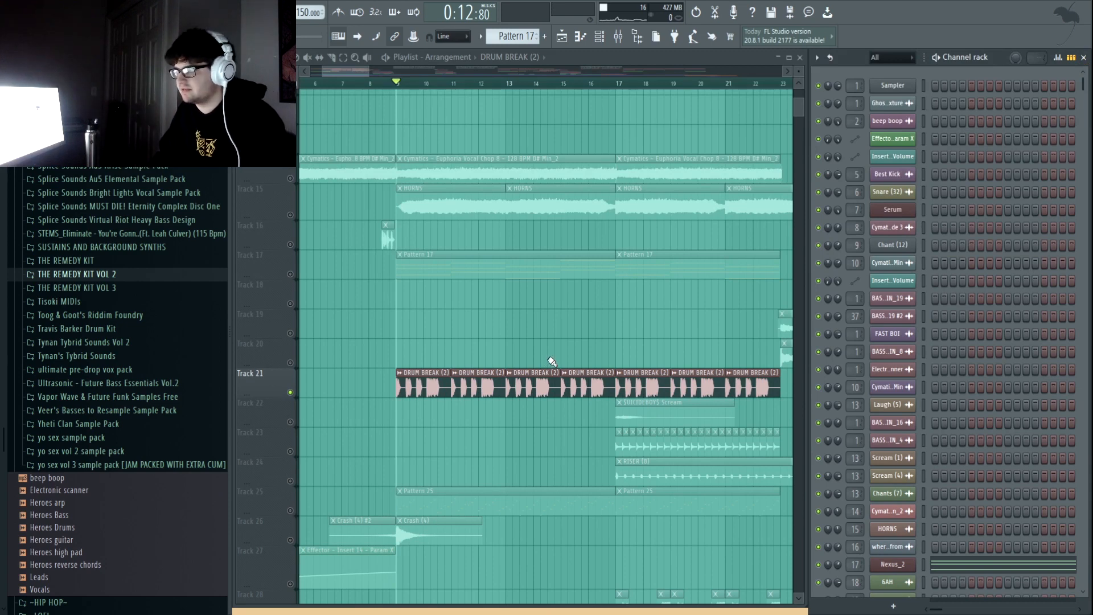
- Solo Track 25 and review Pattern 25's arpeggio notes and the preset of its Nexus_2 #2 instrument
scroll(512, 387, "down", 2)
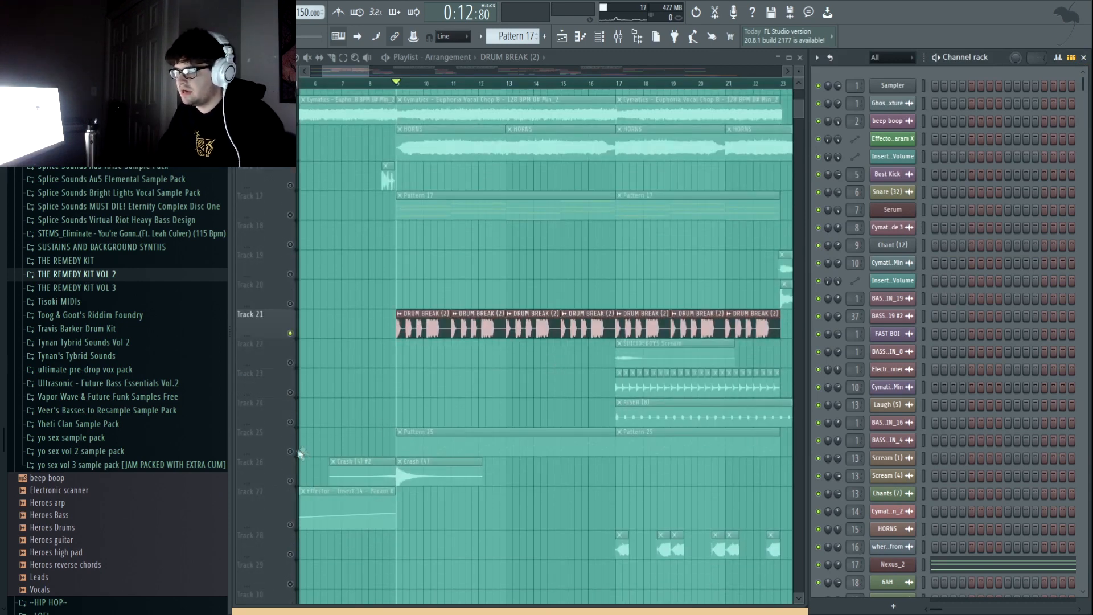
double_click(427, 437)
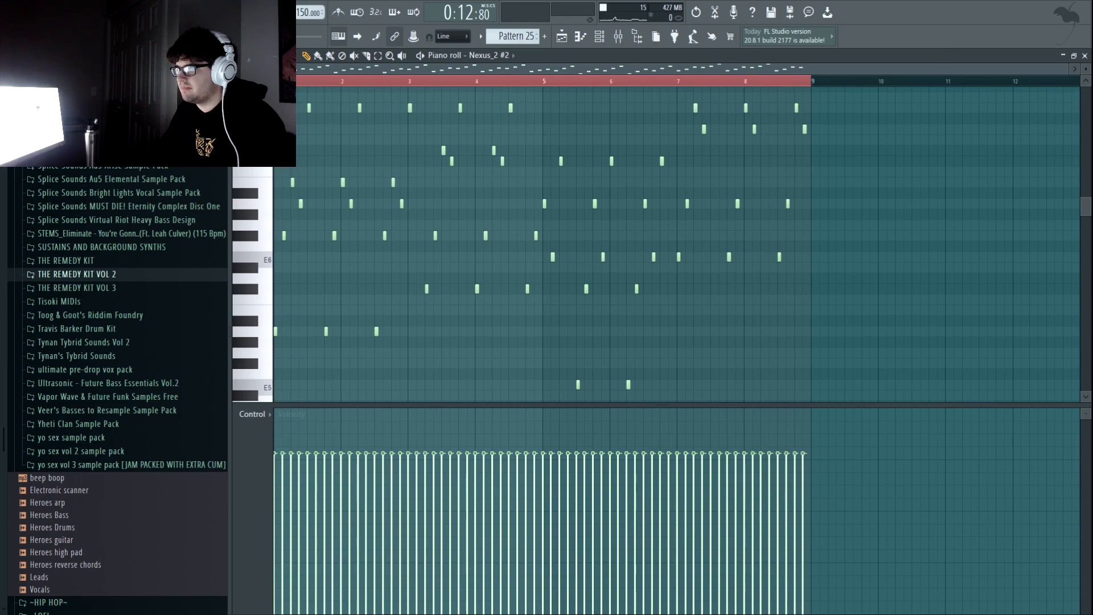
left_click(1084, 56)
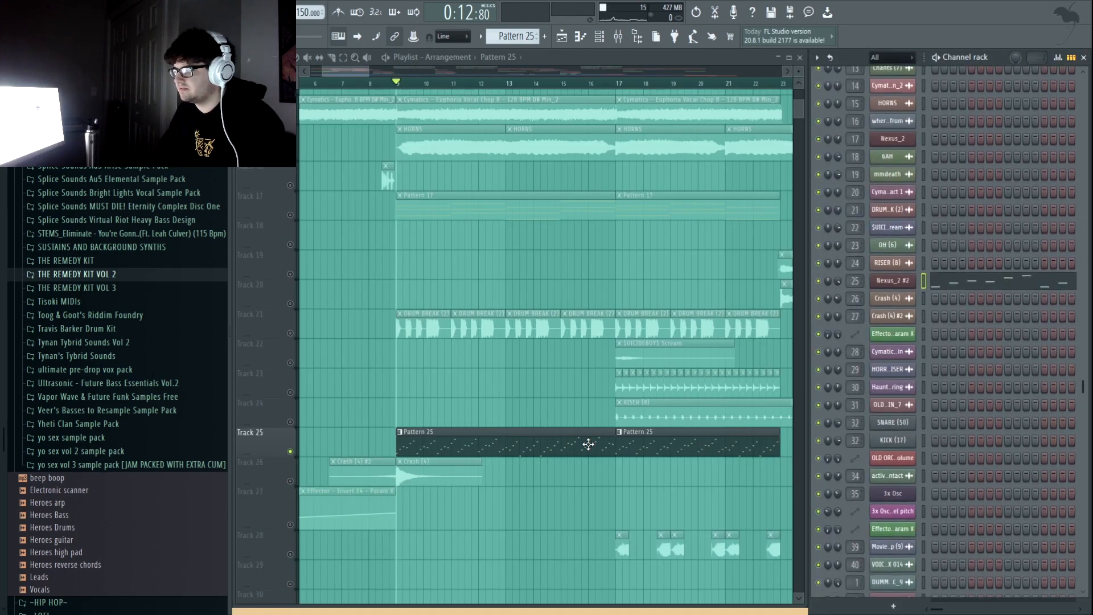
left_click(903, 282)
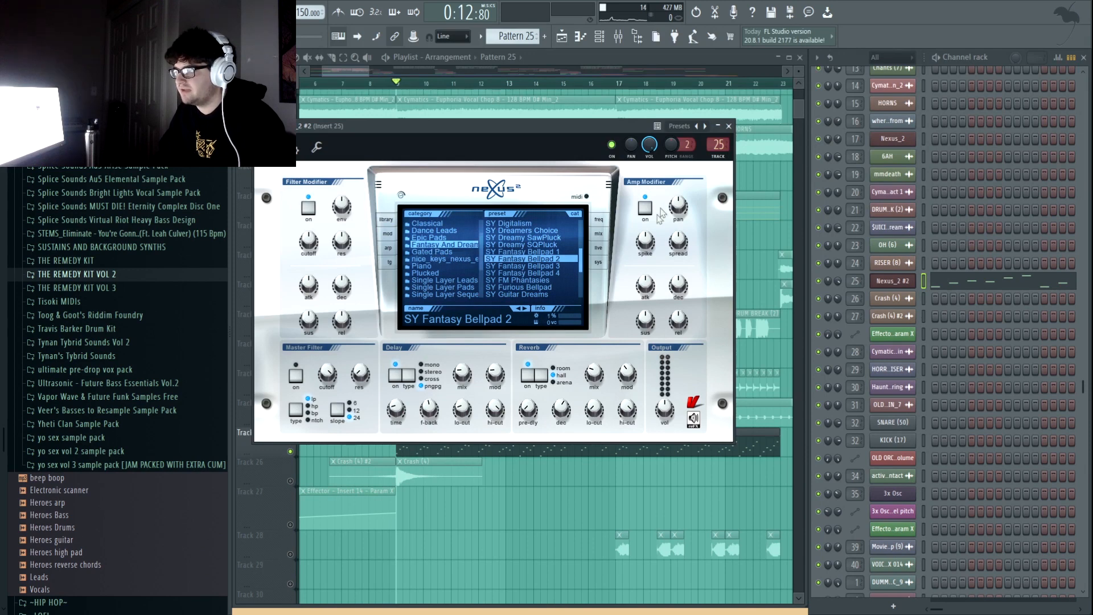
left_click(728, 126)
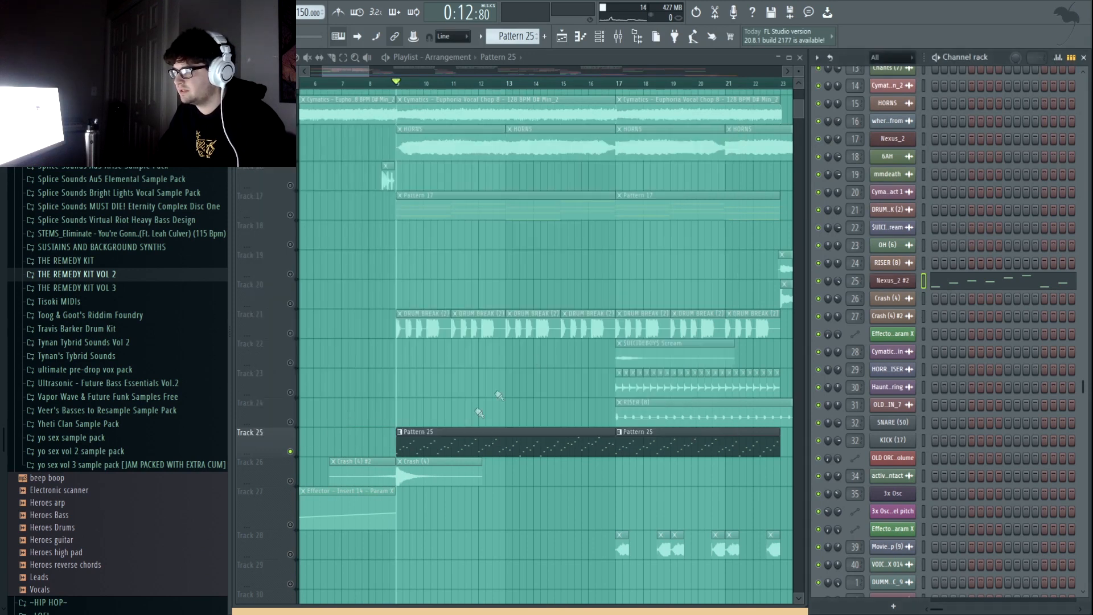
- Play the soloed Pattern 25 from bar 9 and follow its arpeggio notes in the piano roll
double_click(451, 448)
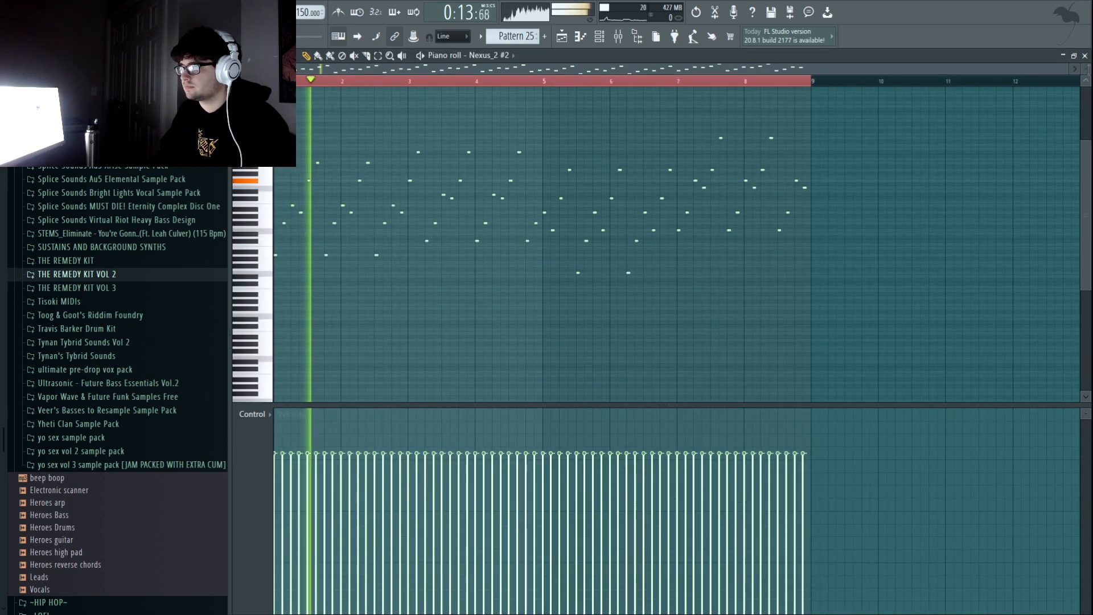
scroll(944, 190, "up", 1)
scroll(871, 245, "up", 1)
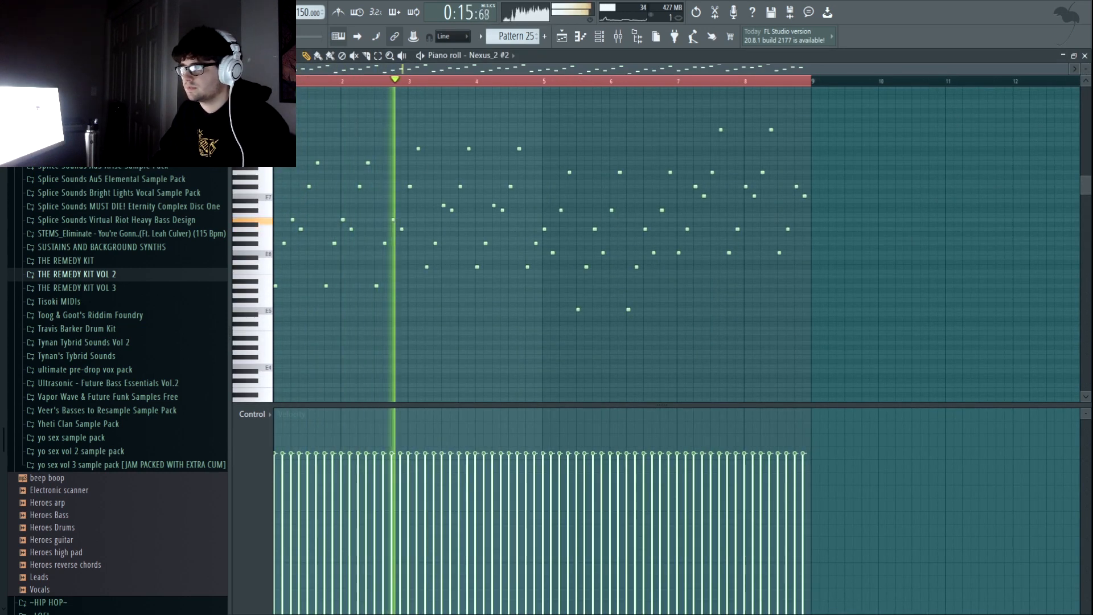
scroll(841, 310, "up", 1)
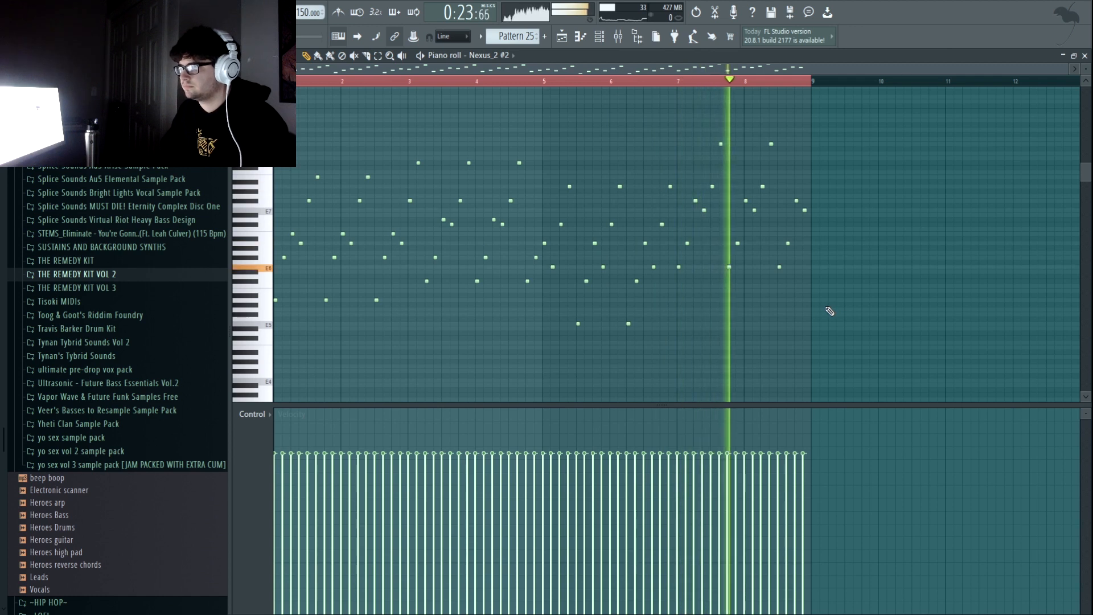
key("space")
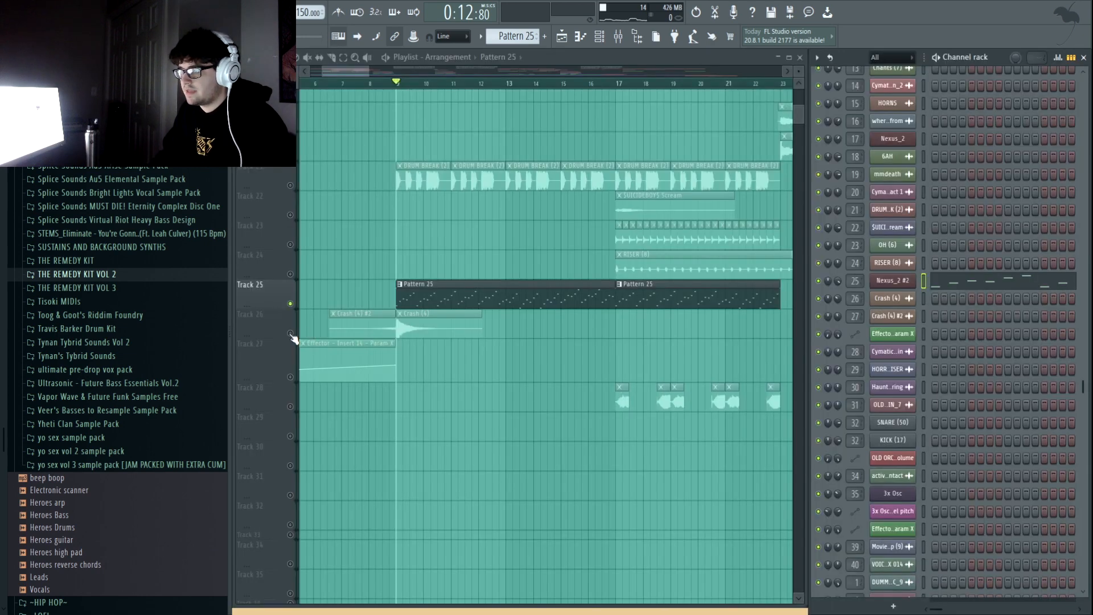
- Solo Track 26 and play the Crash (4) sample from bar 9
right_click(291, 333)
key("space")
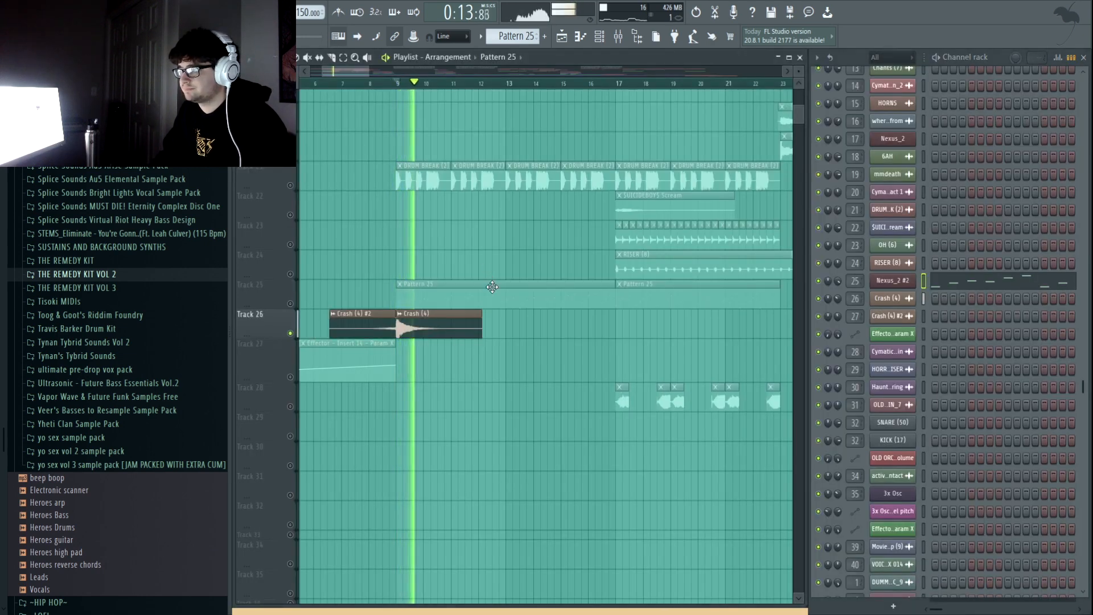
left_click(458, 327)
double_click(458, 327)
- Examine the effects loaded on the crash's mixer track, Insert 26, and return to the playlist
key("F9")
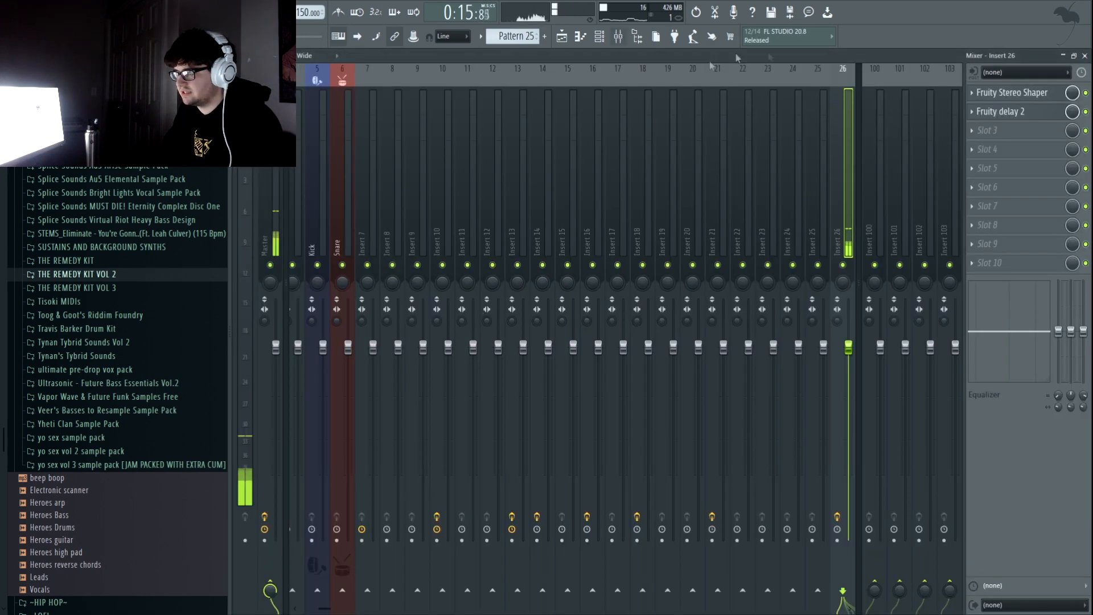
left_click(1083, 57)
left_click(583, 118)
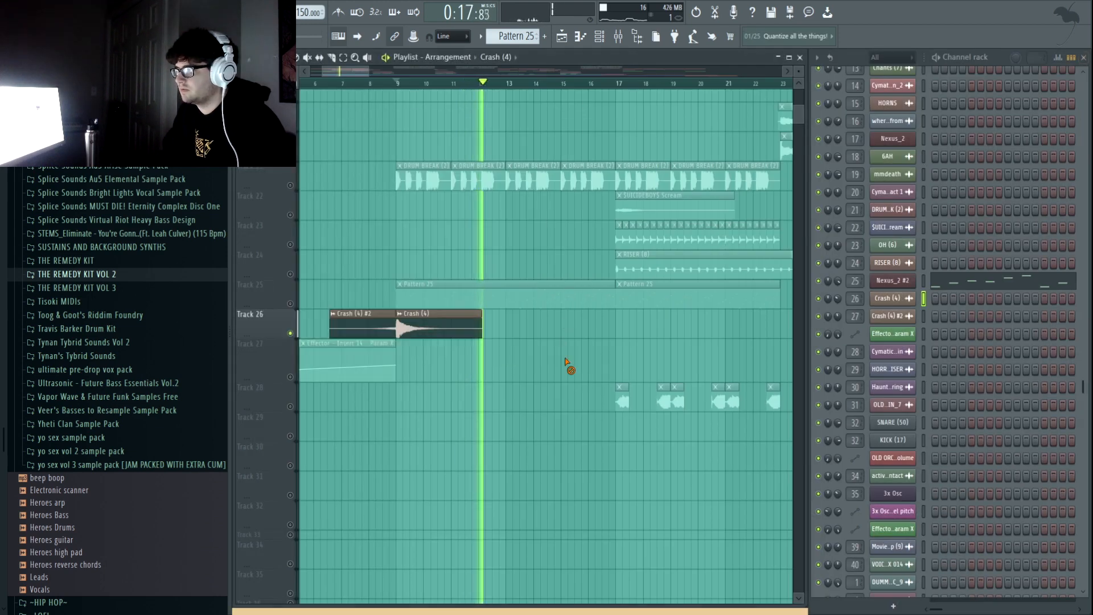
key("space")
scroll(515, 433, "up", 2)
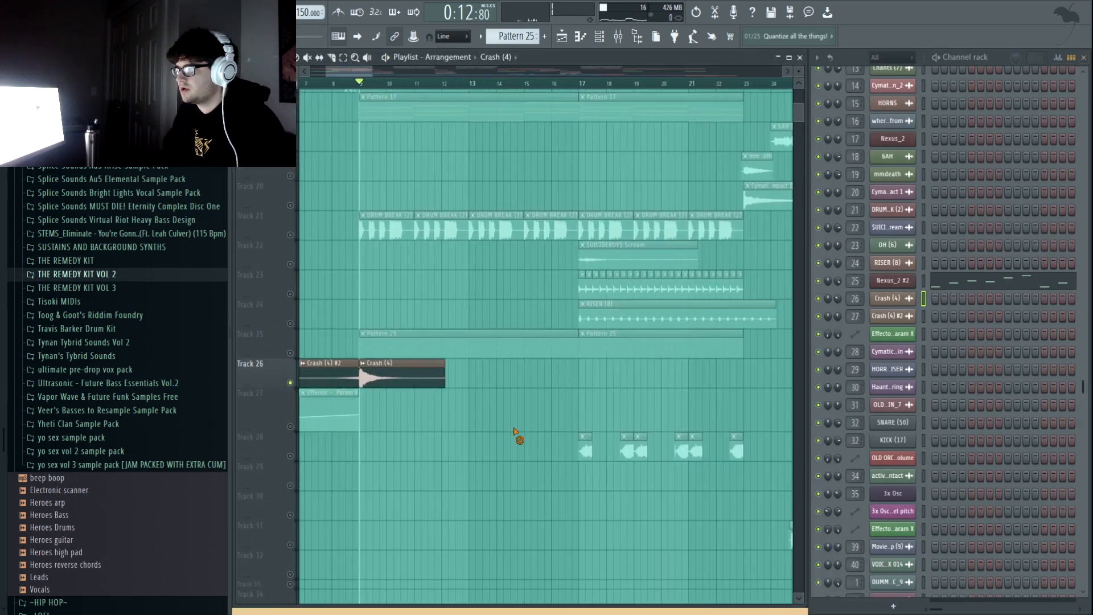
left_click(626, 36)
left_click(478, 203)
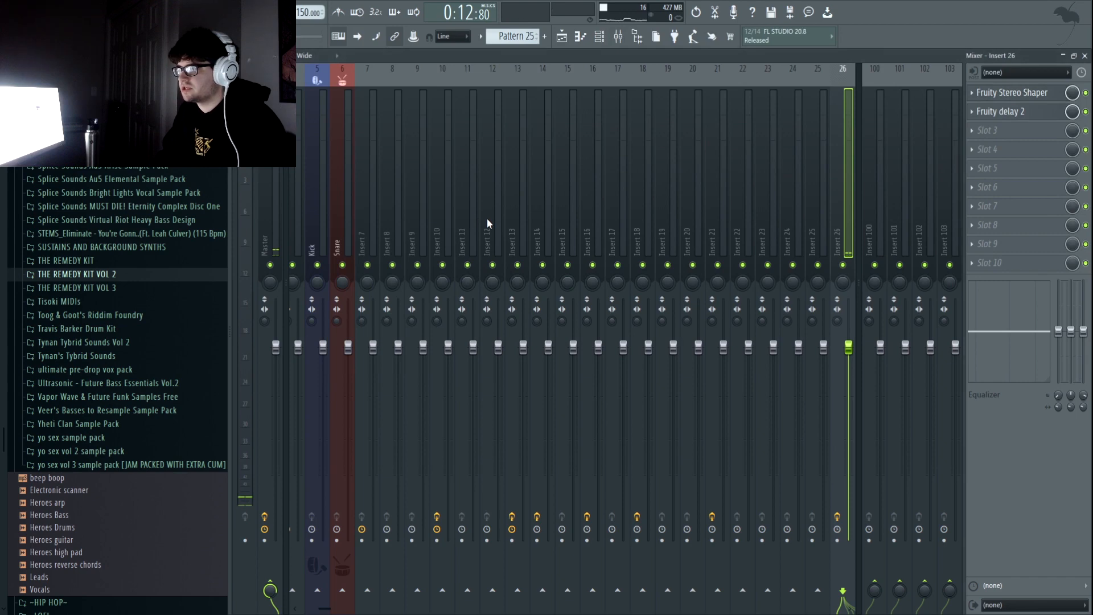
left_click(1085, 55)
- Play the full arrangement with all tracks audible from bar 17
scroll(466, 297, "down", 5)
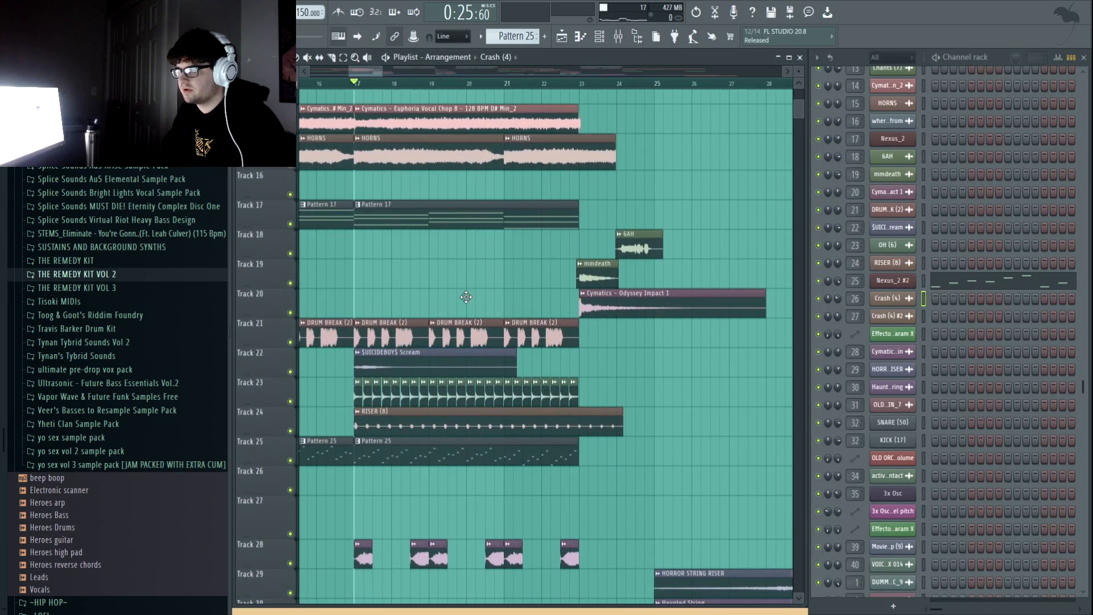
key("space")
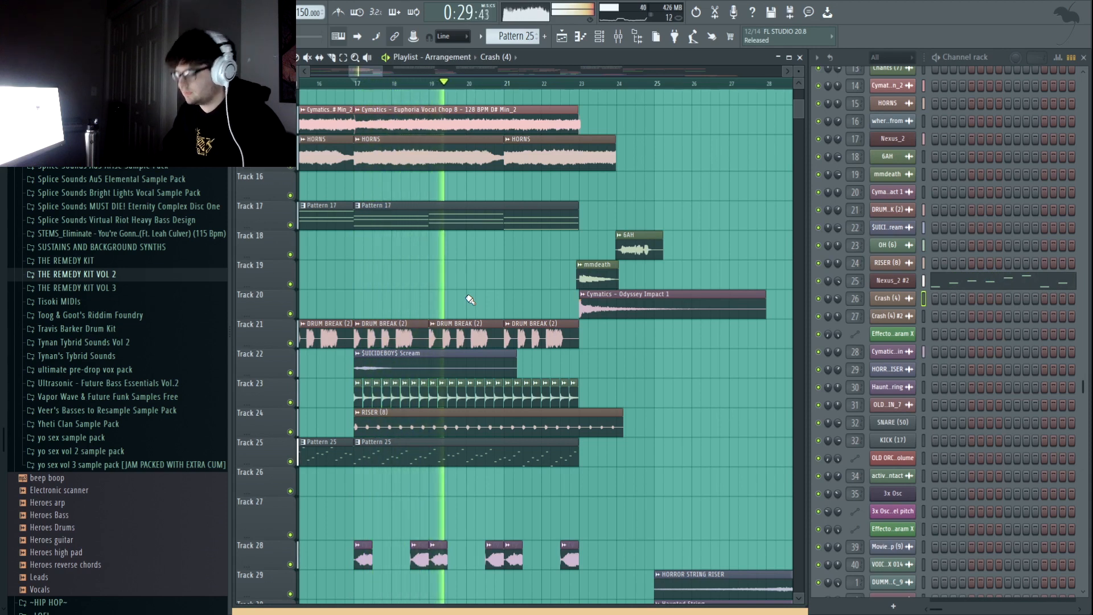
key("space")
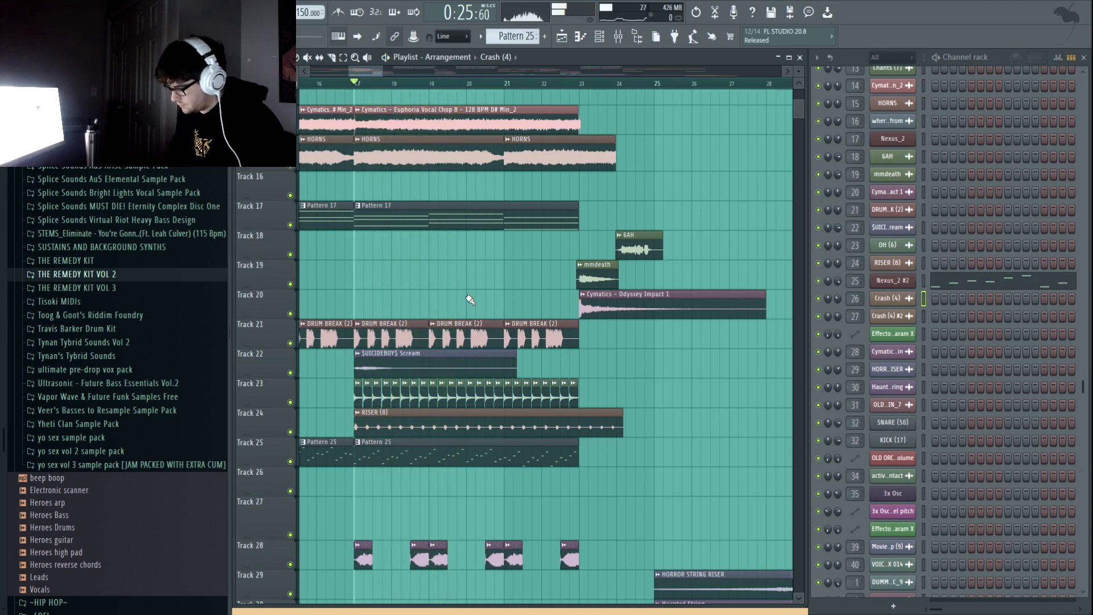
- Solo Track 22 and play its scream sample from bar 17
left_click(291, 373, "ctrl")
left_click(290, 374, "ctrl")
left_click(290, 373, "ctrl")
key("space")
key("space")
- Solo Track 23, play its open hats from bar 17 and review the OH (6) sample's settings
left_click(291, 403, "ctrl")
key("space")
double_click(359, 401)
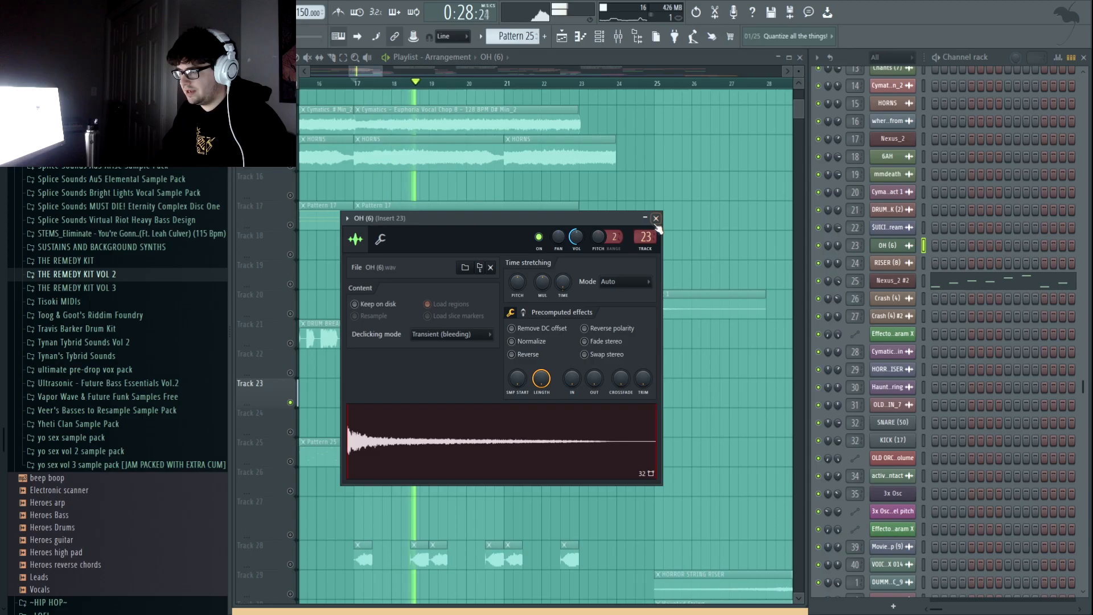
key("Escape")
key("space")
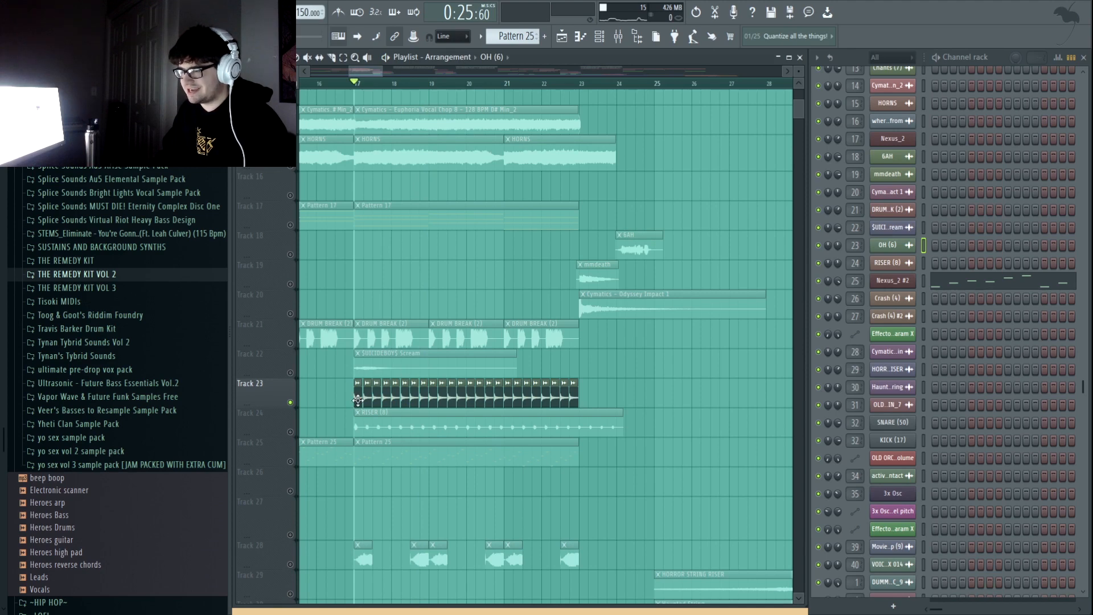
- Set the OH (6) sample's declicking mode to Transient (no bleeding) and replay the hats from bar 17
double_click(358, 399)
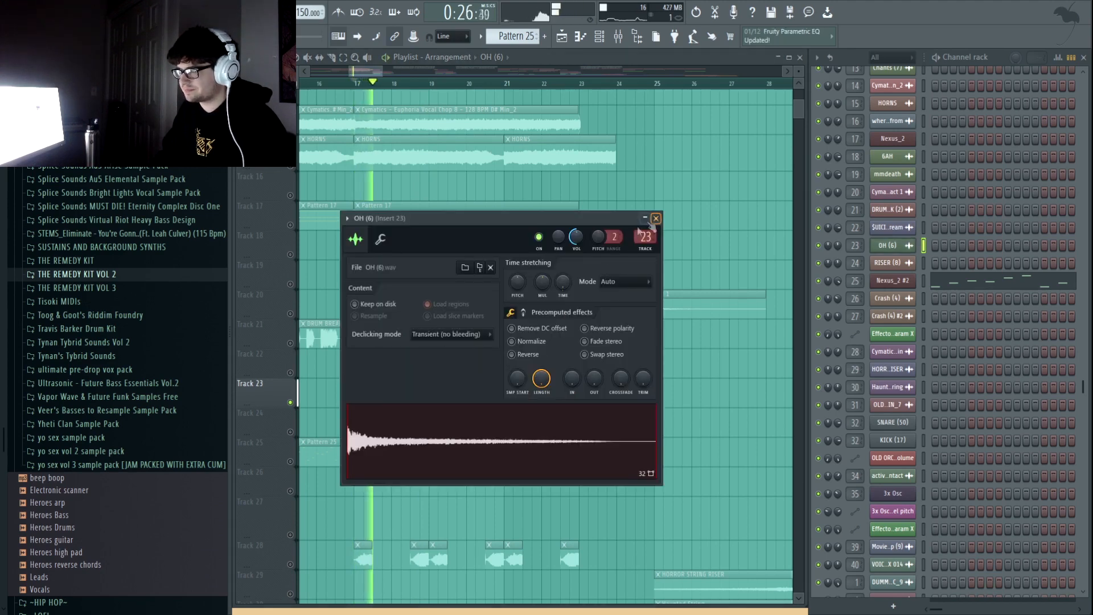
left_click(656, 218)
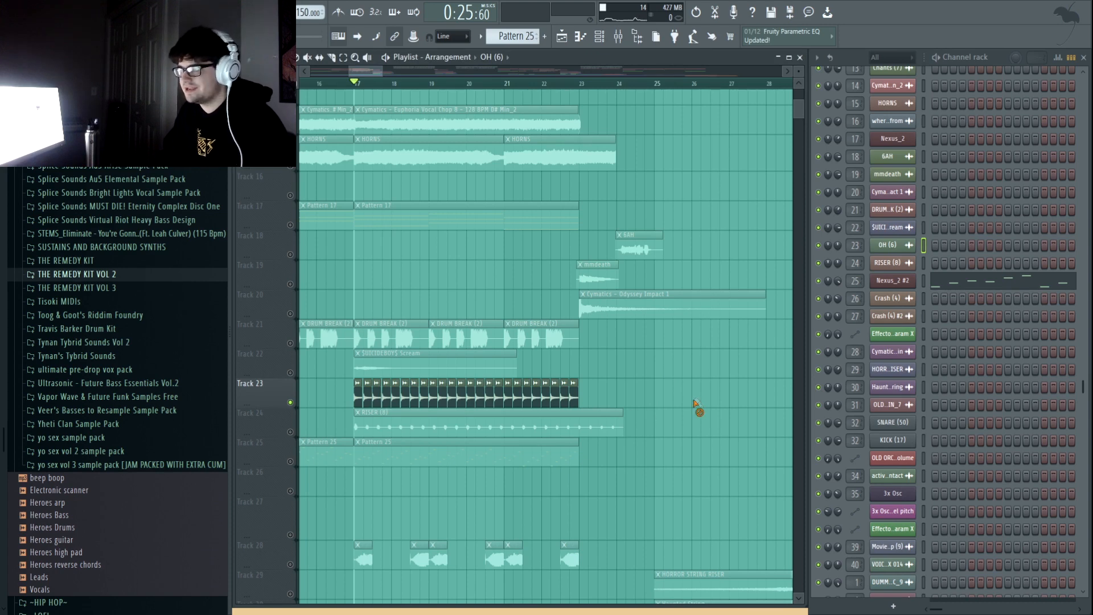
key("space")
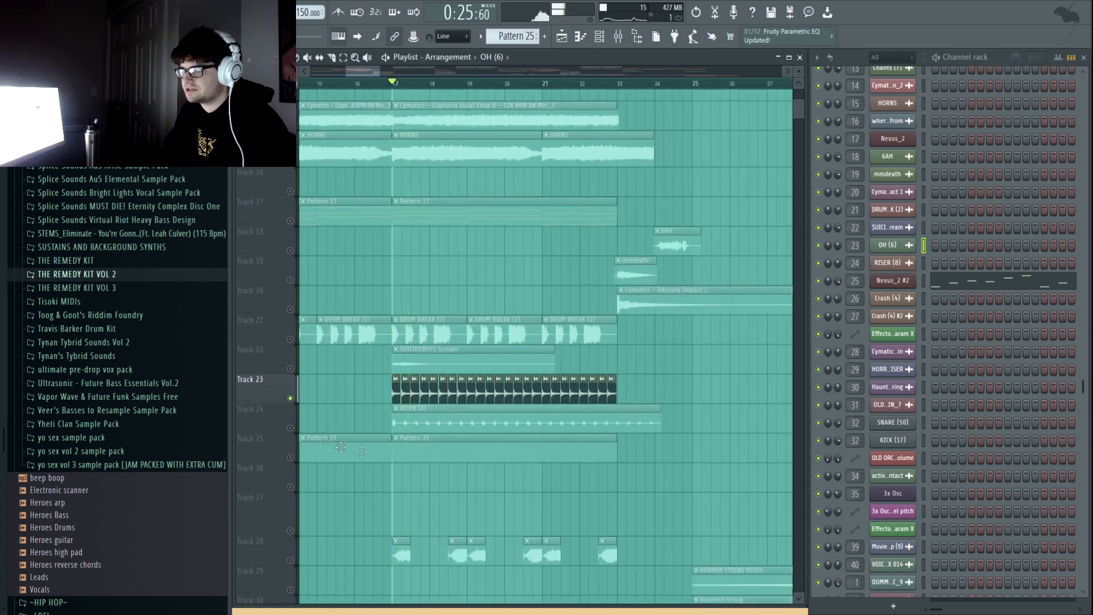
- Solo Track 24 and play the RISER (8) sample from bar 17
left_click(495, 419)
key("space")
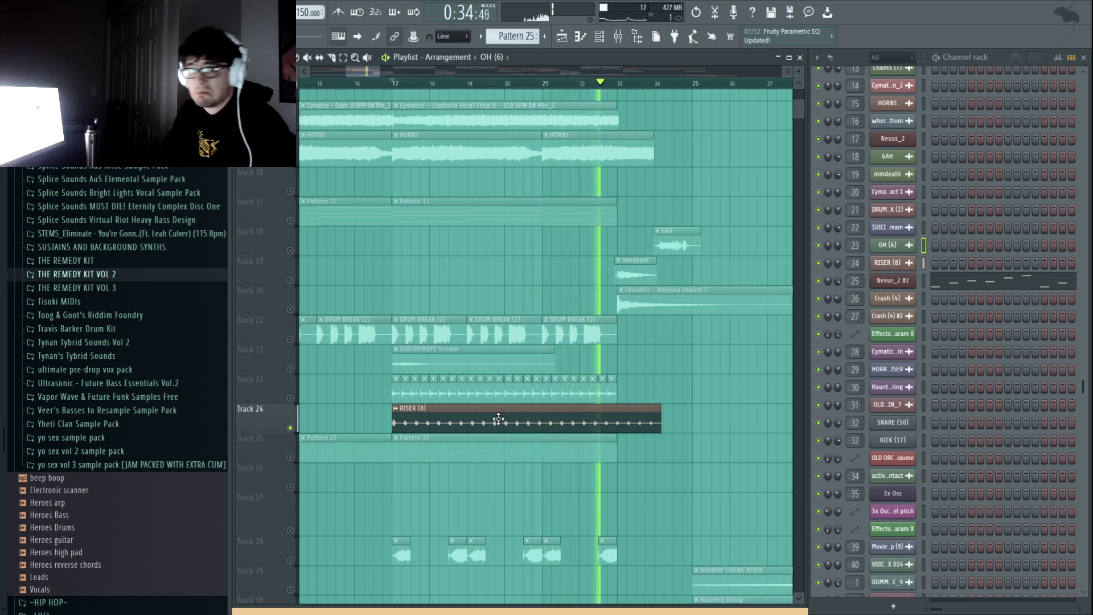
key("space")
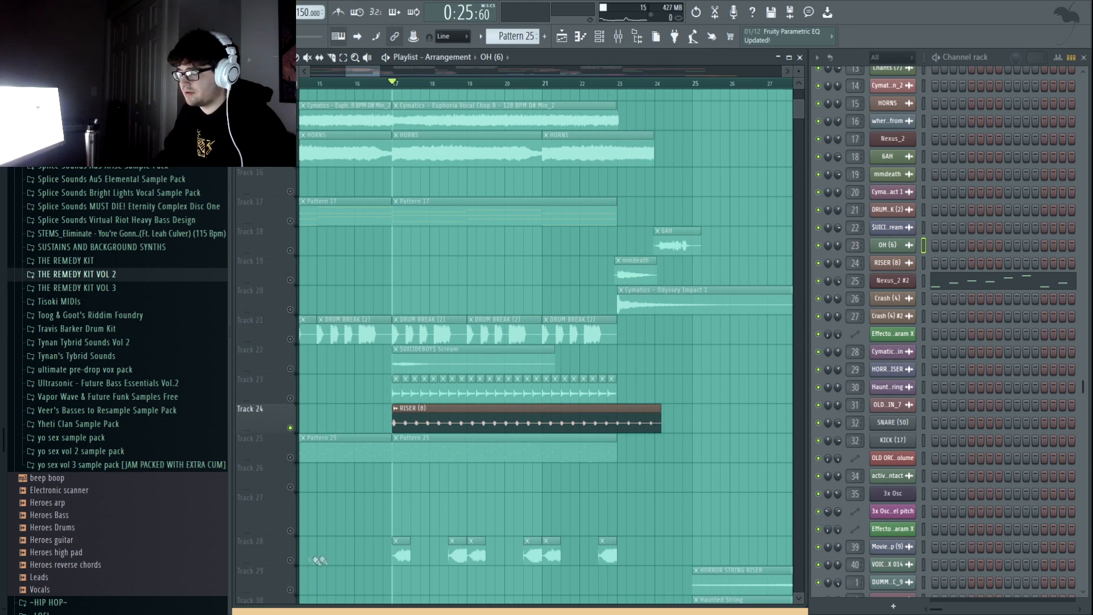
- Solo Track 28 and play the Cymatics - Prometheus Vocoder Loop 47 chops from bar 17, reviewing the sample's settings
right_click(291, 561)
scroll(296, 559, "down", 2)
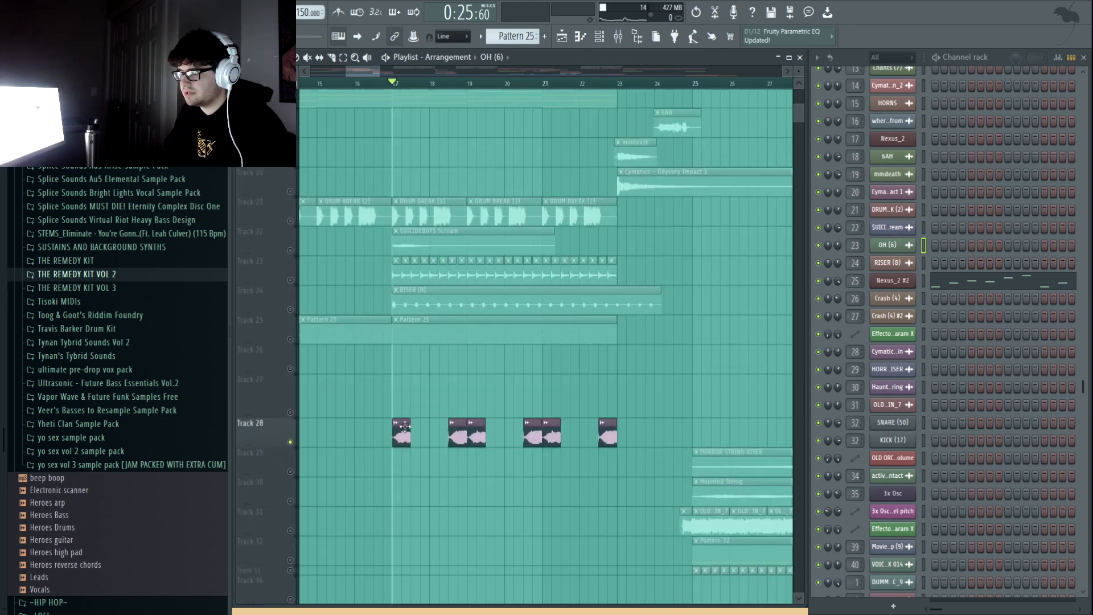
double_click(402, 435)
key("space")
left_click(626, 187)
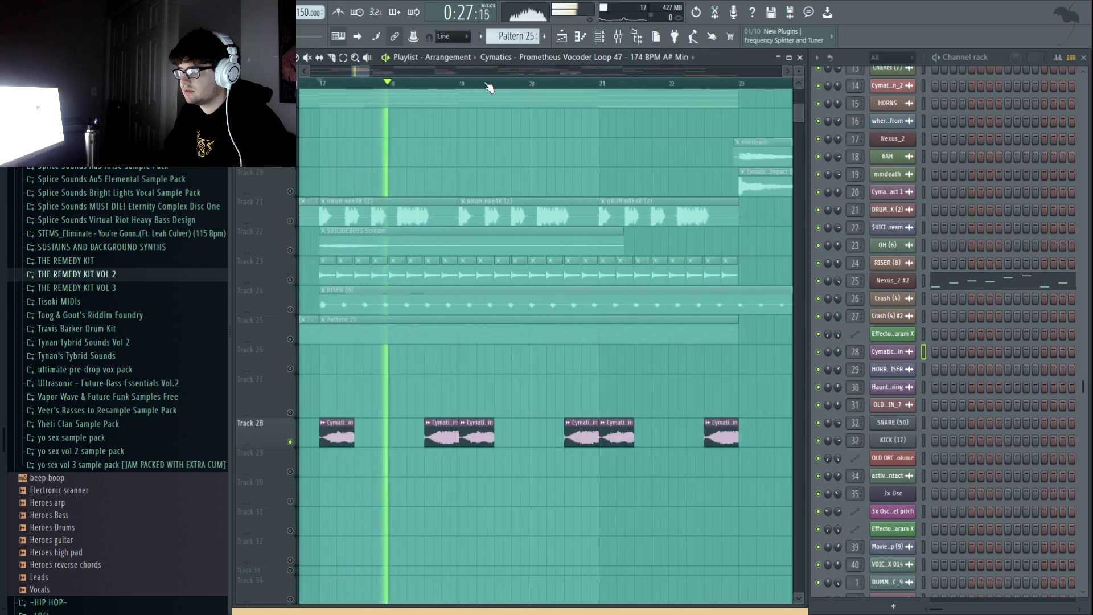
left_click_drag(526, 293, 507, 308)
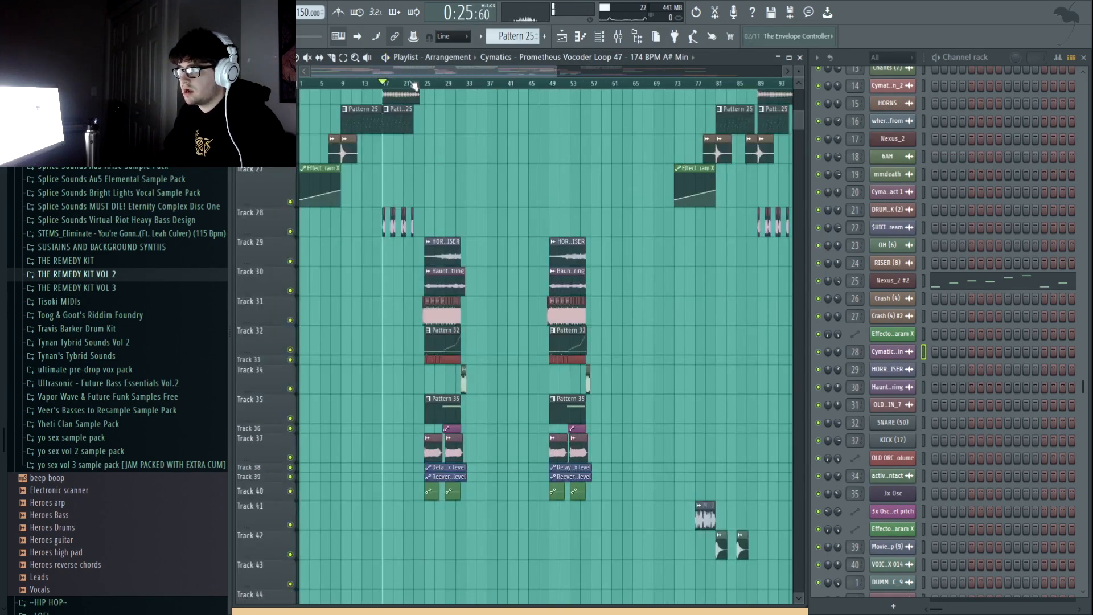
- Play the transition from bar 23 with all tracks audible, following the mmdeath, Odyssey Impact 1 and 6AH clips
scroll(414, 85, "up", 4)
scroll(460, 74, "up", 2)
left_click_drag(410, 84, 444, 84)
scroll(492, 229, "up", 4)
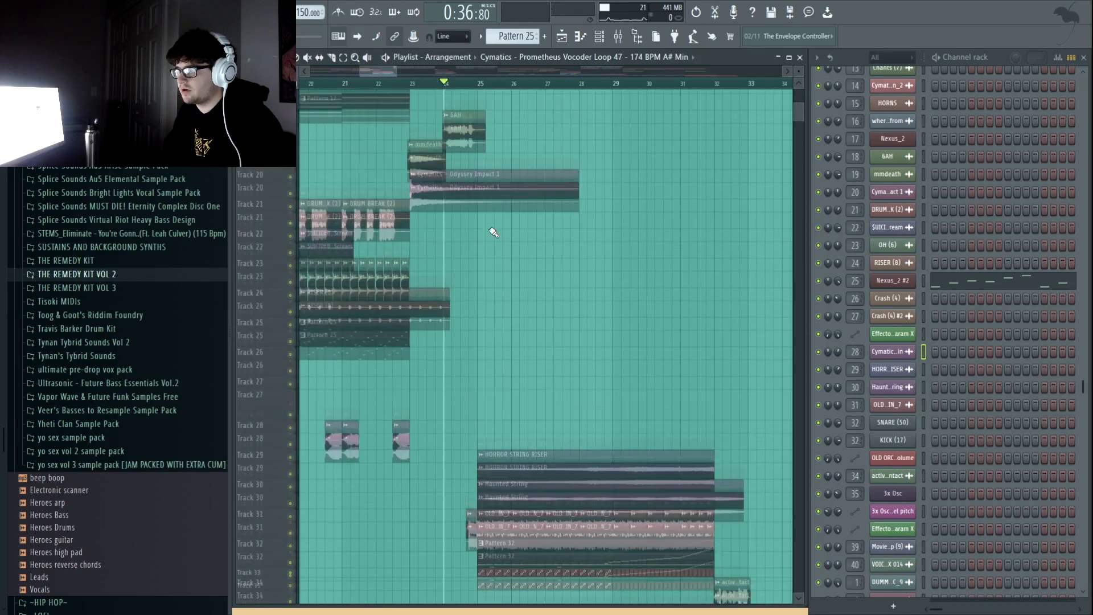
scroll(465, 91, "up", 3)
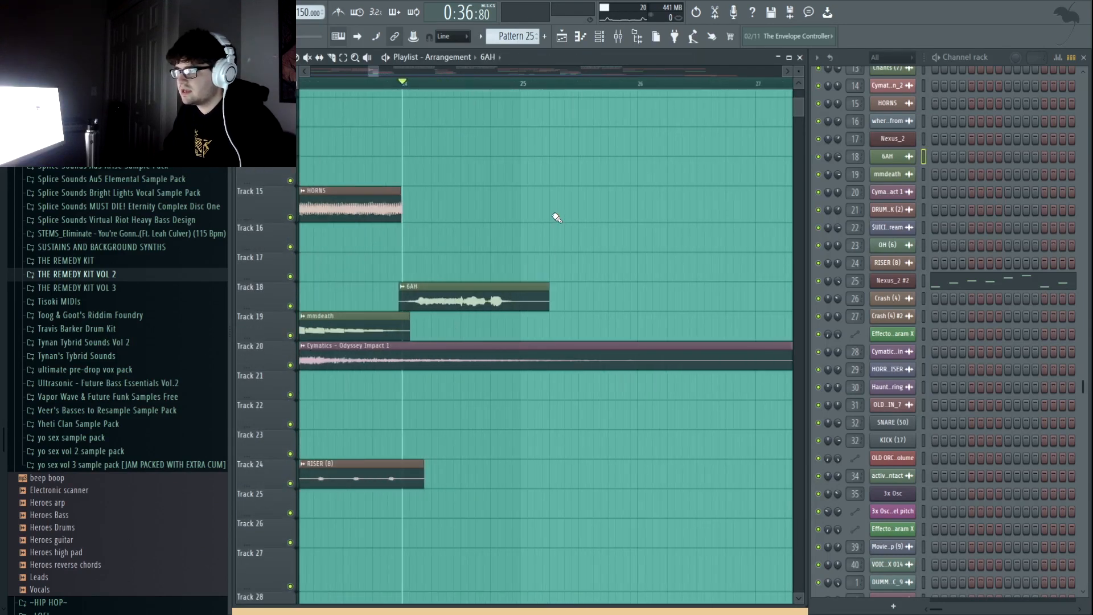
left_click_drag(495, 163, 578, 151)
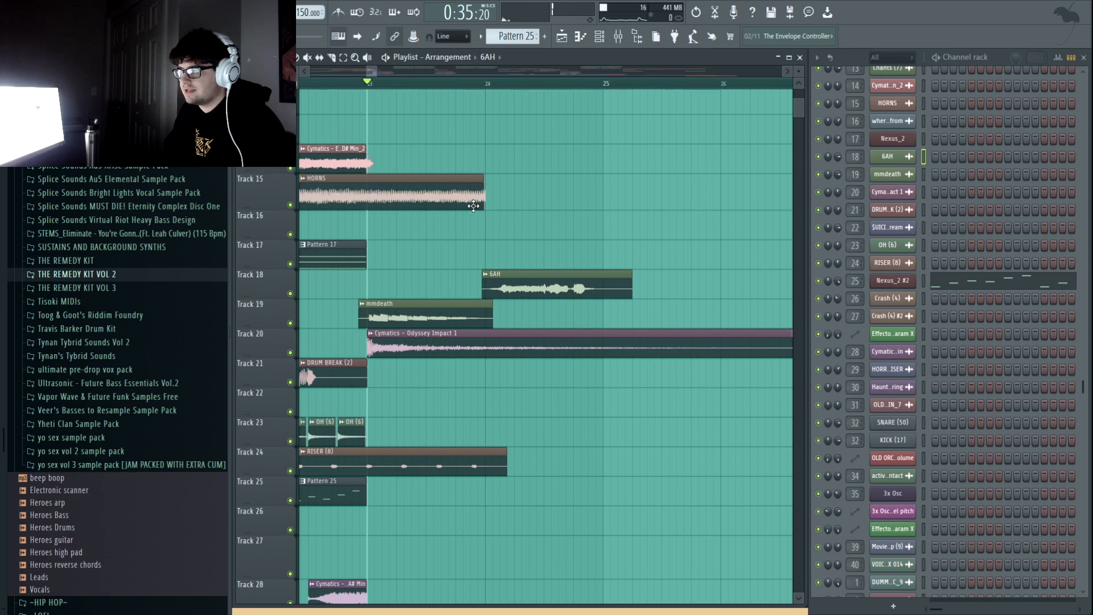
key("space")
left_click_drag(573, 239, 531, 259)
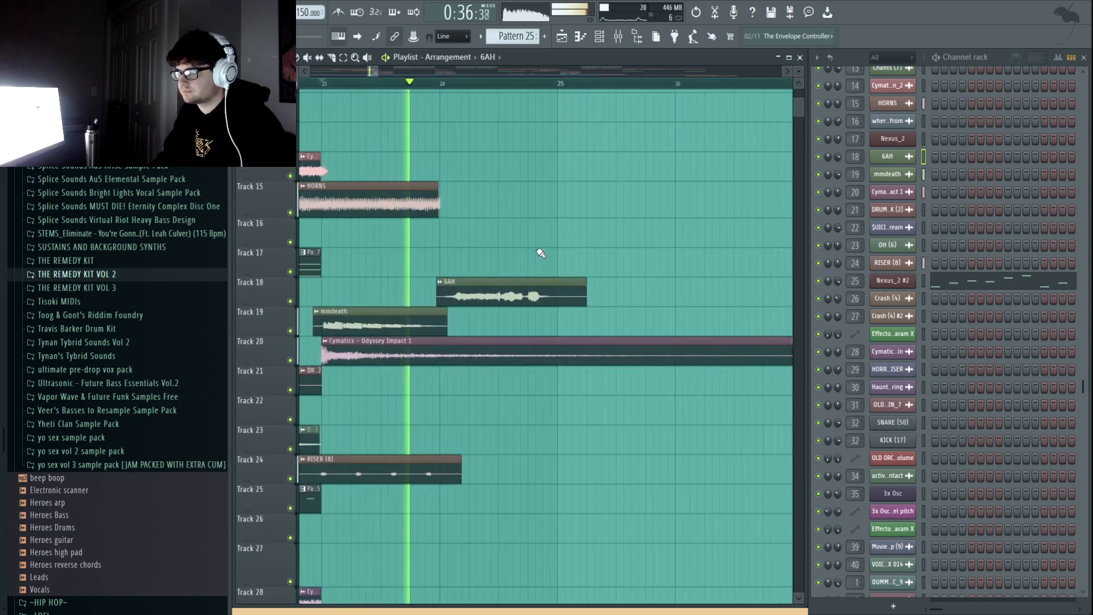
left_click_drag(574, 451, 545, 448)
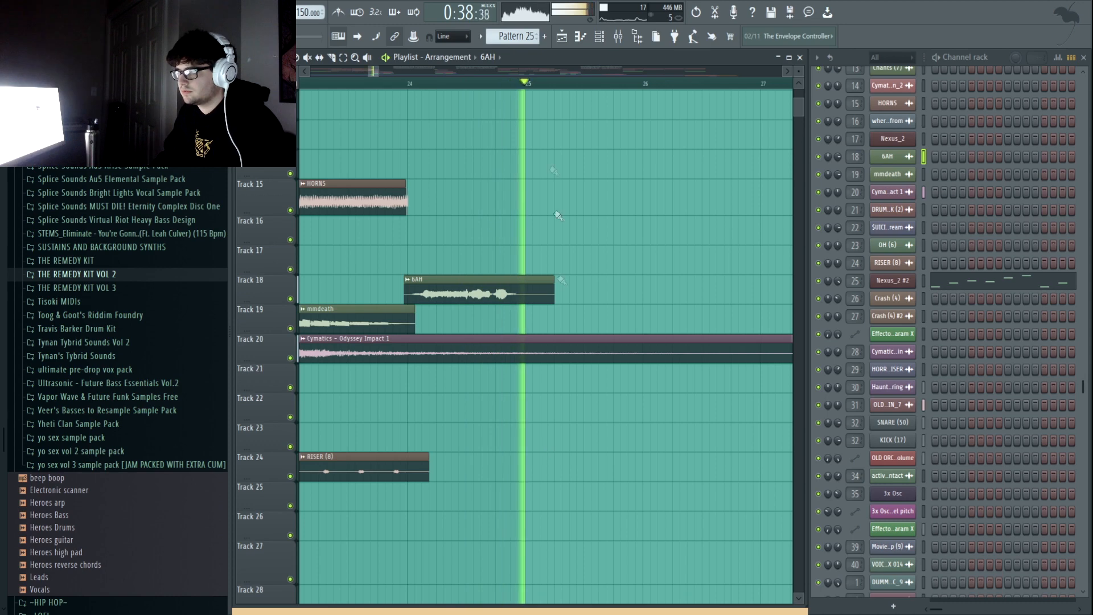
scroll(531, 79, "down", 2)
key("space")
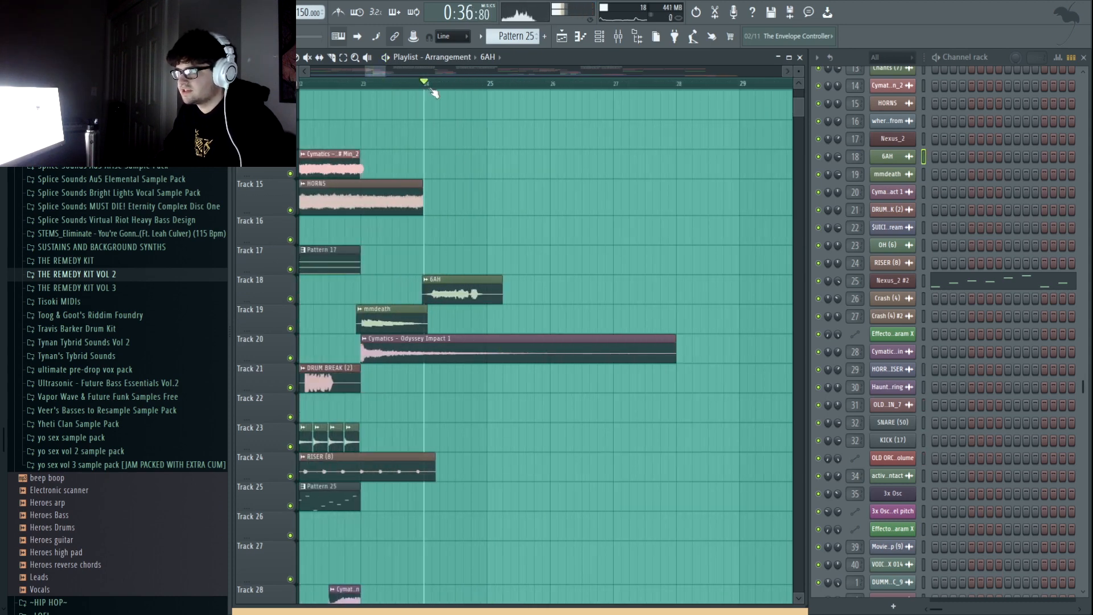
- Examine the build-up section's clips on Tracks 29 to 40, starting at bar 25
scroll(431, 94, "up", 1)
scroll(524, 288, "up", 7)
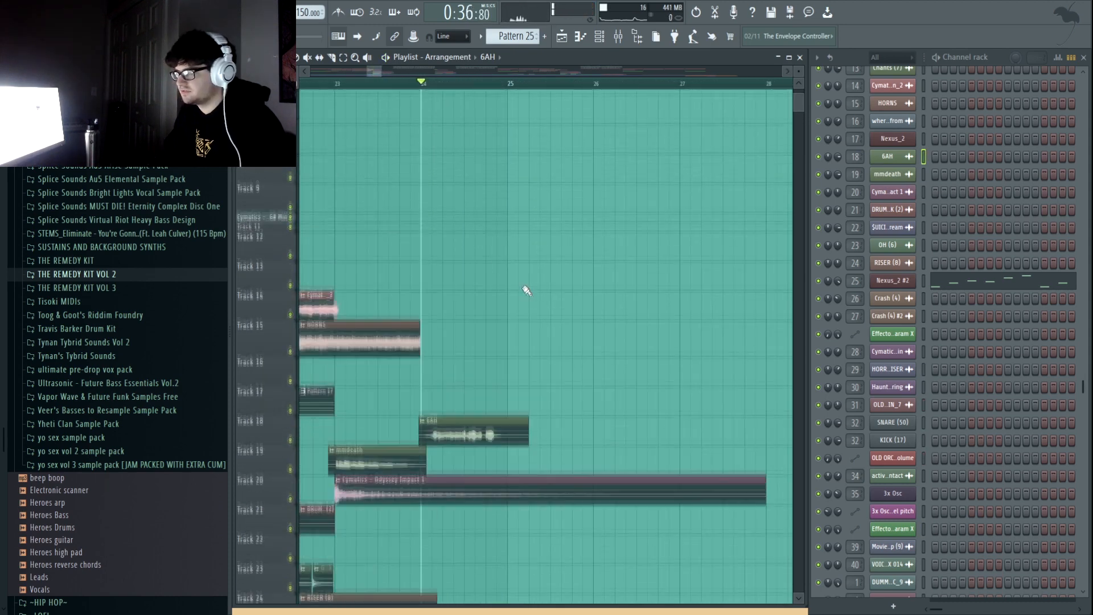
scroll(527, 296, "down", 5)
scroll(546, 80, "down", 6)
scroll(576, 185, "down", 3)
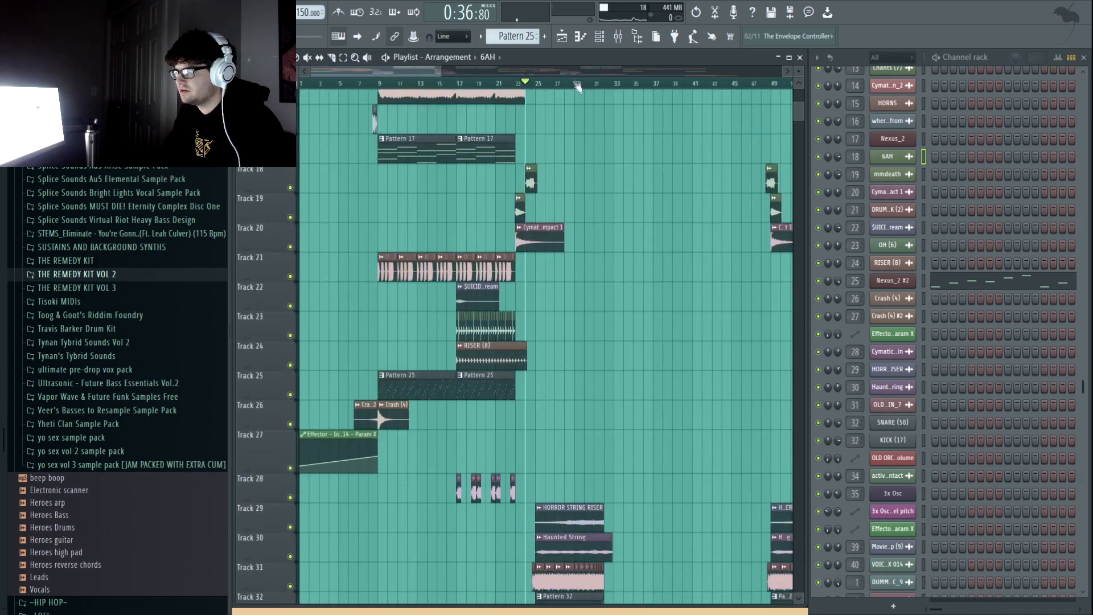
scroll(576, 80, "up", 3)
scroll(627, 161, "down", 5)
scroll(647, 159, "up", 1)
scroll(632, 88, "up", 2)
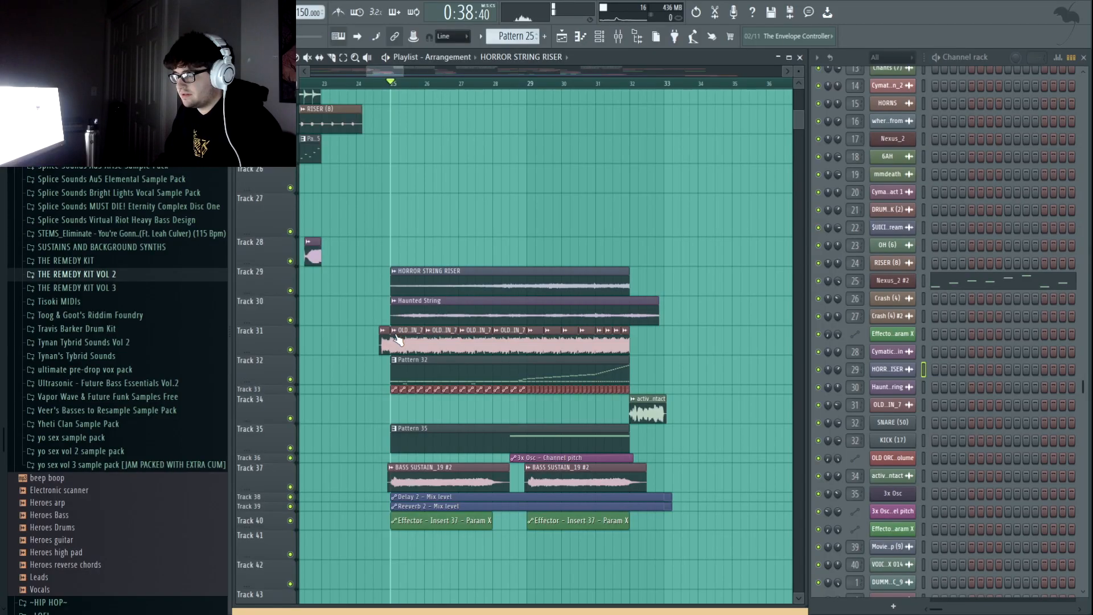
- Play the build-up from bar 25, examining Track 31's drum loop and Pattern 32's SNARE (50) notes in the piano roll
left_click(439, 353)
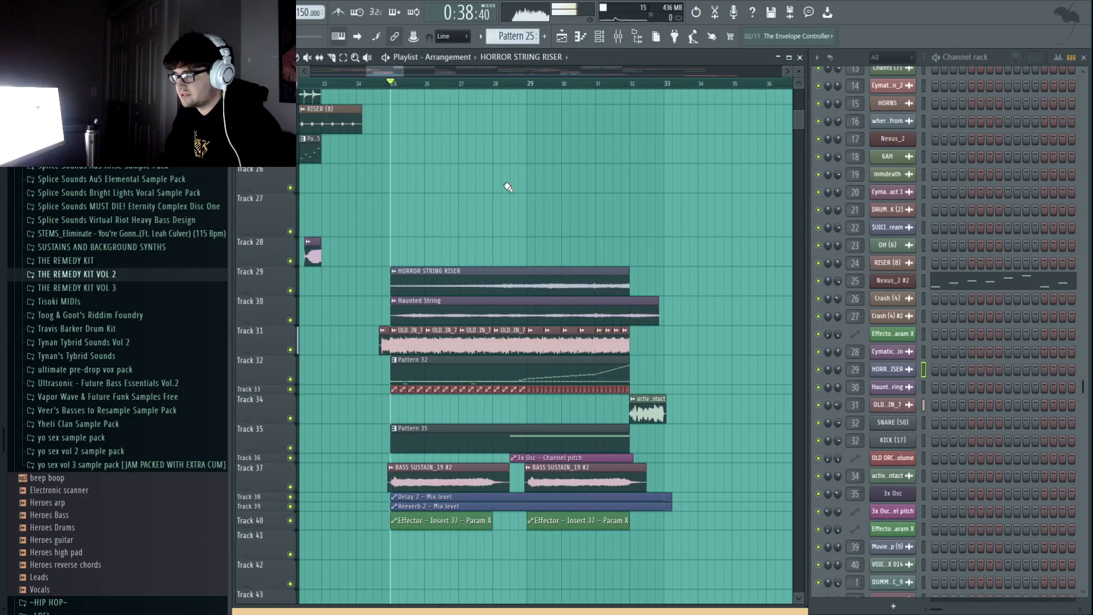
scroll(415, 89, "up", 5)
scroll(415, 88, "down", 5)
scroll(418, 88, "up", 5)
scroll(420, 89, "down", 5)
scroll(481, 166, "down", 2)
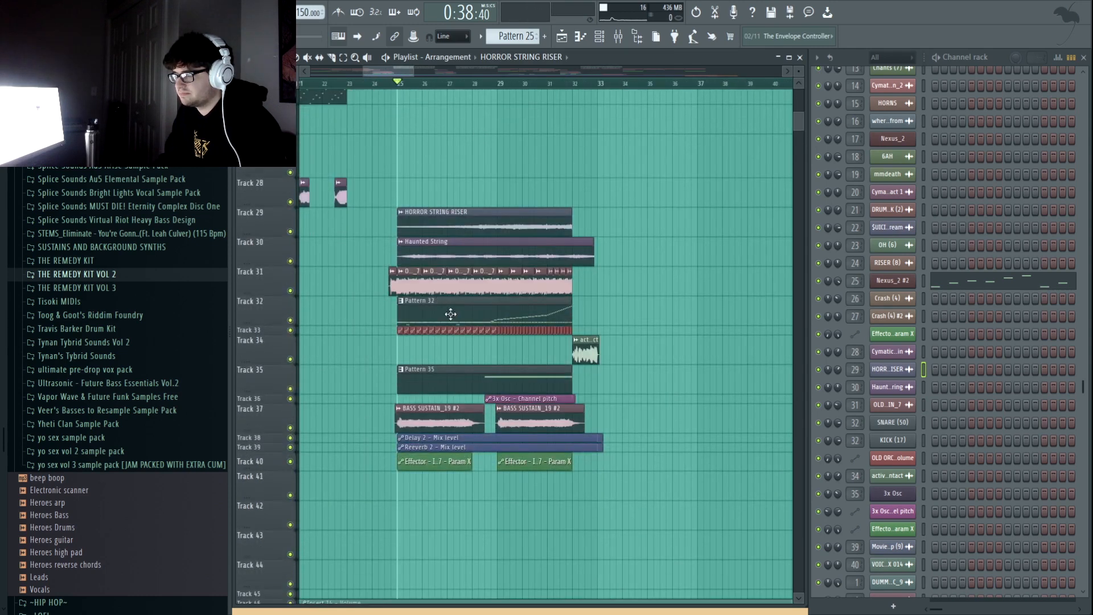
double_click(405, 316)
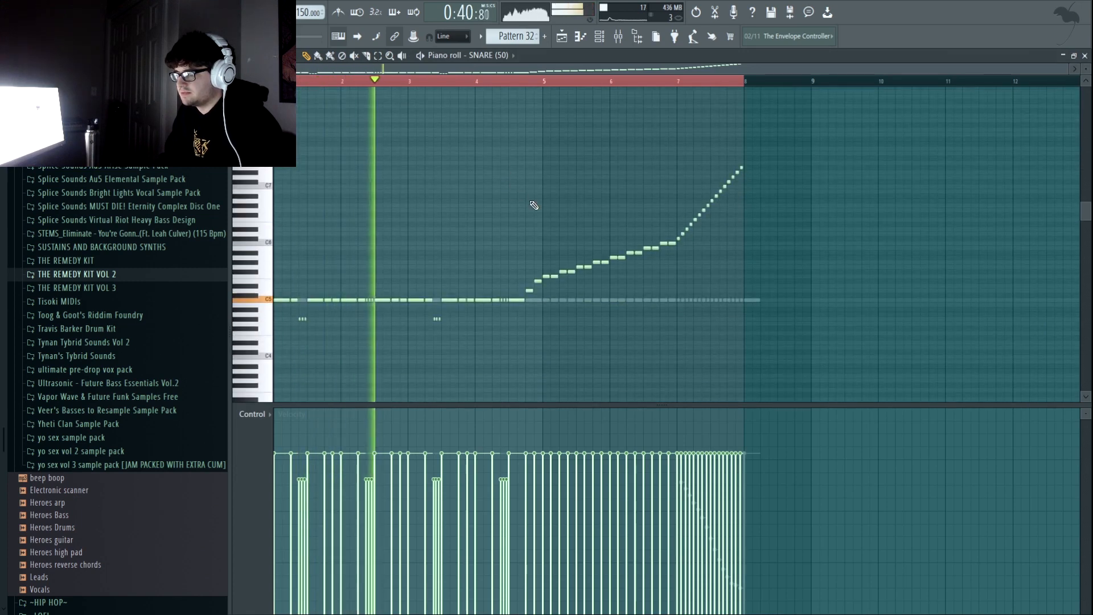
- Solo Track 35's Pattern 35 with Track 36's 3x Osc channel pitch automation and play them from about bar 28
right_click(291, 389)
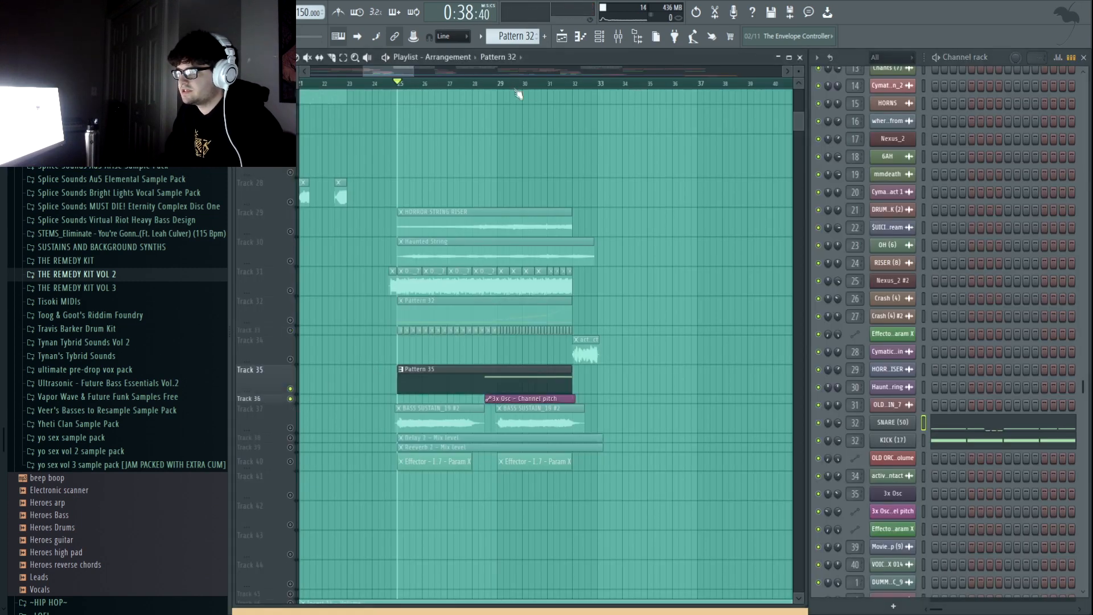
left_click(491, 86)
scroll(490, 90, "up", 3)
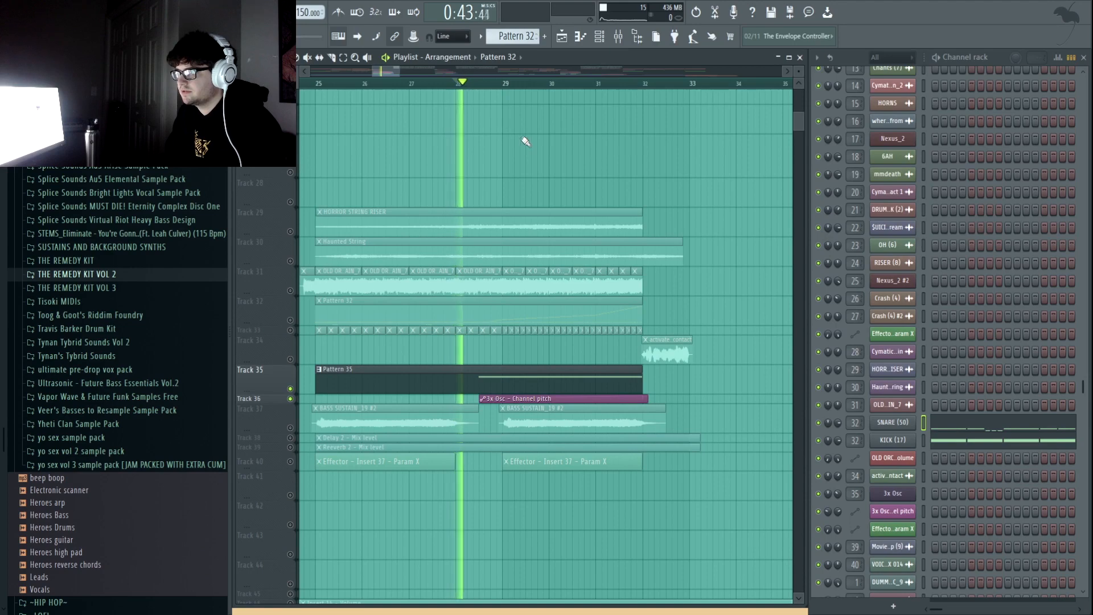
left_click_drag(525, 358, 470, 381)
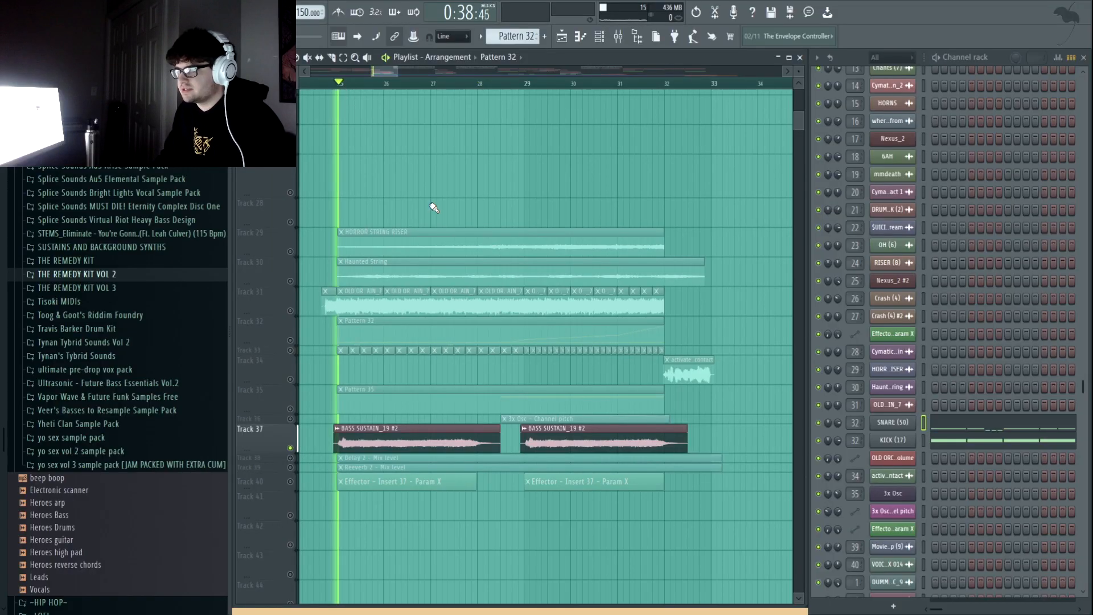
- Play Track 37's BASS SUSTAIN_19 #2 clips solo, add the Delay 2, Reeverb 2 and Effector automations on Tracks 38 to 40, and enlarge Tracks 38 and 39
key("space")
left_click(290, 457)
left_click(290, 482)
left_click(290, 467)
key("space")
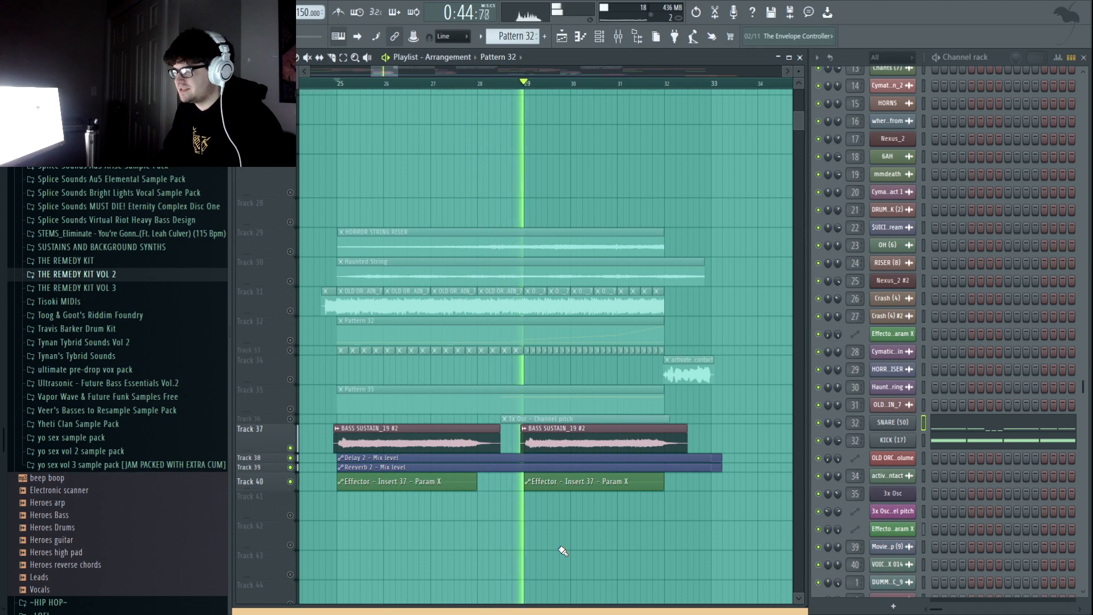
left_click_drag(619, 554, 565, 554)
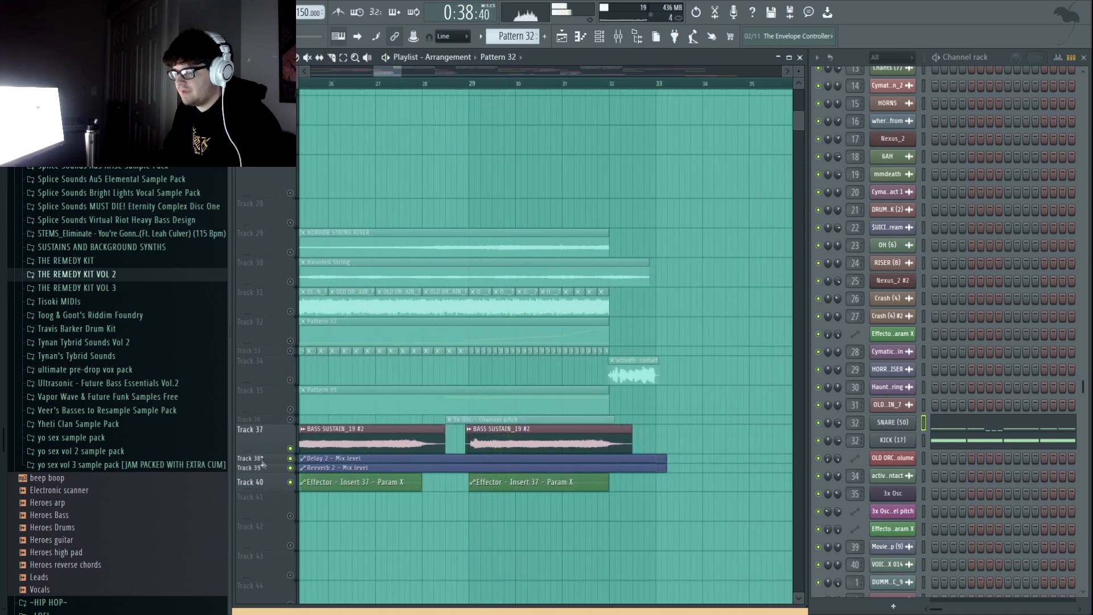
left_click_drag(265, 462, 272, 502)
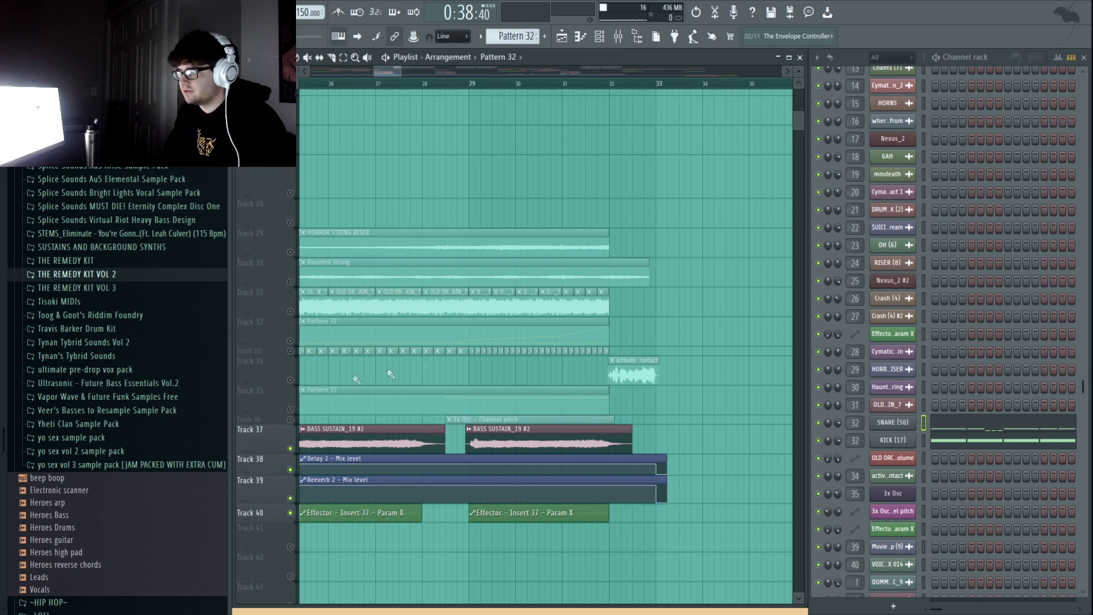
- Solo Track 34 and play its activate radio contact vocal clip from bar 32
right_click(292, 377)
scroll(670, 94, "up", 4)
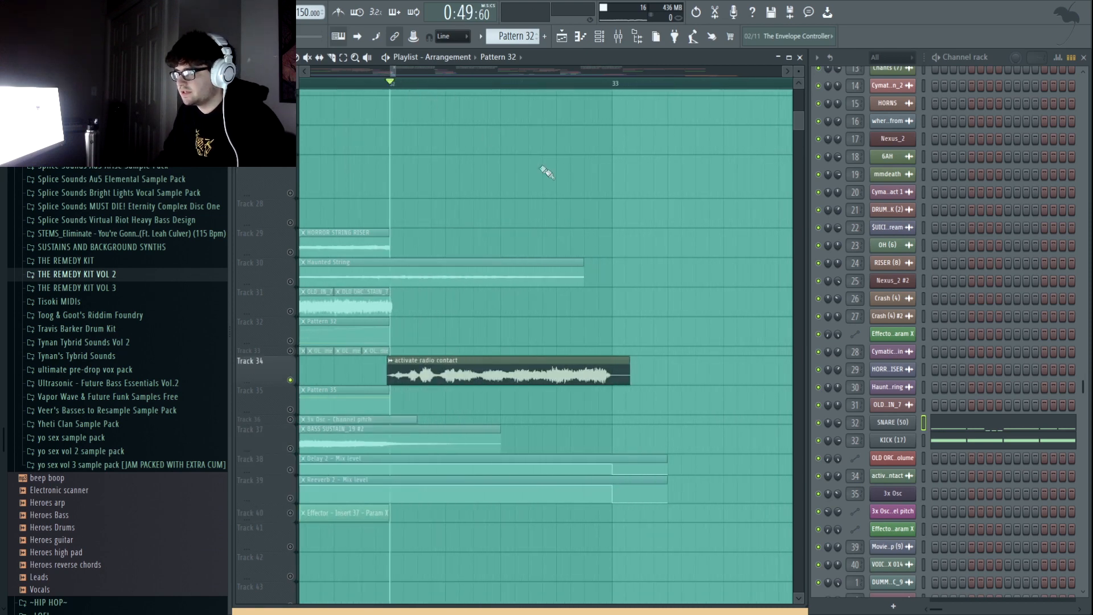
key("space")
key("space")
- Make all tracks audible again and play the arrangement from bar 32 through the drop that starts at bar 33
scroll(619, 94, "down", 4)
scroll(619, 93, "down", 8)
scroll(618, 87, "down", 5)
scroll(626, 150, "up", 5)
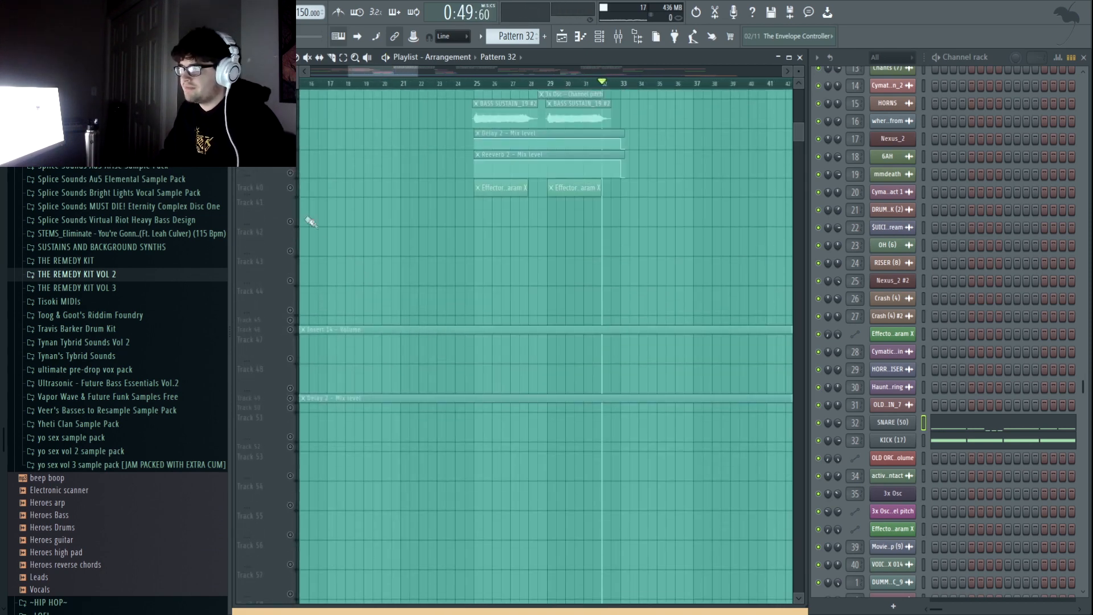
right_click(290, 189)
scroll(391, 81, "down", 6)
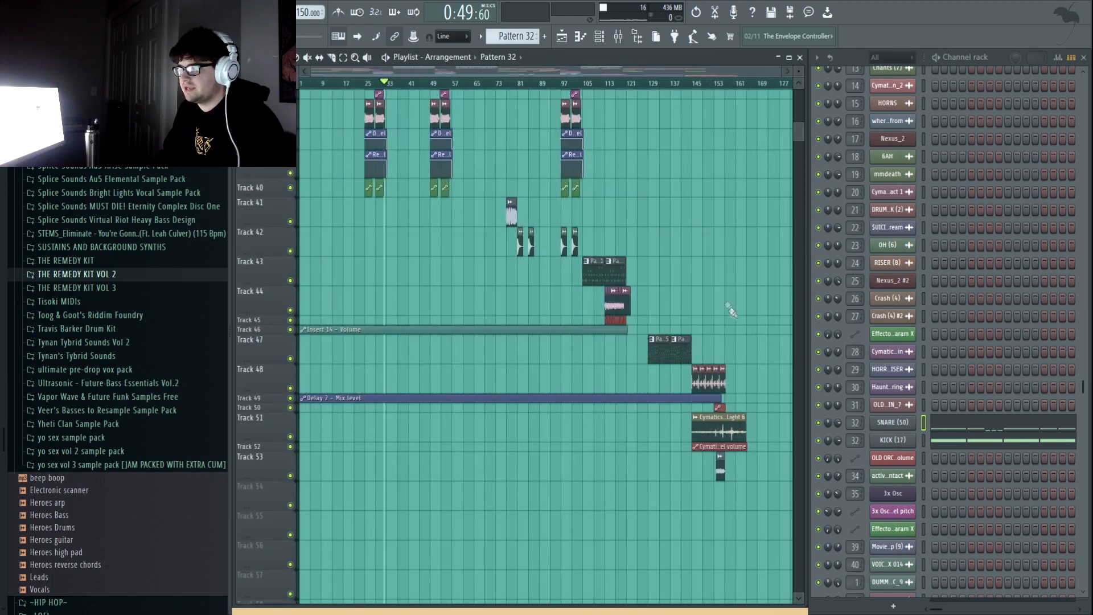
scroll(731, 312, "up", 11)
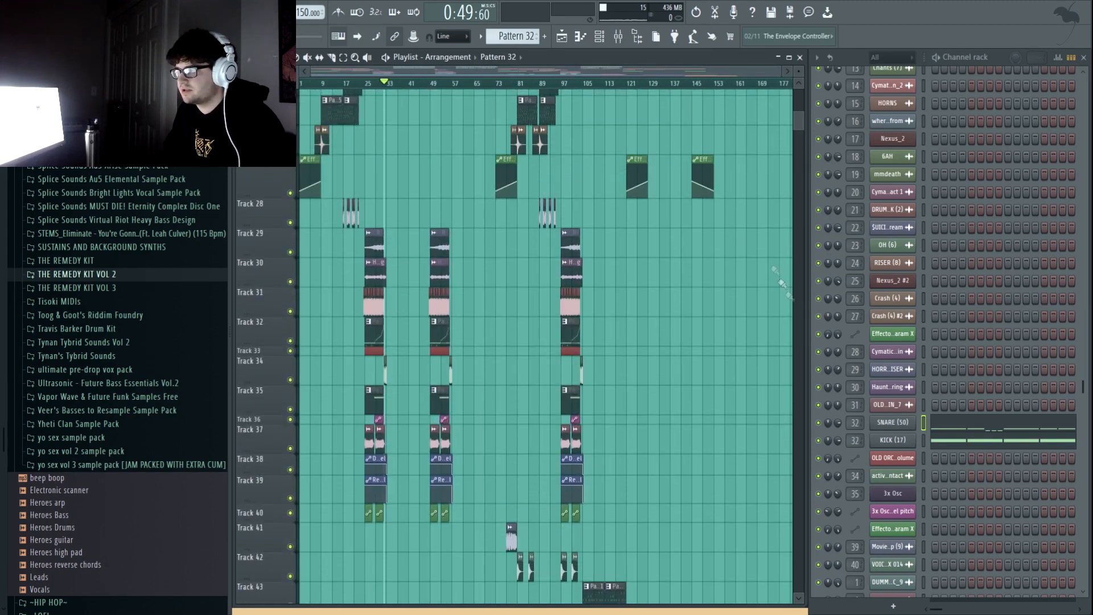
scroll(460, 184, "down", 1)
left_click_drag(785, 114, 765, 117)
scroll(398, 114, "up", 20)
key("space")
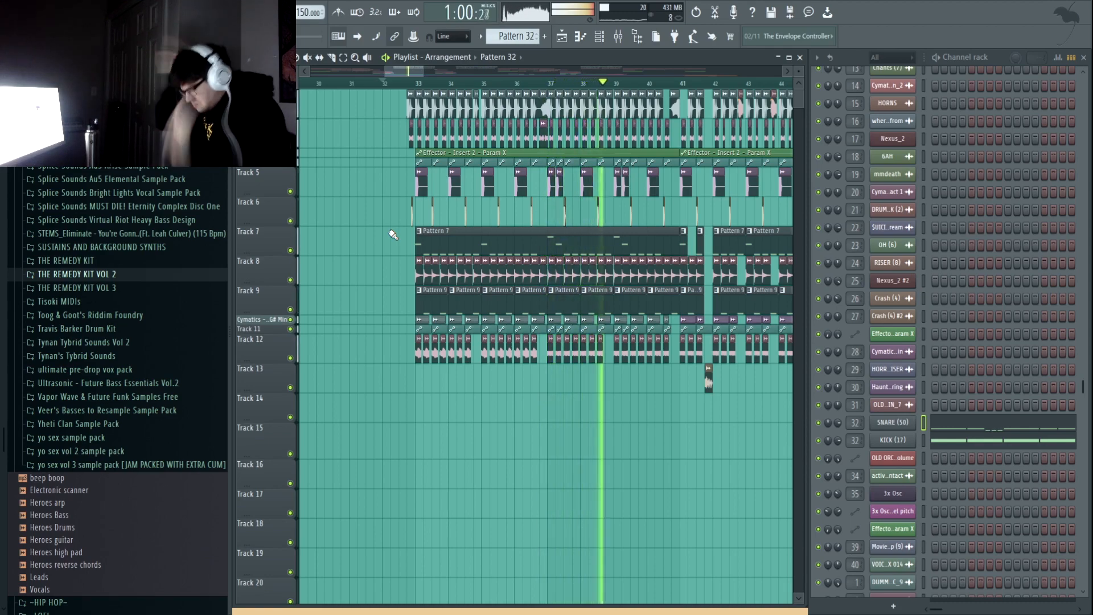
key("space")
- Place the playback position at bar 33, where the drop's first kick hits
scroll(425, 88, "up", 5)
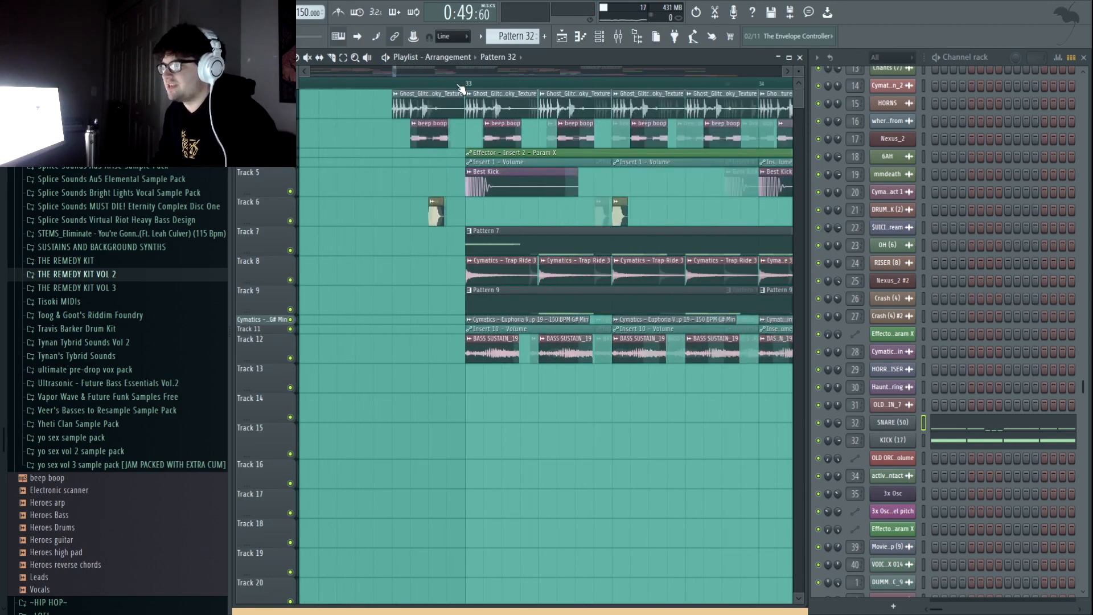
scroll(398, 85, "down", 3)
left_click(343, 81)
scroll(646, 89, "up", 4)
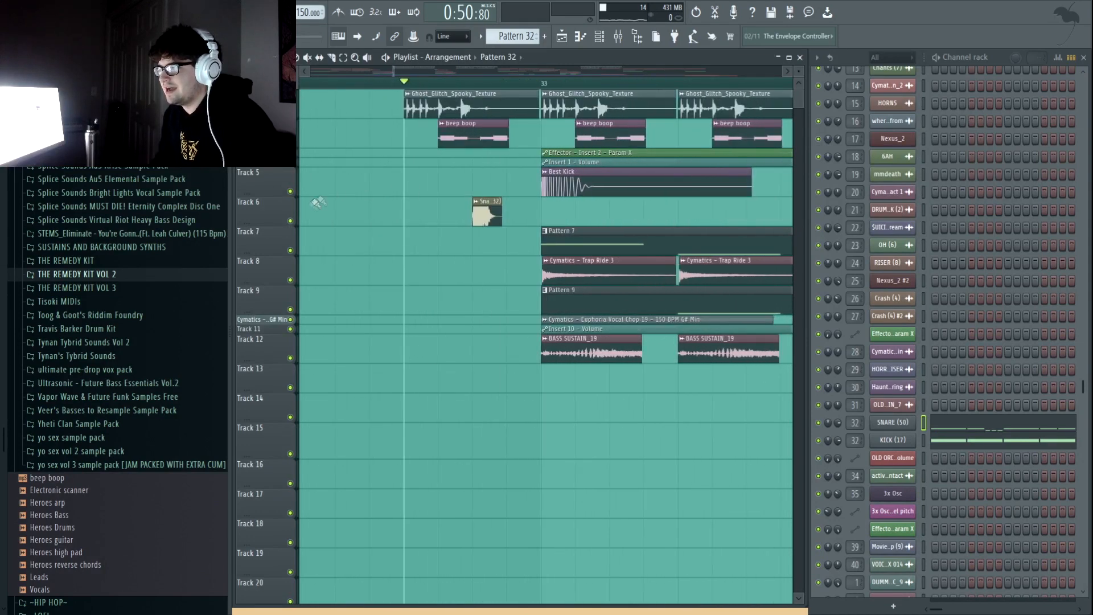
scroll(408, 107, "up", 3)
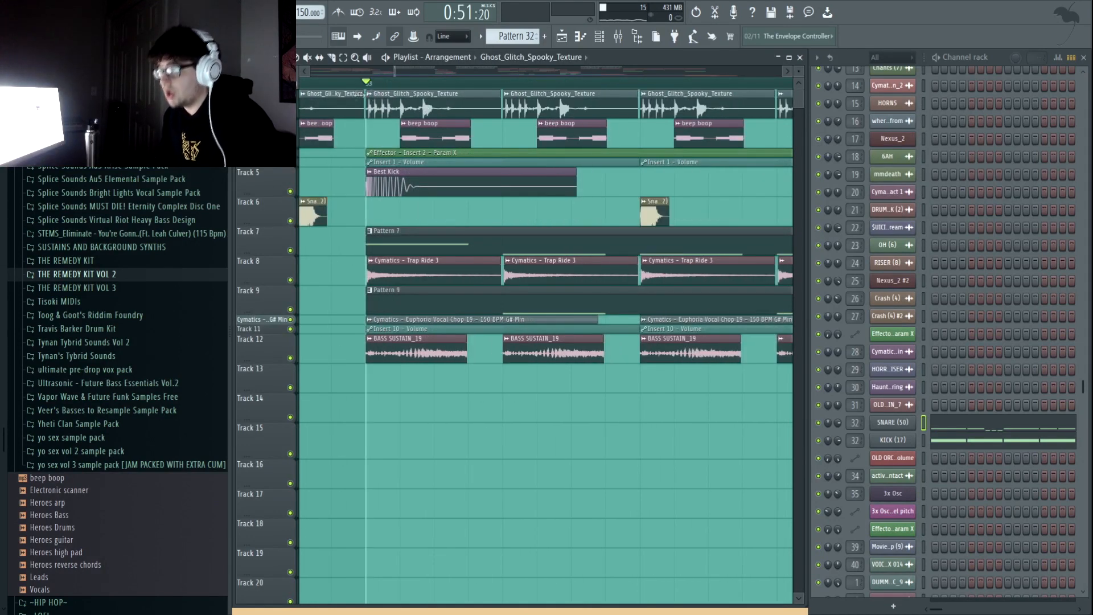
- Isolate Track 1's Ghost_Glitch_Spooky_Texture clips with Track 4's Insert 1 volume automation and play them from bar 33
right_click(290, 162)
left_click(290, 113)
key("space")
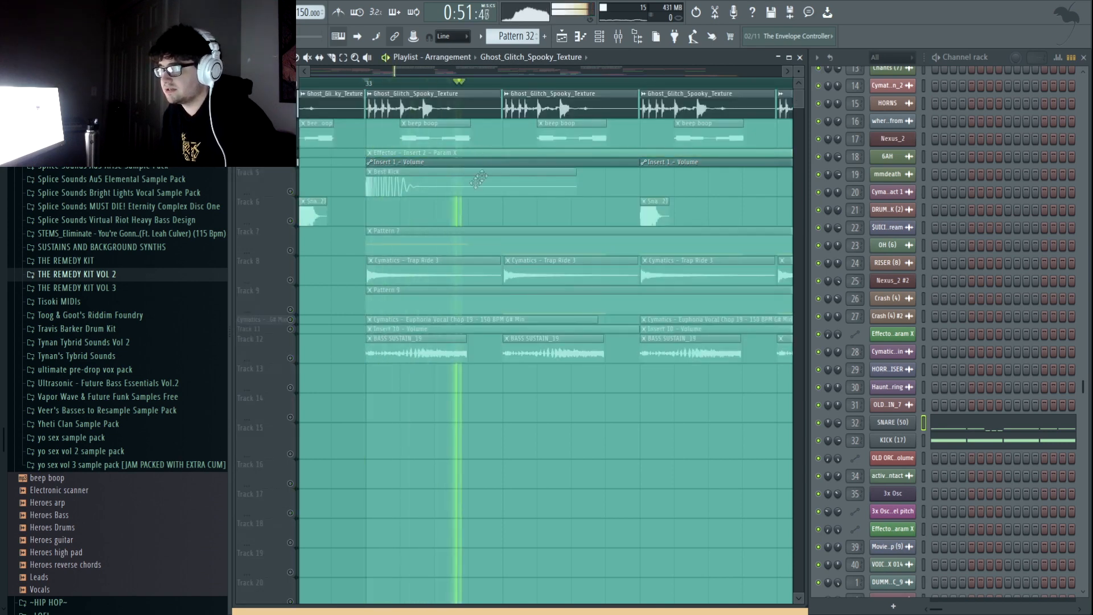
key("space")
scroll(470, 91, "down", 4)
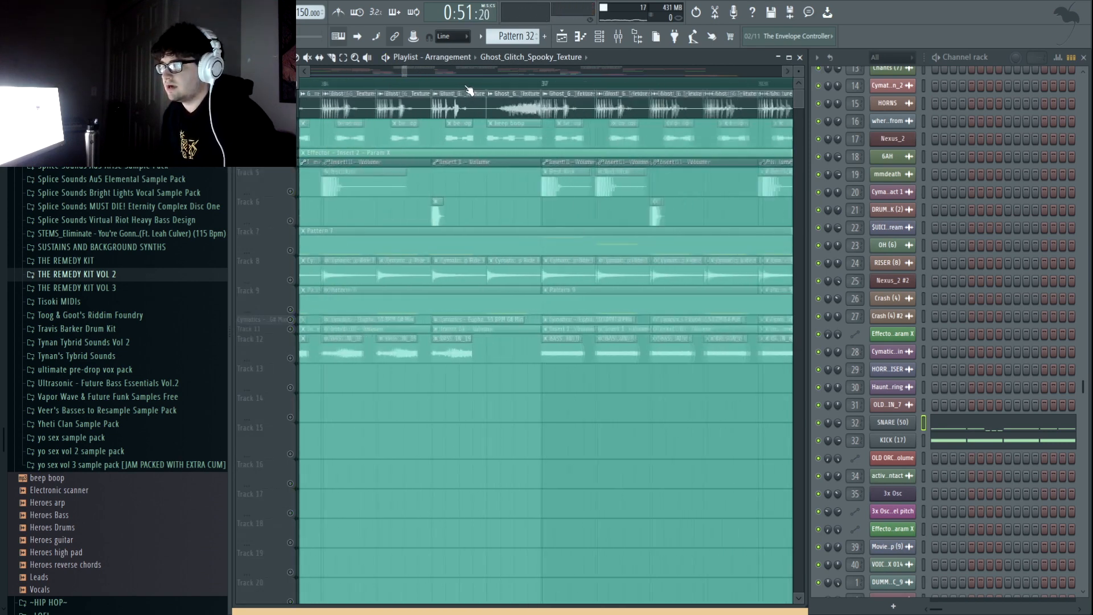
scroll(339, 85, "up", 1)
key("space")
left_click_drag(641, 208, 754, 208)
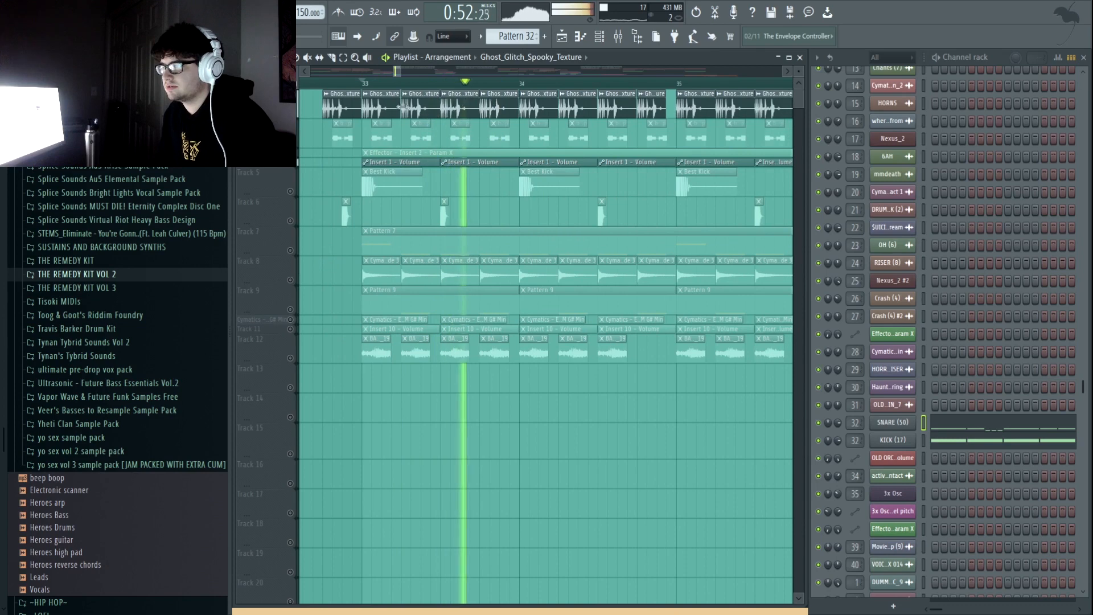
scroll(389, 107, "up", 3)
key("space")
- Review the Ghost_Glitch_Spooky_Texture sample settings and its Fruity parametric EQ 2 and Fruity delay 2 on mixer Insert 1
double_click(375, 107)
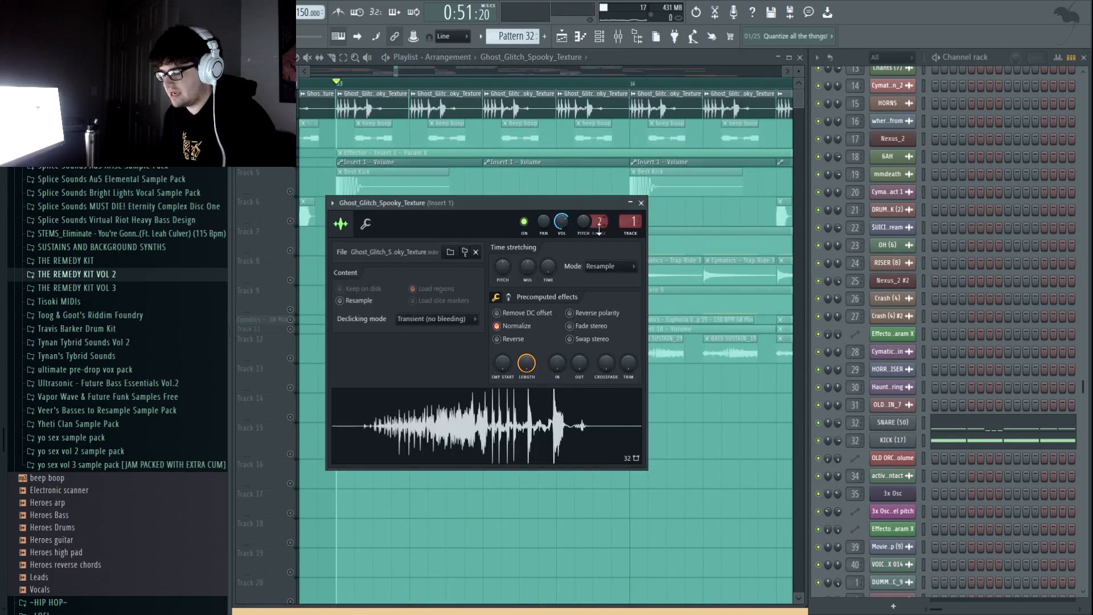
key("F9")
left_click(993, 94)
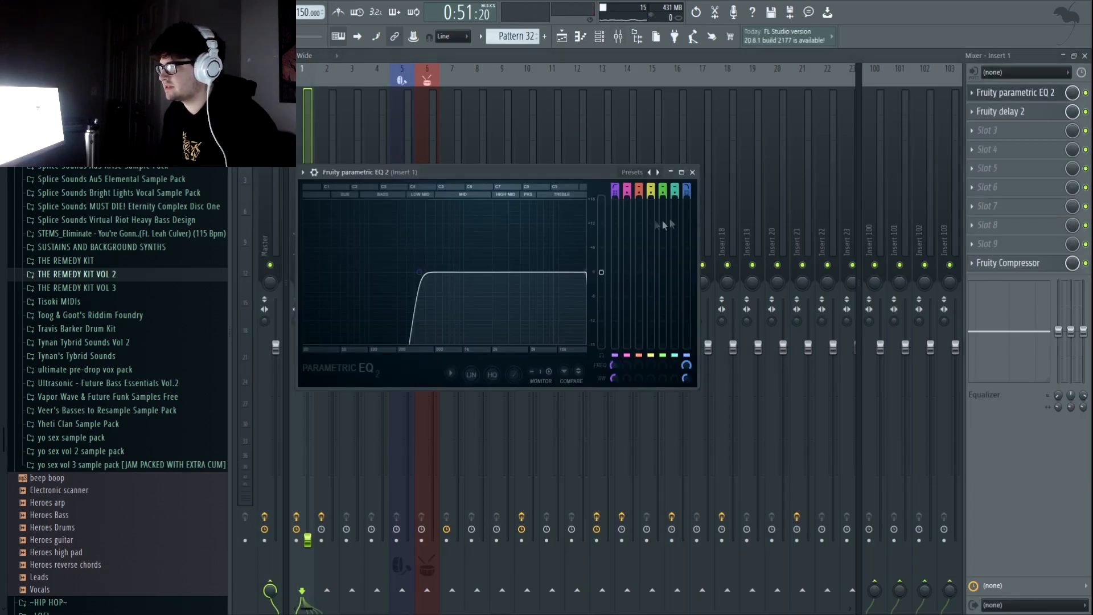
left_click(1016, 113)
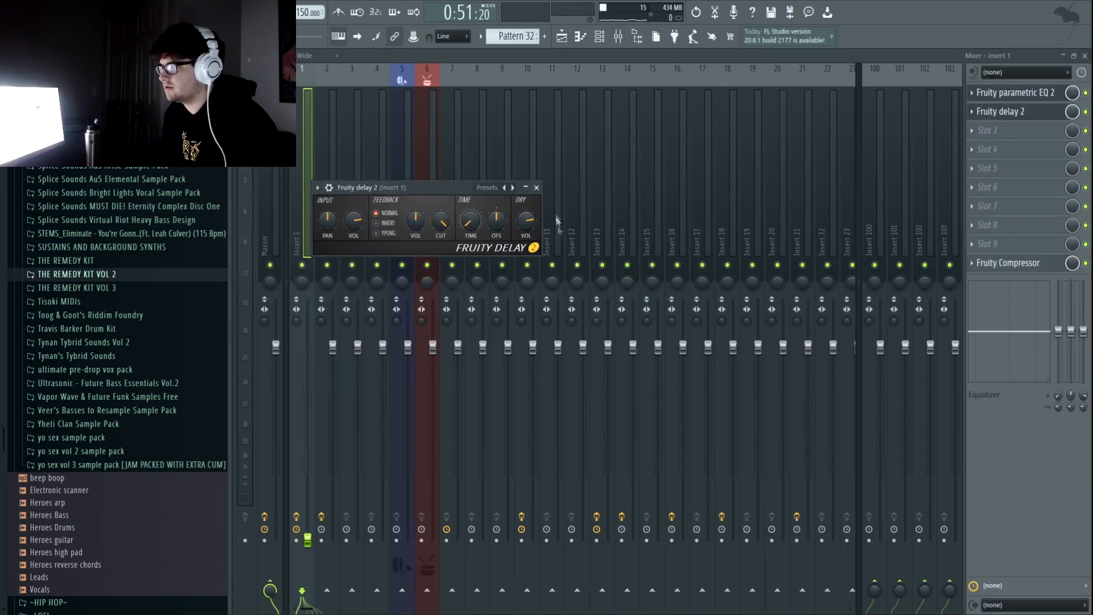
left_click(536, 187)
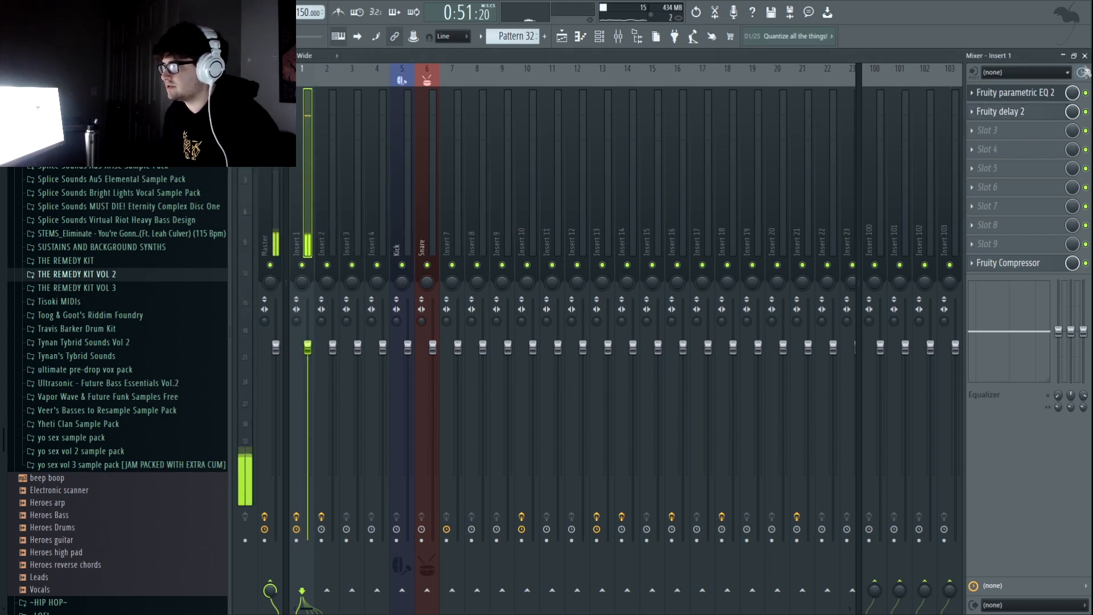
key("F9")
left_click(692, 172)
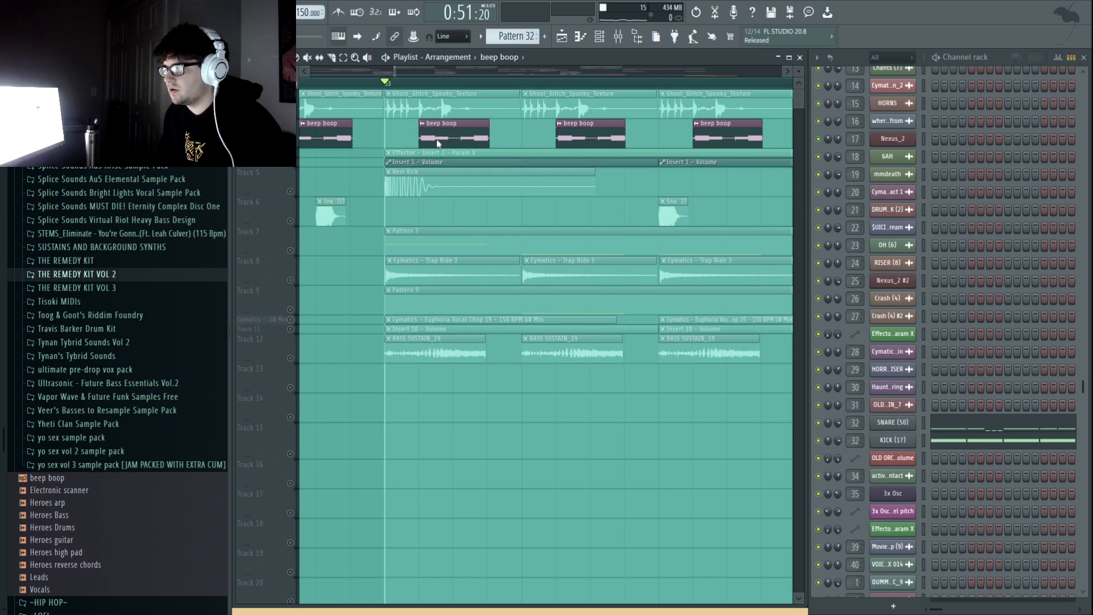
- Play the isolated beep boop clips on Track 2, then enlarge and enable Track 3's Effector automation and play them together from bar 33
key("space")
key("space")
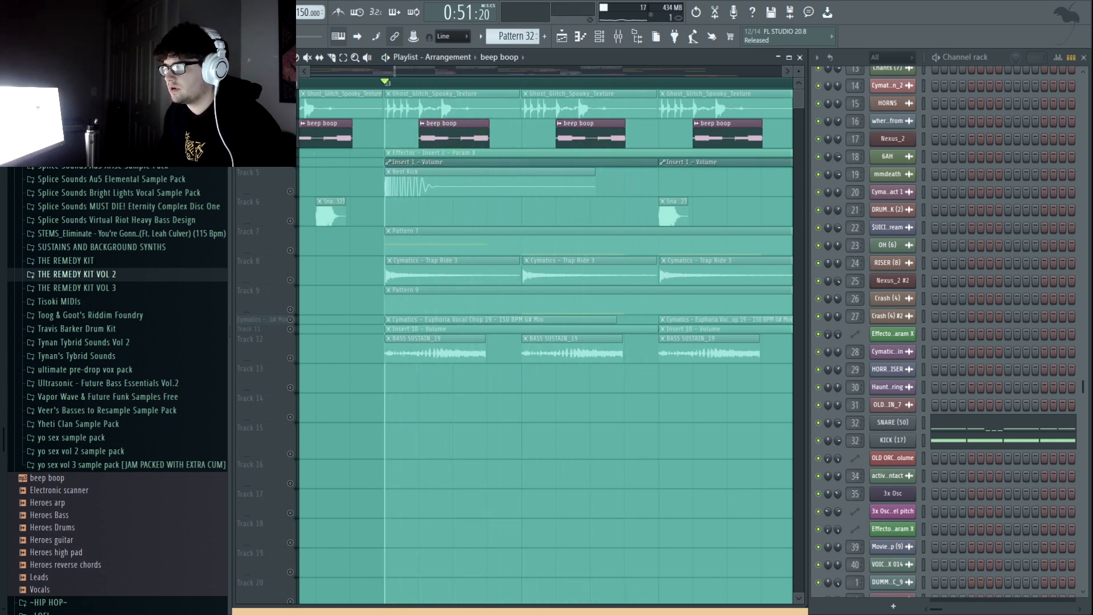
left_click_drag(296, 158, 297, 190)
left_click(290, 185)
scroll(478, 92, "down", 6)
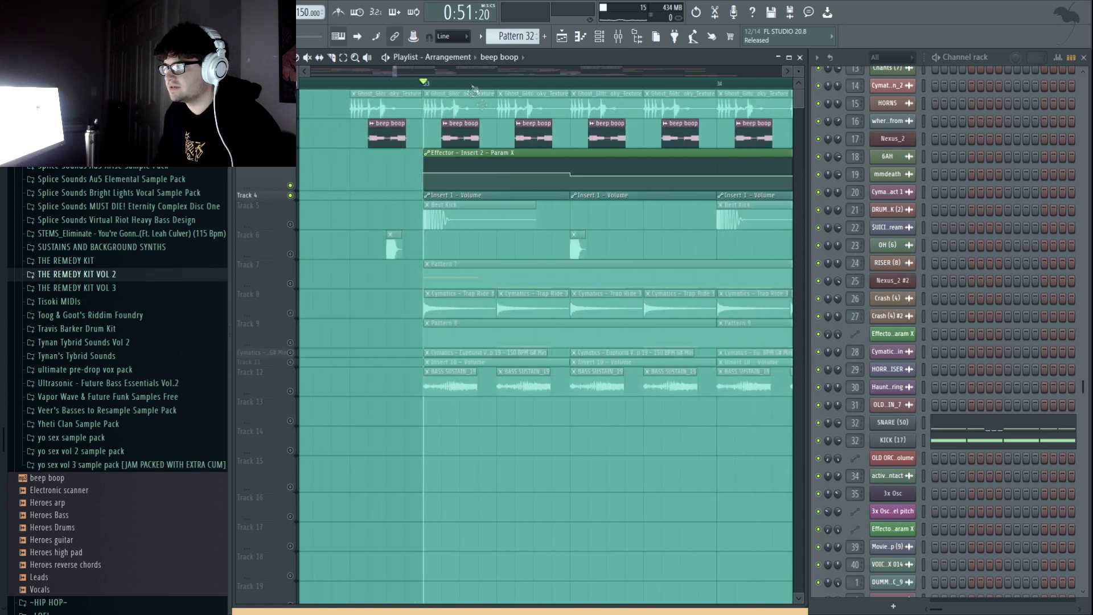
key("space")
scroll(491, 91, "up", 5)
key("space")
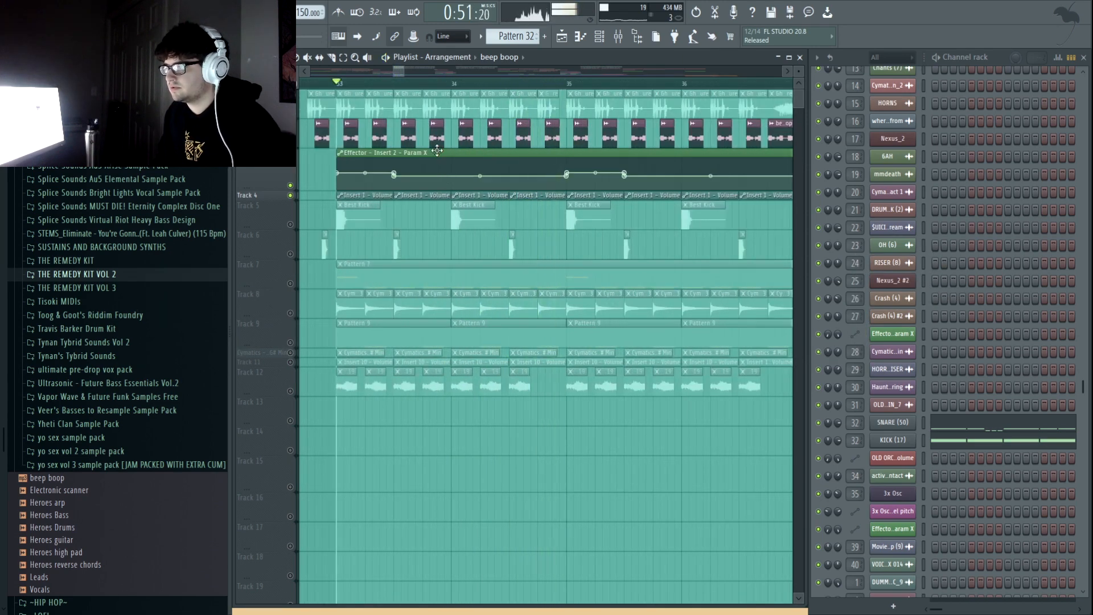
- Inspect the Effector on mixer Insert 2 while the beep boop clips play, watching its X parameter automation
left_click(617, 37)
key("space")
left_click(357, 156)
left_click(334, 153)
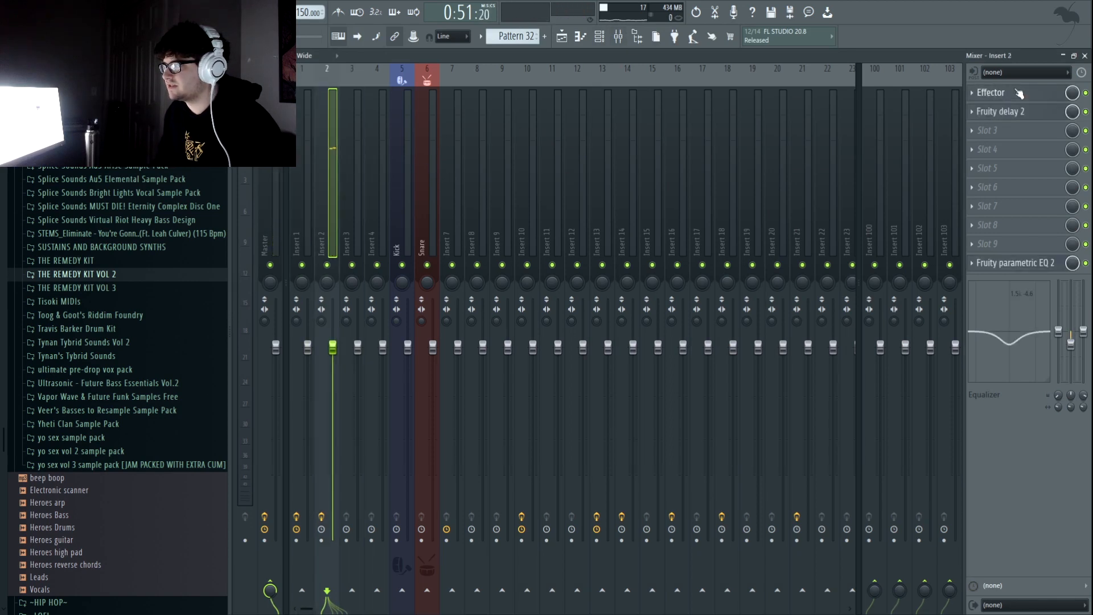
left_click(1019, 93)
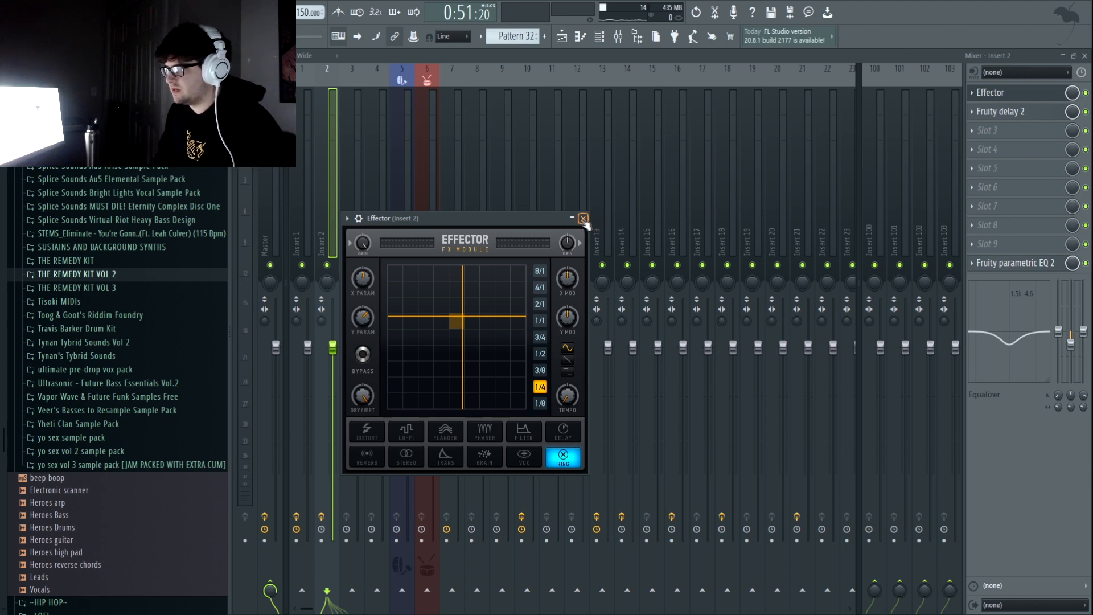
key("space")
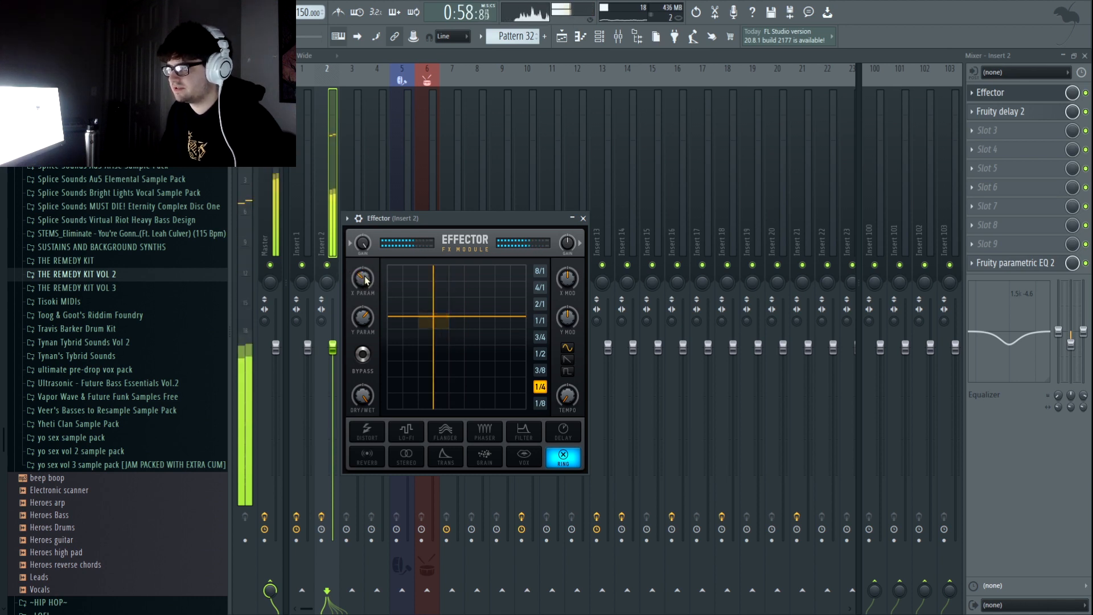
left_click(583, 218)
key("space")
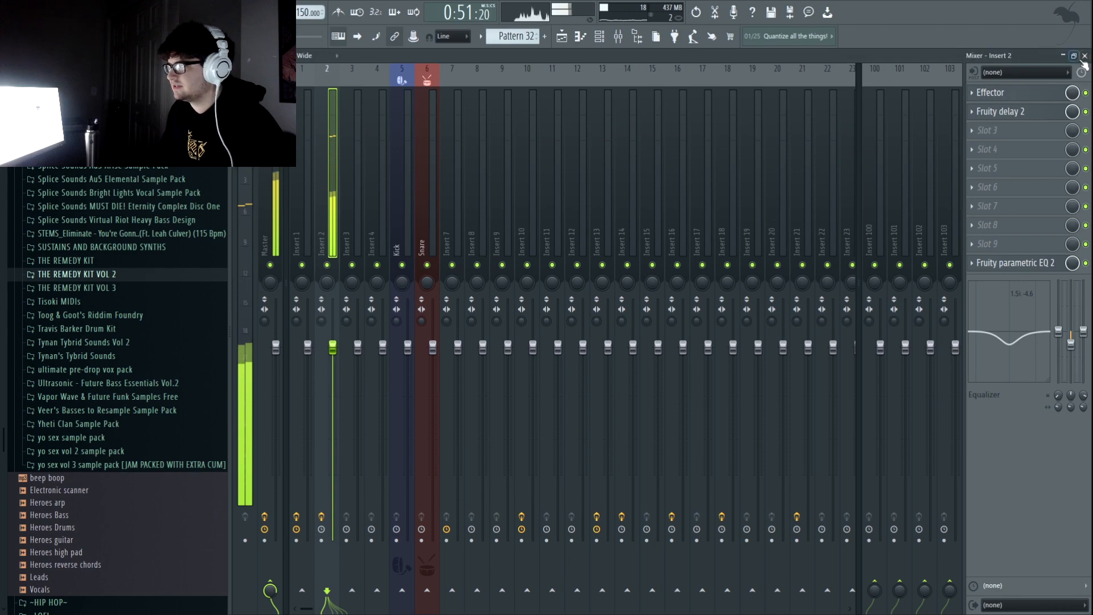
- Play the Ghost_Glitch_Spooky_Texture and beep boop clips together from bar 33
left_click(1084, 56)
scroll(483, 94, "down", 3)
key("space")
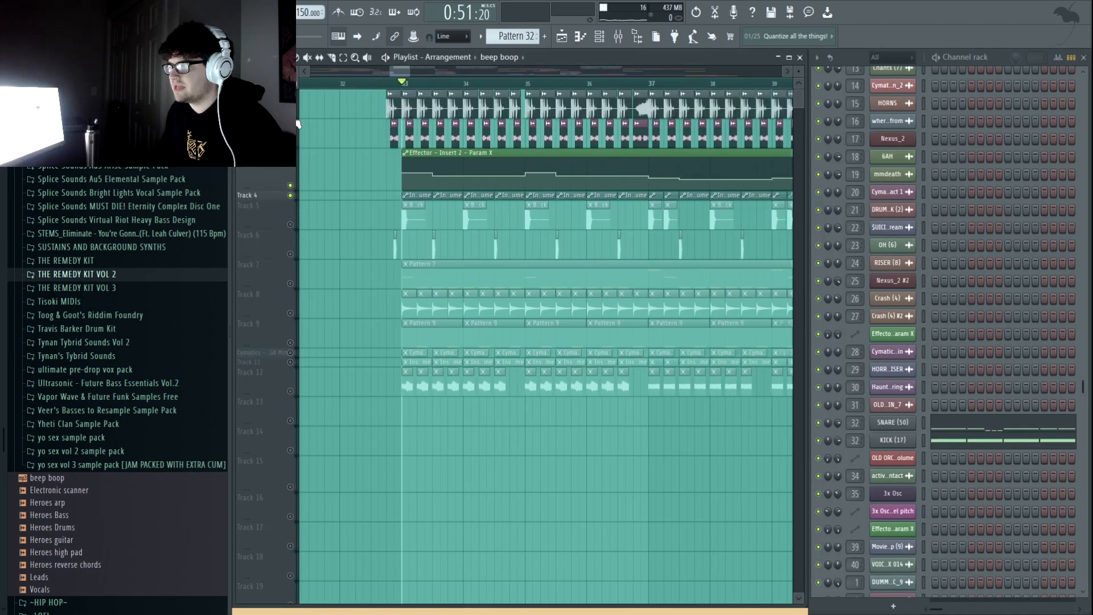
scroll(449, 117, "up", 3)
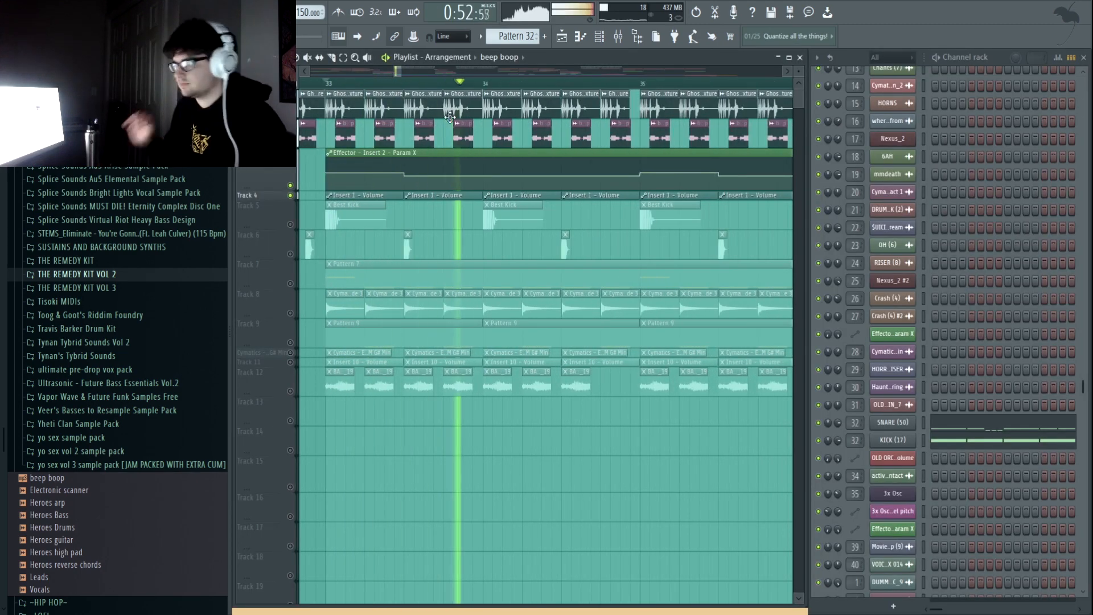
key("space")
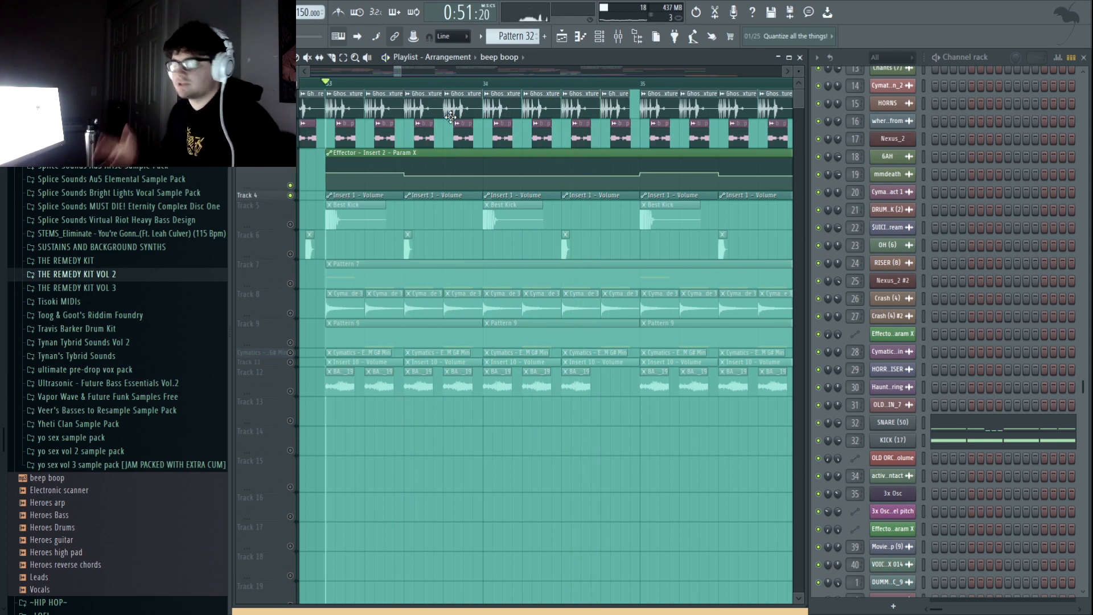
- Mute Tracks 1 and 2, enable Track 7, and review Pattern 7's Serum notes in the piano roll
left_click_drag(290, 113, 291, 142)
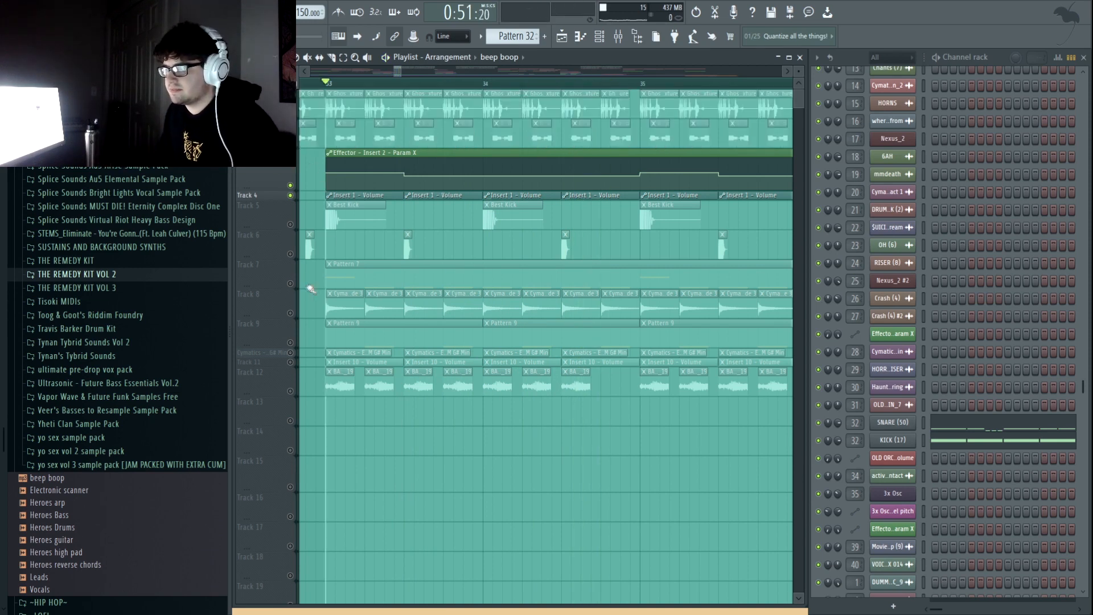
left_click(290, 283)
double_click(396, 275)
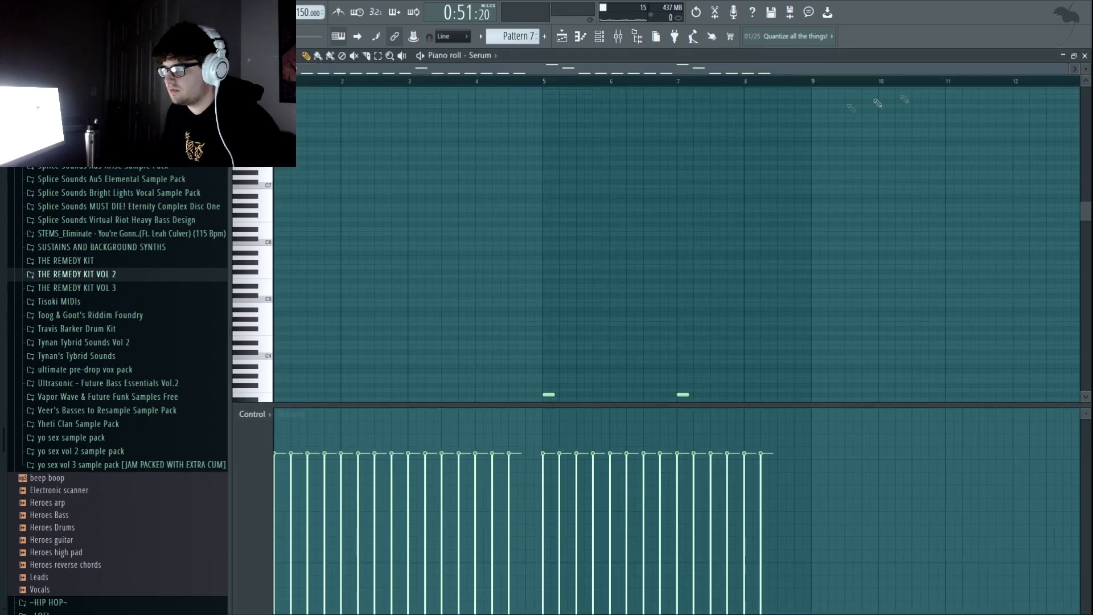
left_click(1084, 56)
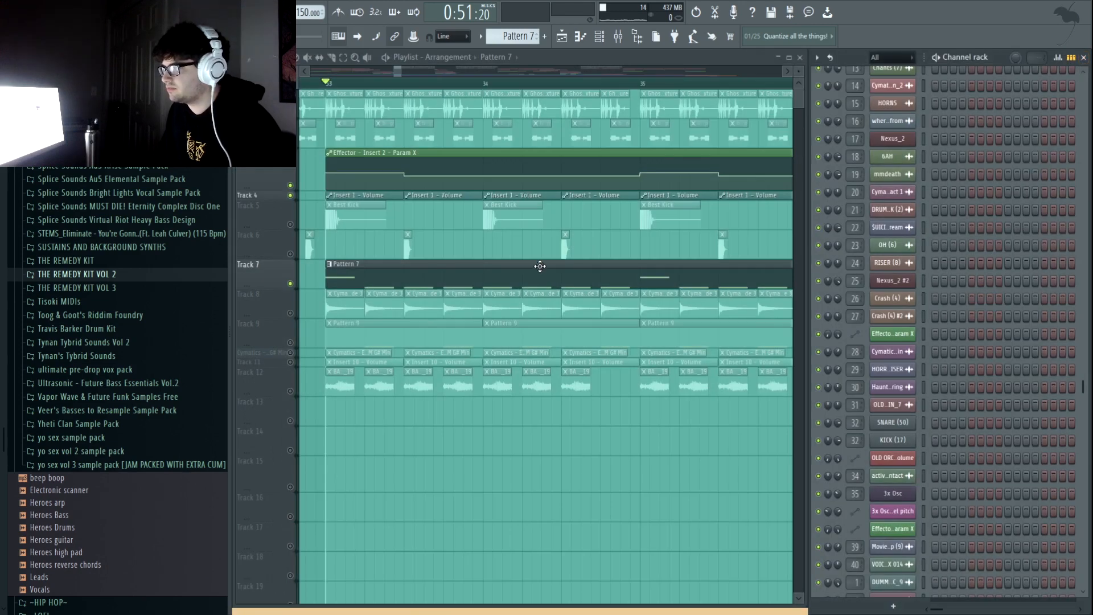
- Open the Serum instrument on channel 7 and examine its sub oscillator, J 60 noise and envelope settings
scroll(1007, 337, "up", 10)
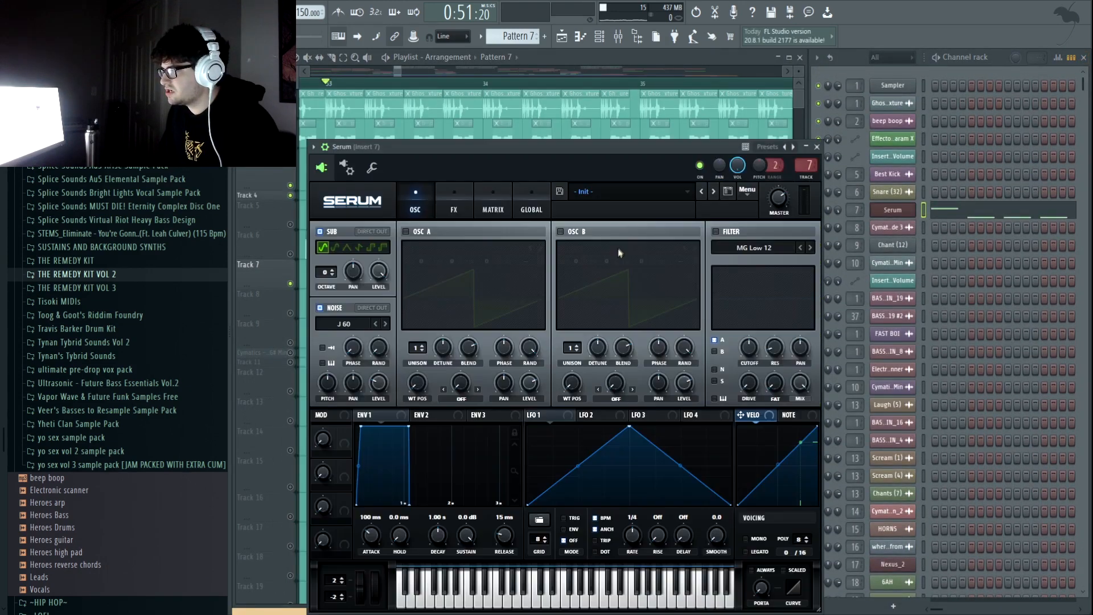
mouse_move(573, 153)
left_mouse_down()
mouse_move(589, 112)
mouse_move(520, 257)
mouse_move(562, 149)
left_mouse_up()
key("space")
key("space")
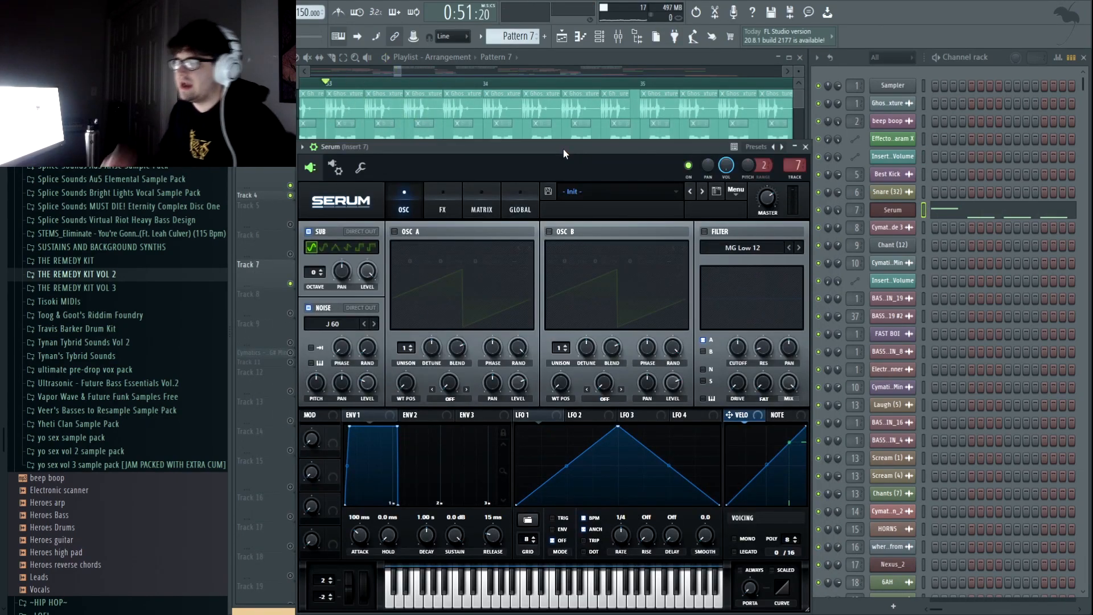
left_click_drag(603, 151, 620, 127)
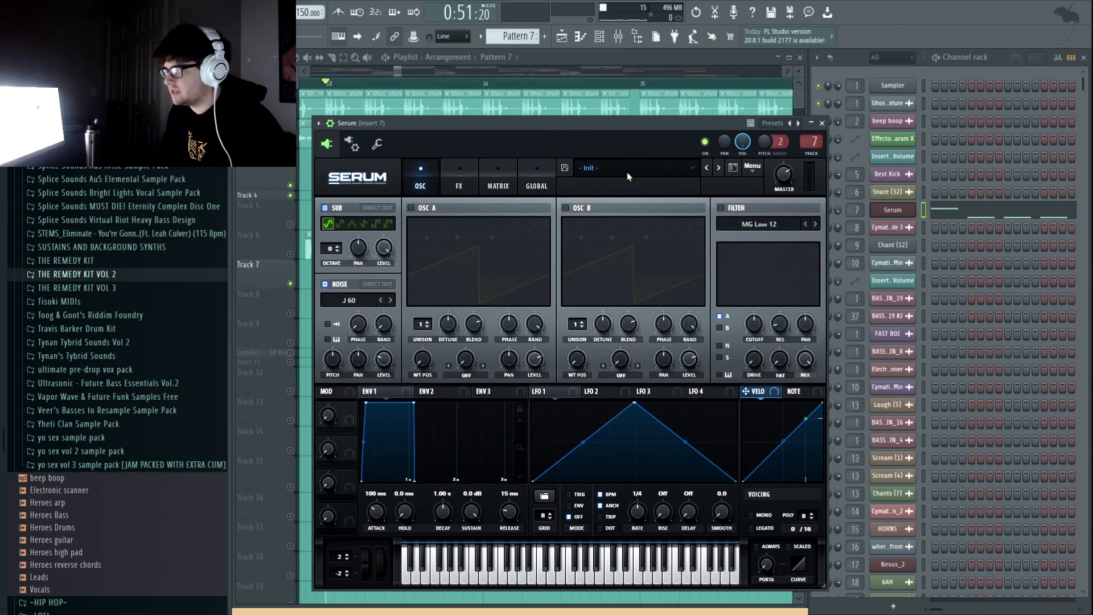
left_click_drag(581, 126, 609, 94)
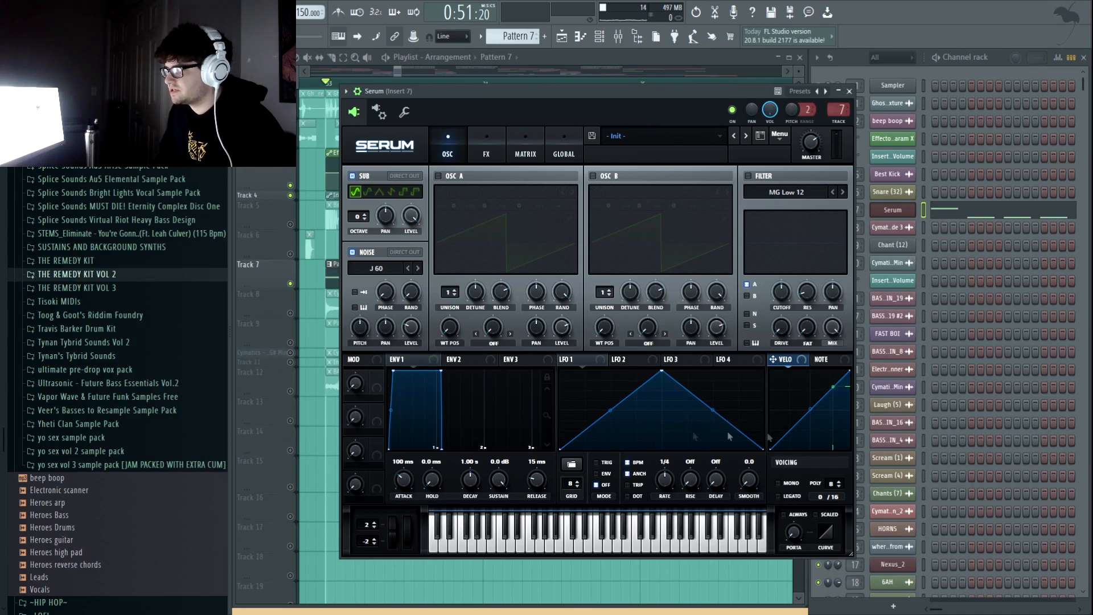
- Close Serum and review Pattern 7's notes in the piano roll once more
left_click(849, 91)
double_click(344, 273)
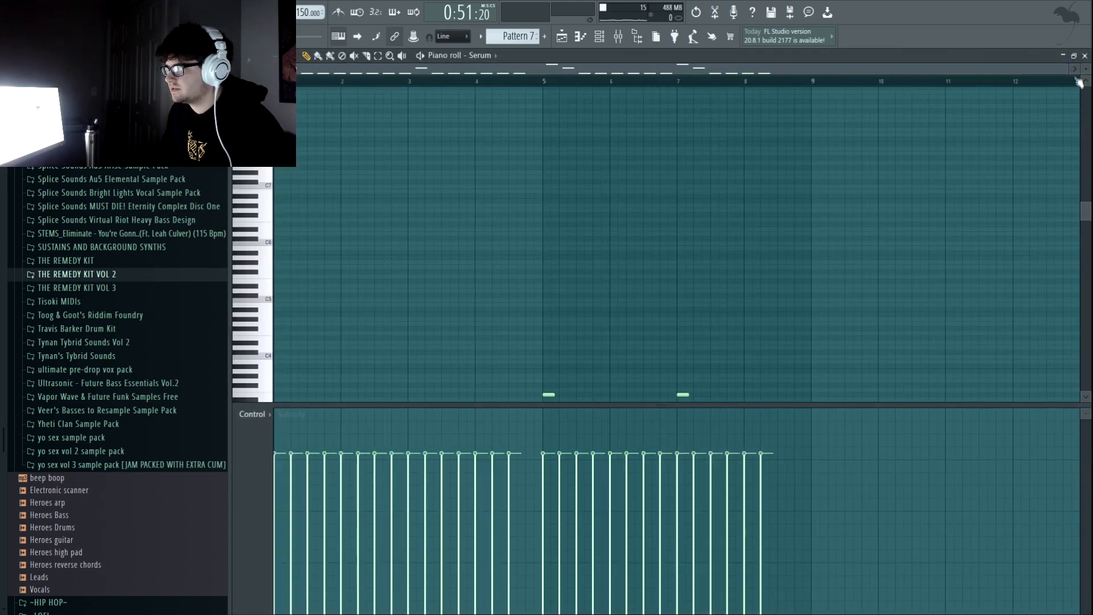
left_click(1084, 55)
- Reopen Serum and play Pattern 7 from bar 33 while checking the noise oscillator's pitch
left_click(893, 209)
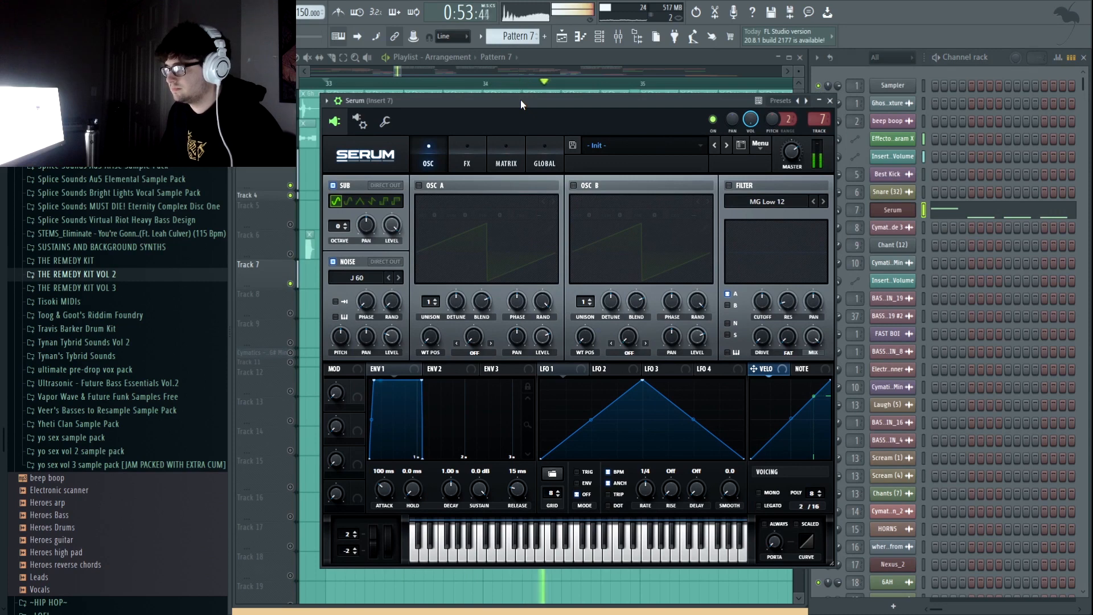
key("space")
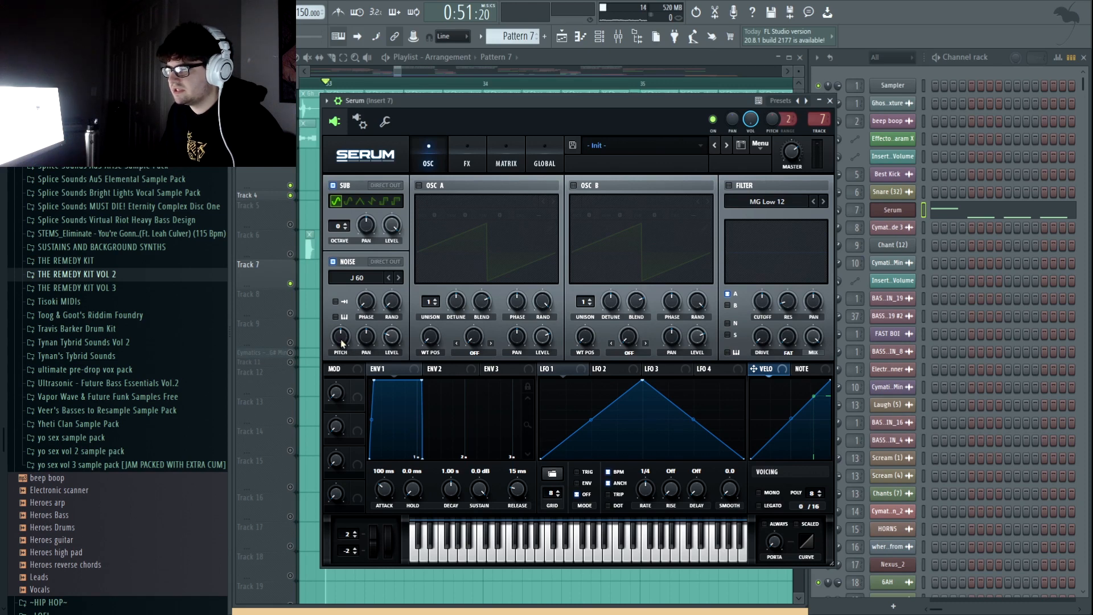
key("space")
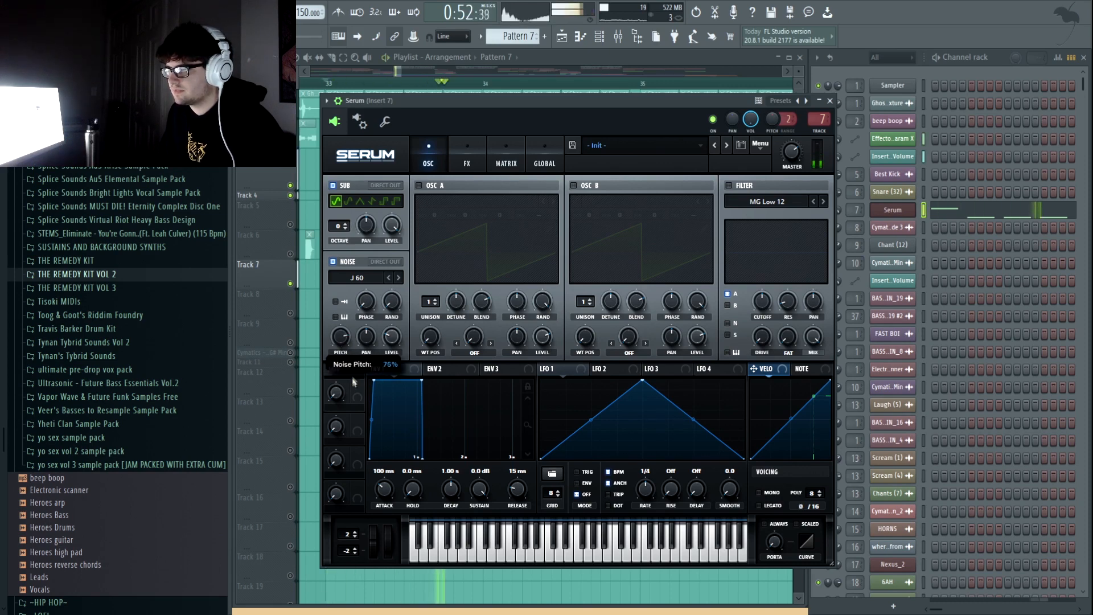
key("space")
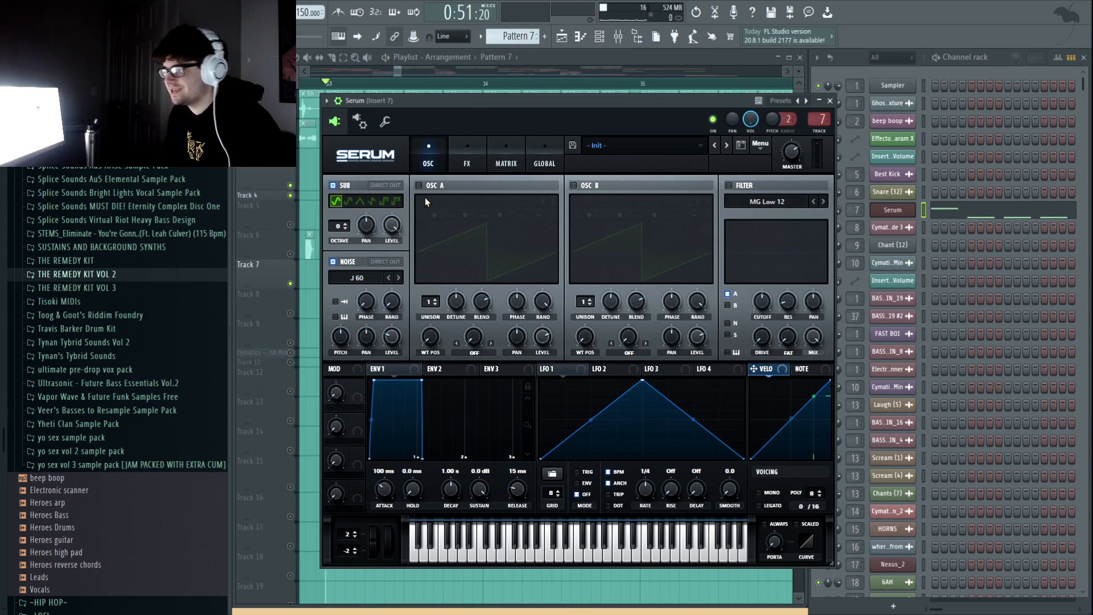
- Inspect Serum's Asym distortion effect, close the instrument and play Pattern 7 again from bar 33
left_click(467, 159)
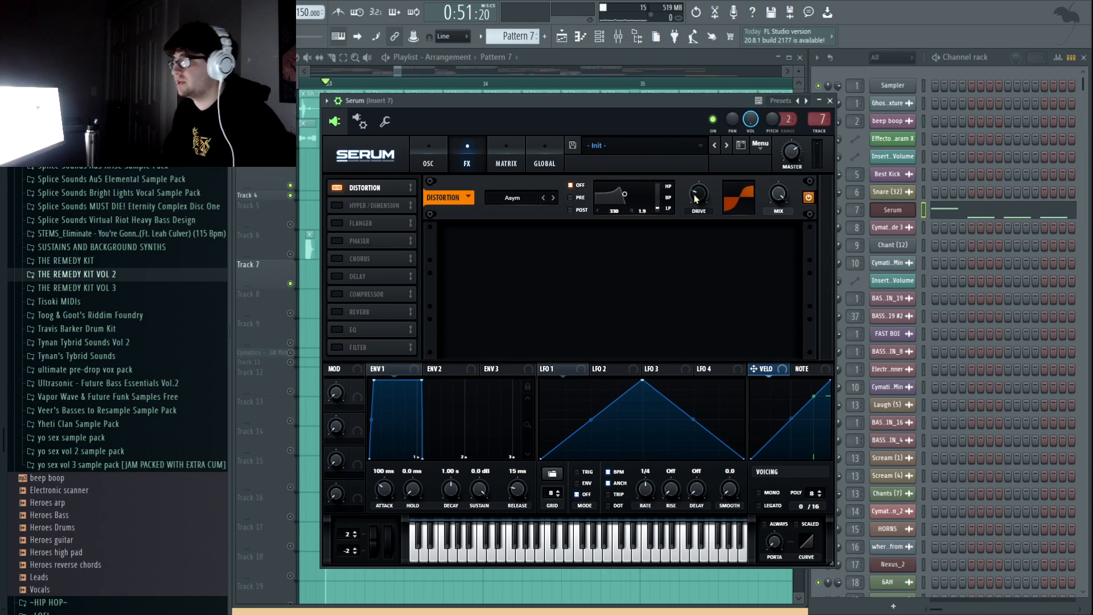
left_click(830, 100)
key("space")
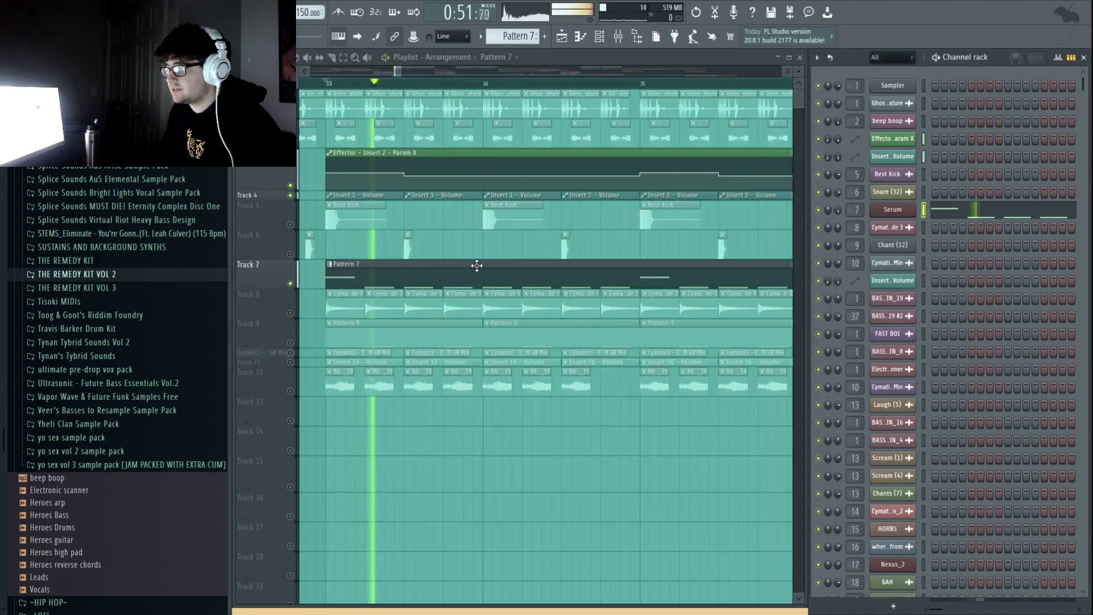
key("space")
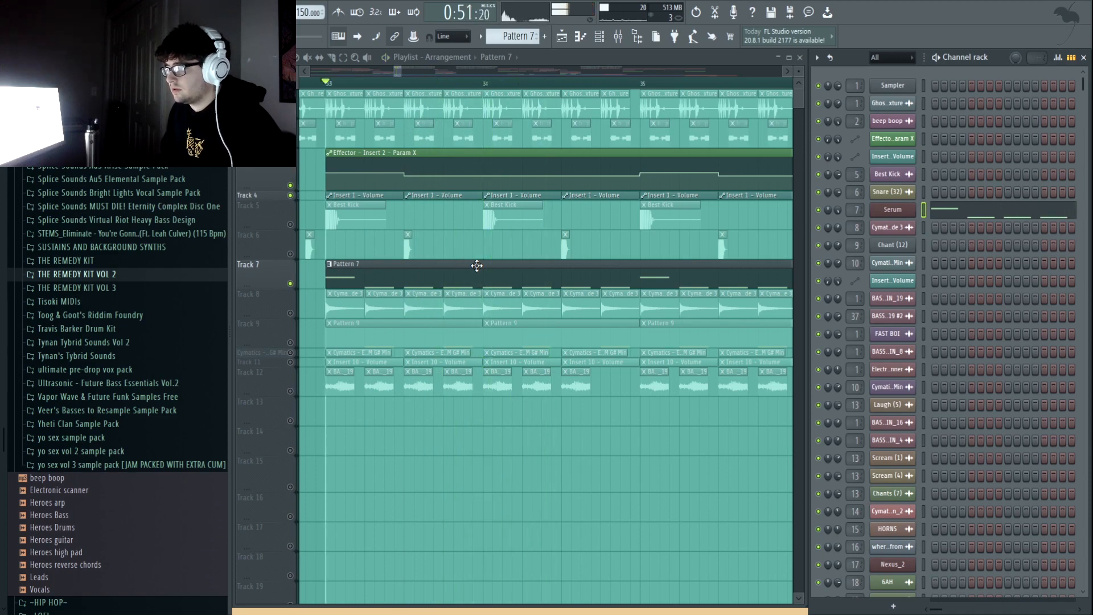
- Solo Track 8 and play its Cymatics - Trap Ride 3 clips from bar 33
right_click(290, 313)
left_click(348, 299)
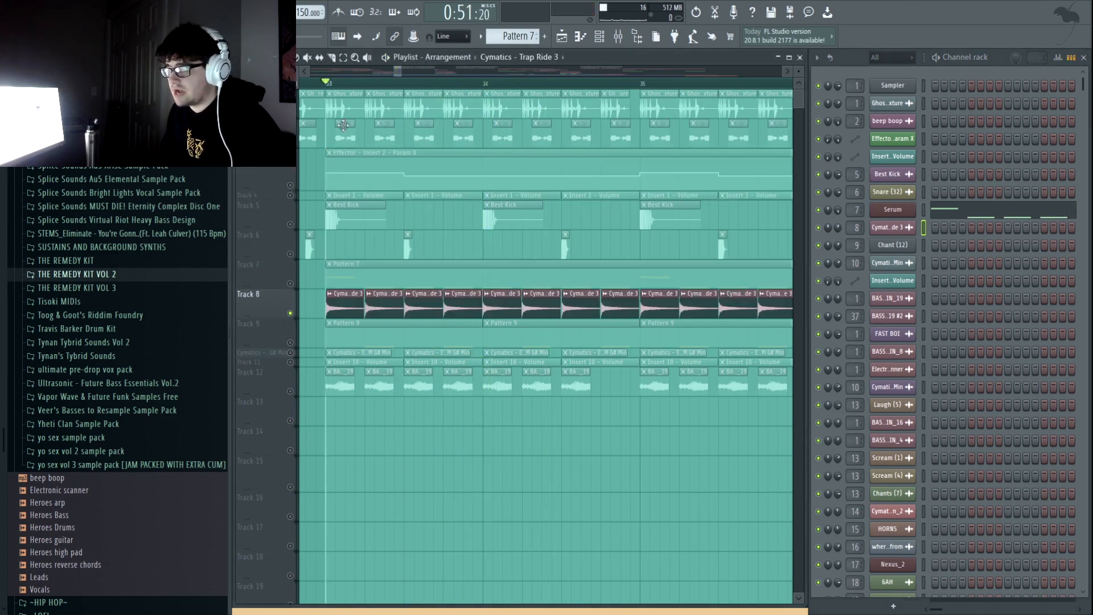
scroll(346, 86, "up", 3)
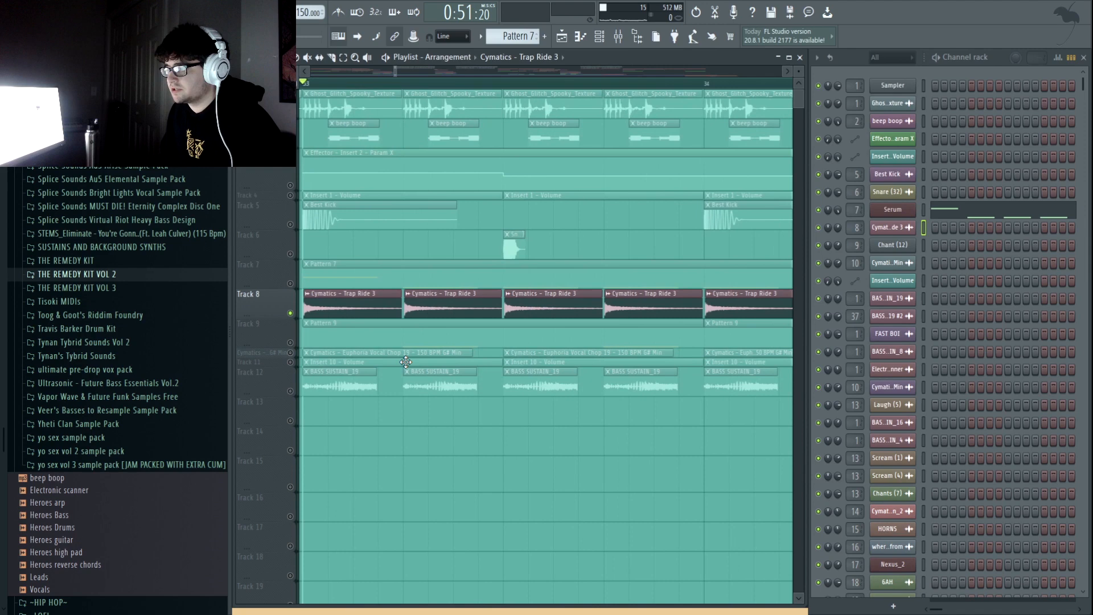
key("space")
scroll(454, 85, "down", 3)
key("space")
- Check the Cymatics - Trap Ride 3 sample settings, close them and listen to Track 8's clips
double_click(417, 313)
key("space")
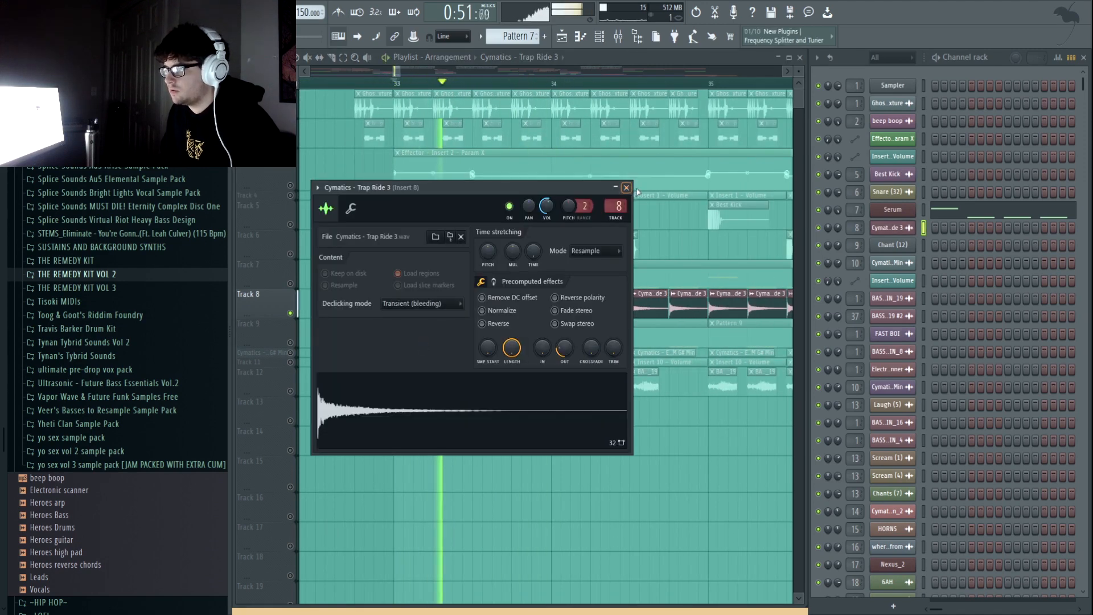
left_click(626, 187)
left_click_drag(552, 447, 512, 472)
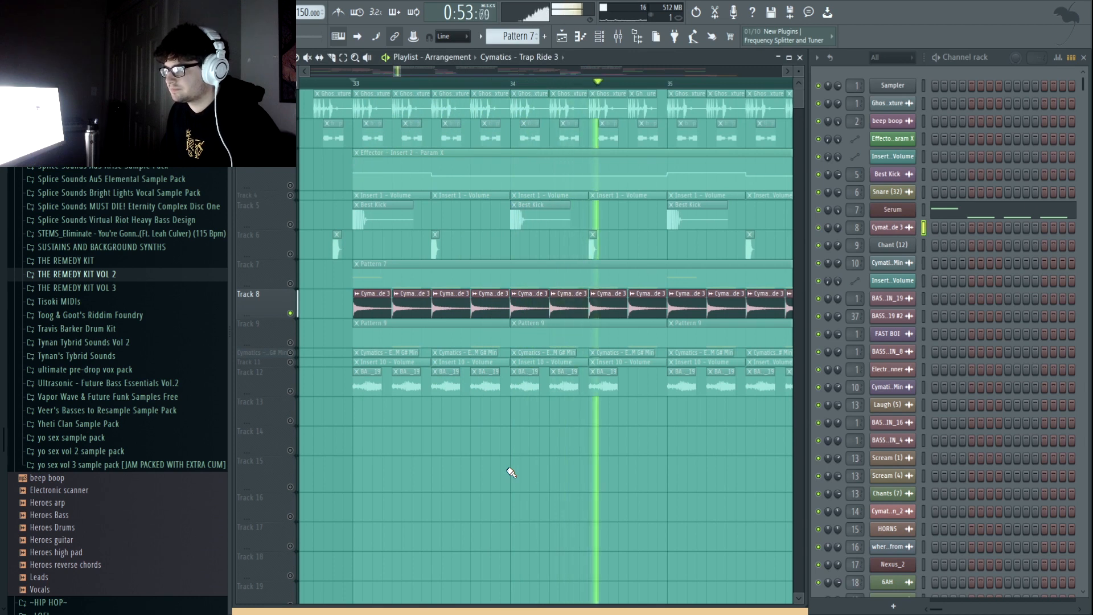
key("space")
- Solo Track 9 and play Pattern 9's Chant (12) part from bar 33
left_click(407, 340)
key("space")
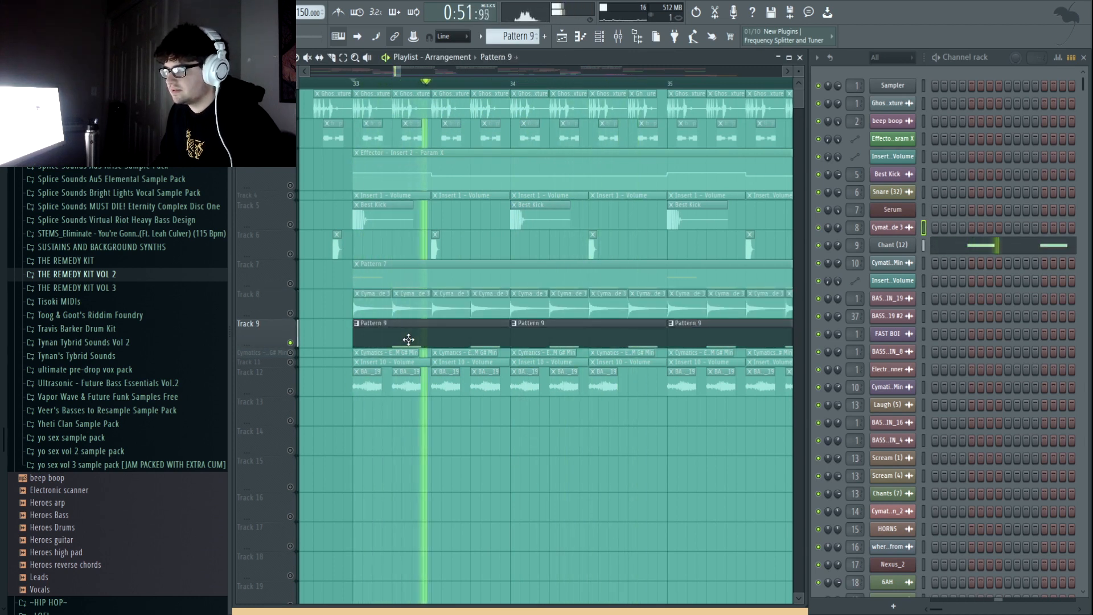
key("space")
key("space")
key("space")
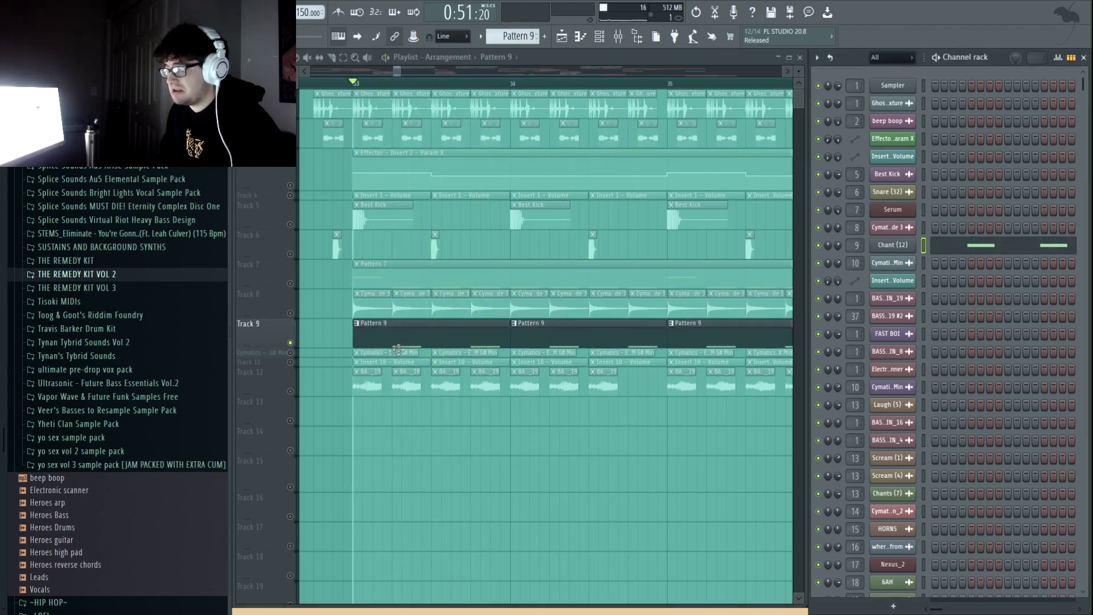
- Enable the Euphoria Vocal Chop 19 track and Track 11, enlarge the vocal track and play them with Pattern 9
left_click(290, 353)
left_click(290, 362)
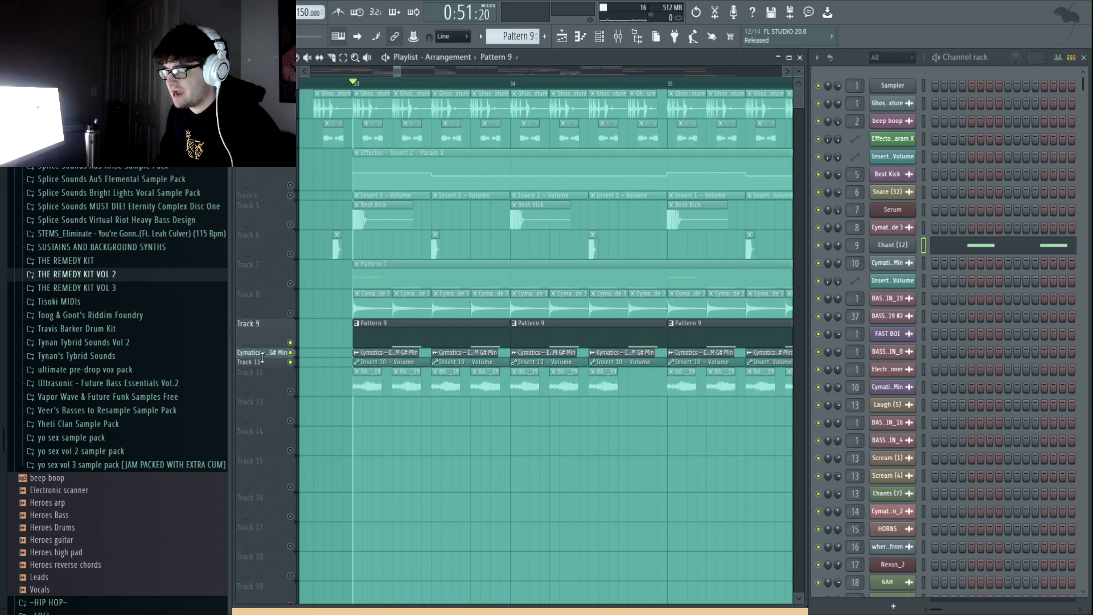
left_click_drag(263, 358, 268, 395)
left_click(379, 381)
key("space")
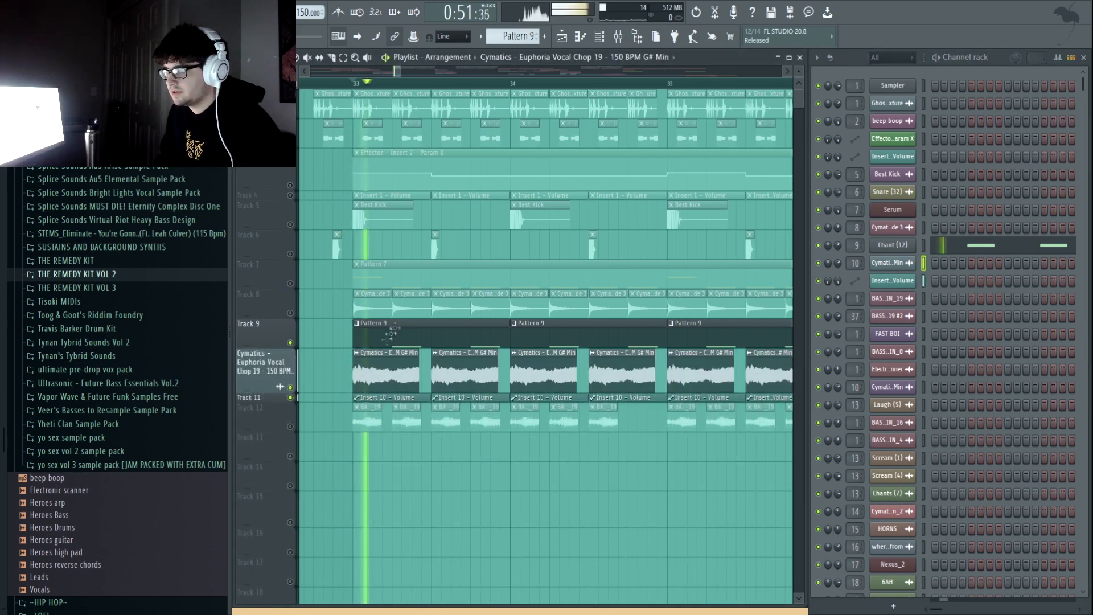
scroll(508, 257, "down", 3)
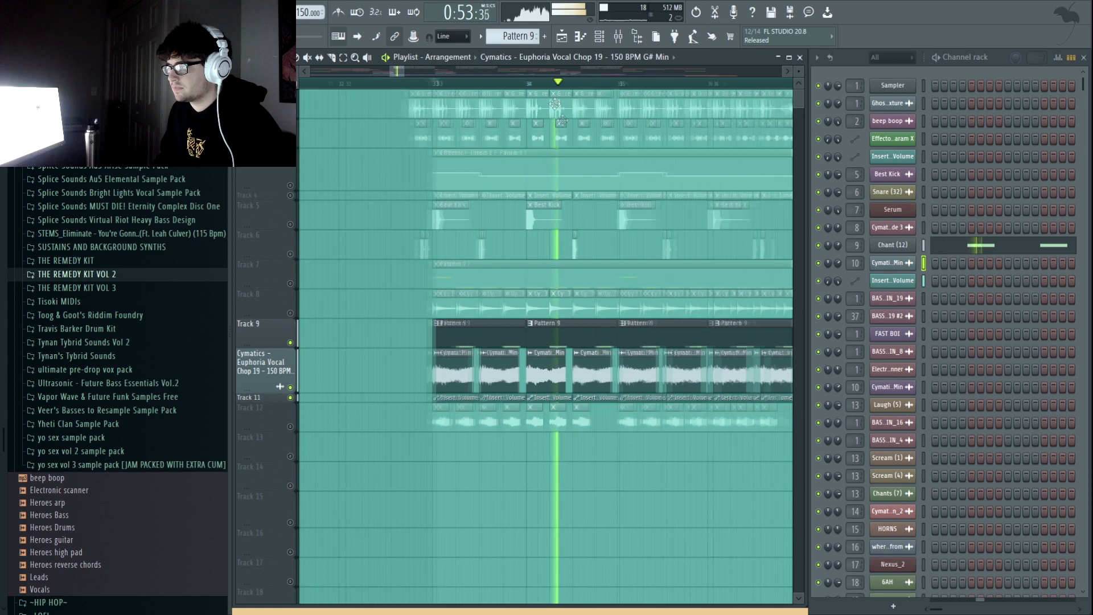
key("space")
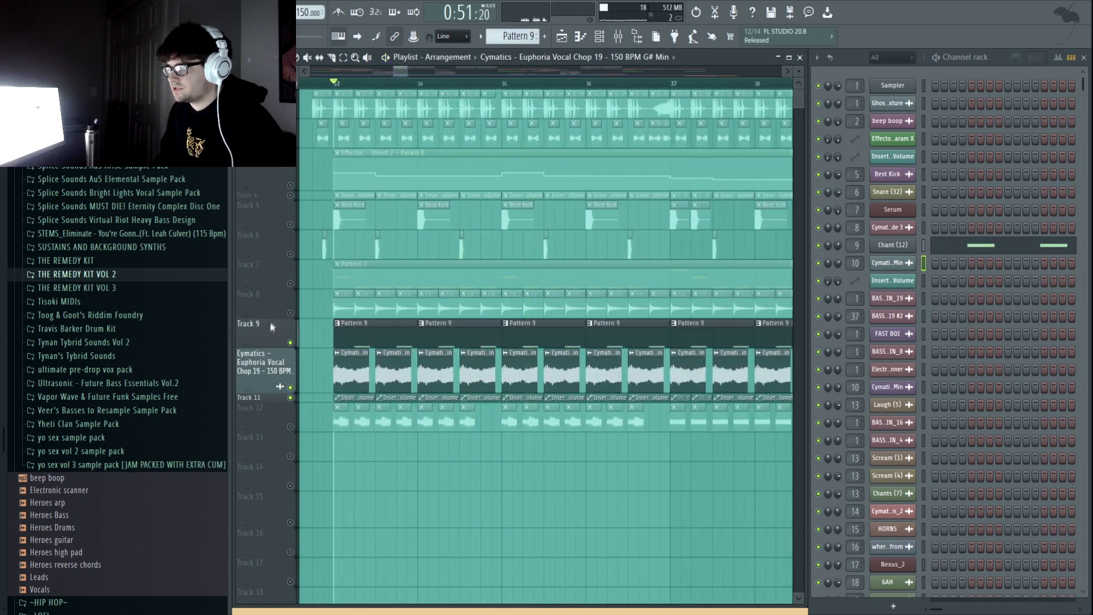
- Mute Track 9 and examine the Euphoria Vocal Chop 19 clips with Track 11's Insert 10 volume automation
scroll(430, 237, "down", 1)
scroll(377, 106, "up", 1)
scroll(344, 88, "up", 4)
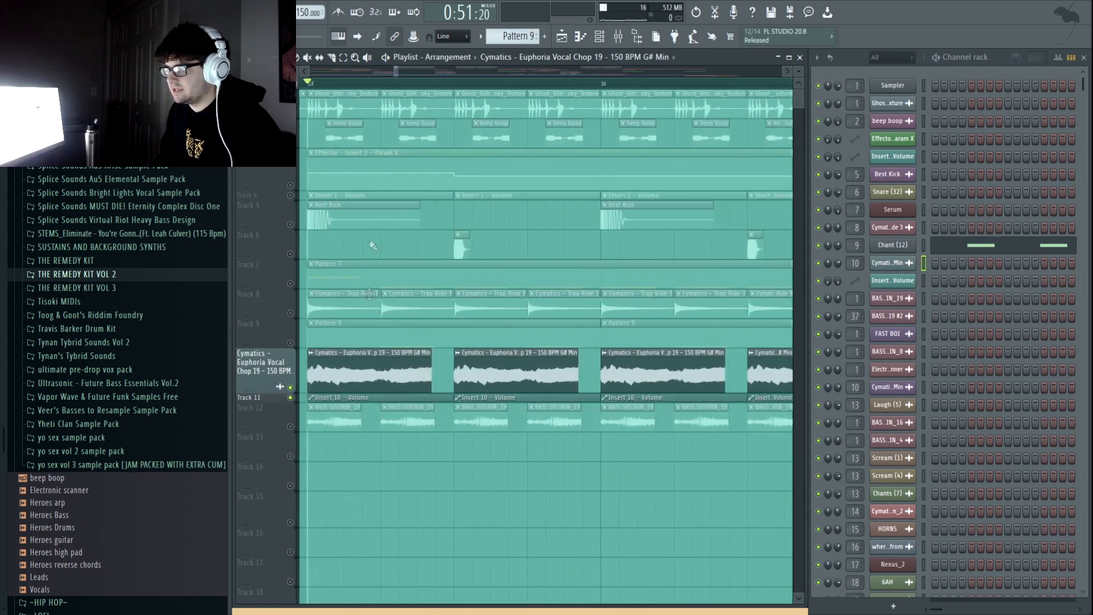
scroll(419, 88, "down", 4)
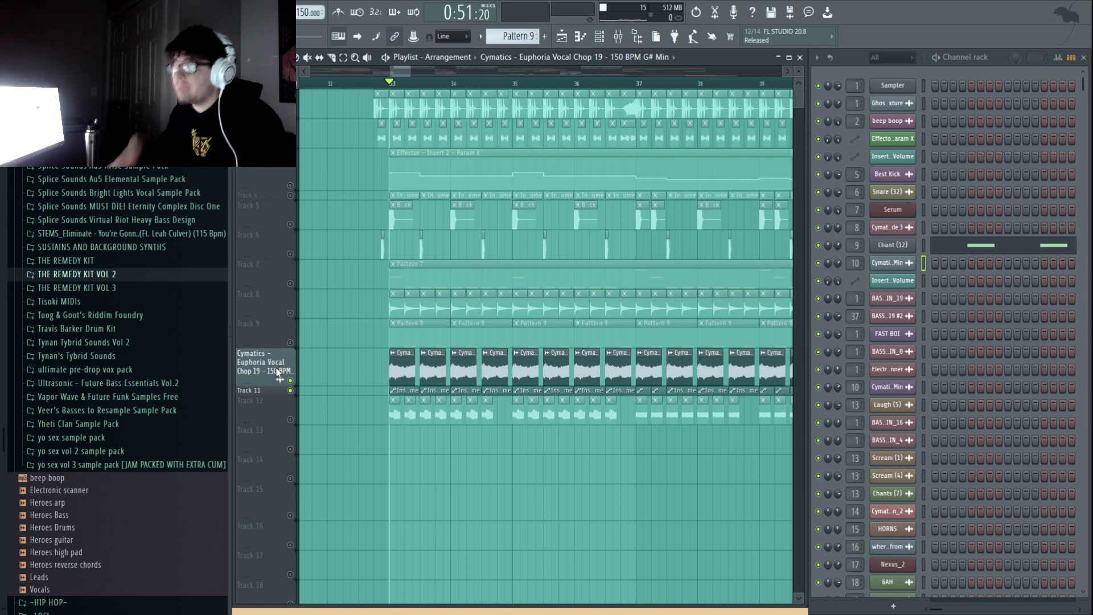
- Mute the vocal chop track, enable Track 12 and play its bass clips with Track 11's automation
left_click(290, 380)
left_click(290, 419)
key("space")
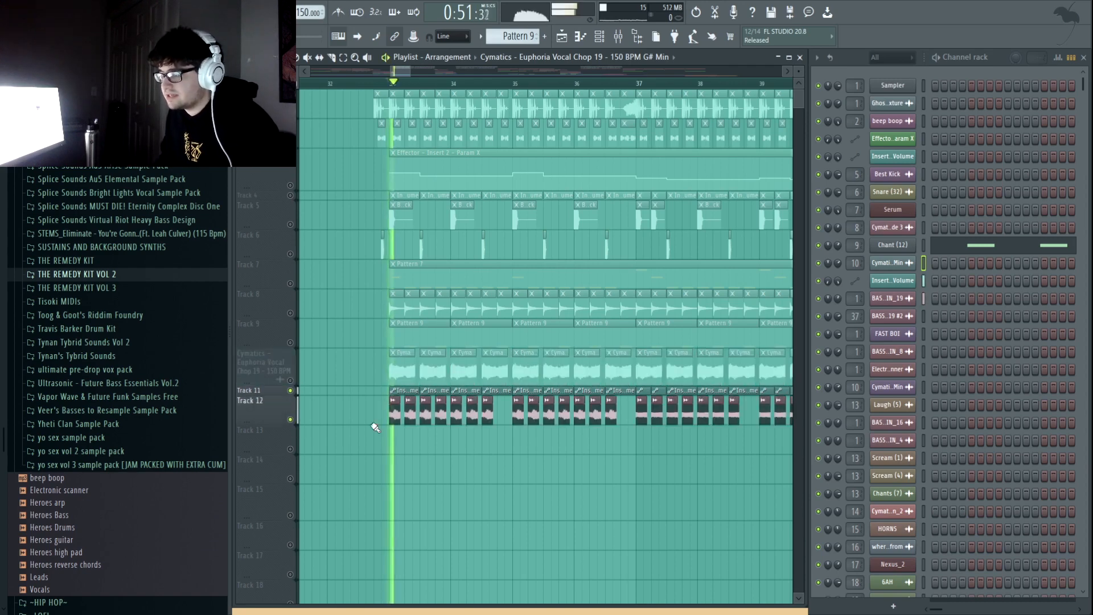
scroll(449, 86, "up", 4)
key("space")
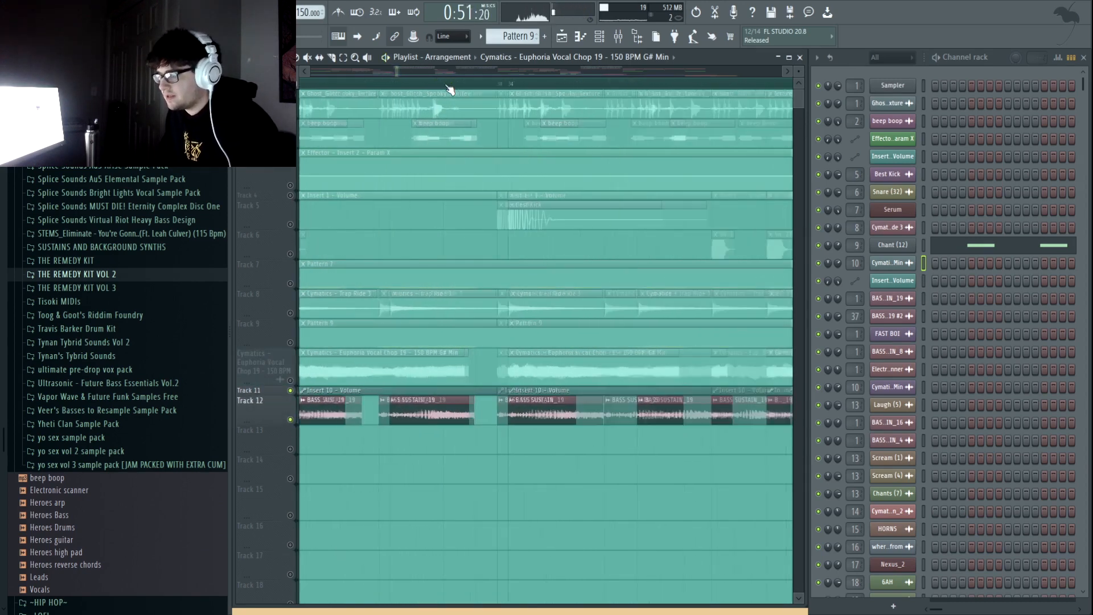
- Select a BASS SUSTAIN_19 clip on Track 12 and play the bass clips again from bar 33
scroll(449, 85, "down", 2)
left_click_drag(557, 289, 611, 308)
scroll(385, 90, "up", 3)
left_click_drag(417, 124, 451, 165)
left_click(405, 401)
scroll(401, 86, "up", 2)
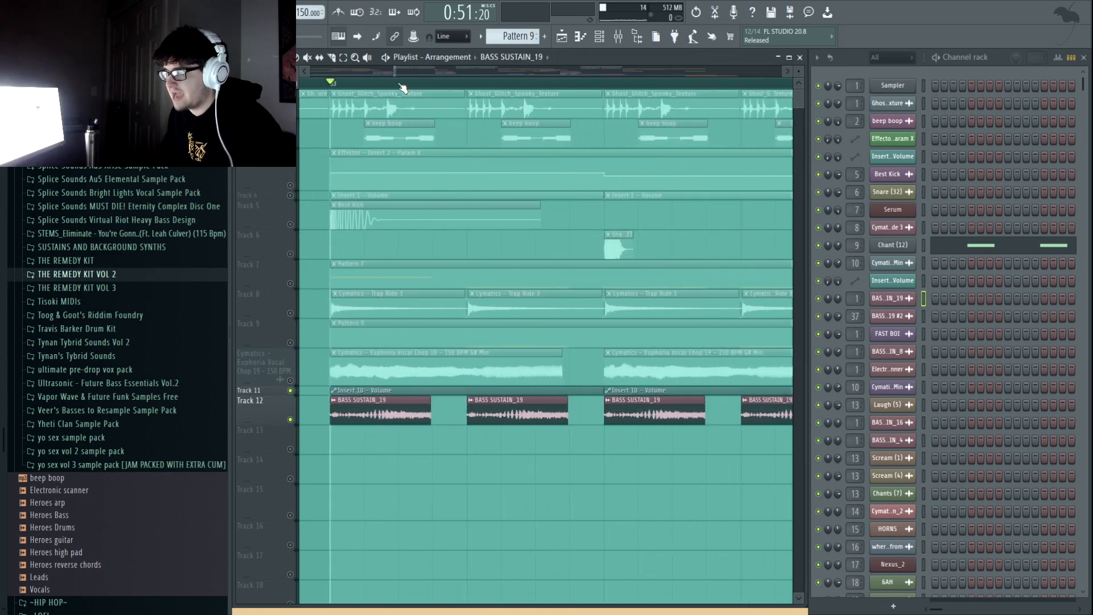
key("space")
scroll(401, 86, "down", 1)
scroll(402, 86, "down", 3)
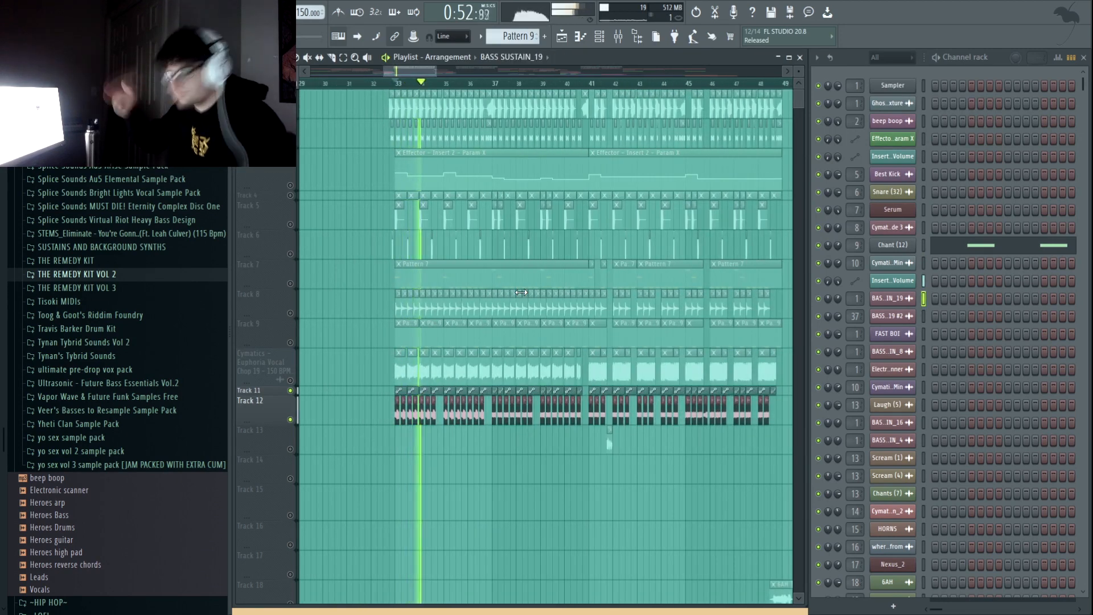
key("space")
- Move the playback position to bar 37 and play Track 12's next group of bass clips
scroll(505, 89, "up", 2)
left_click(493, 85)
scroll(494, 87, "up", 1)
left_click_drag(555, 165, 517, 178)
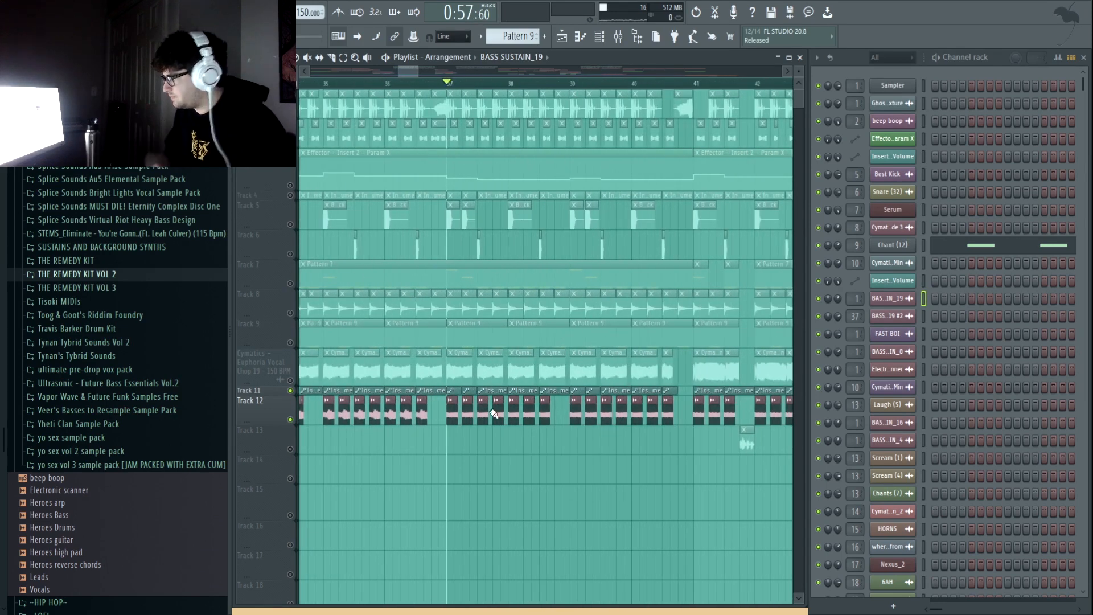
key("space")
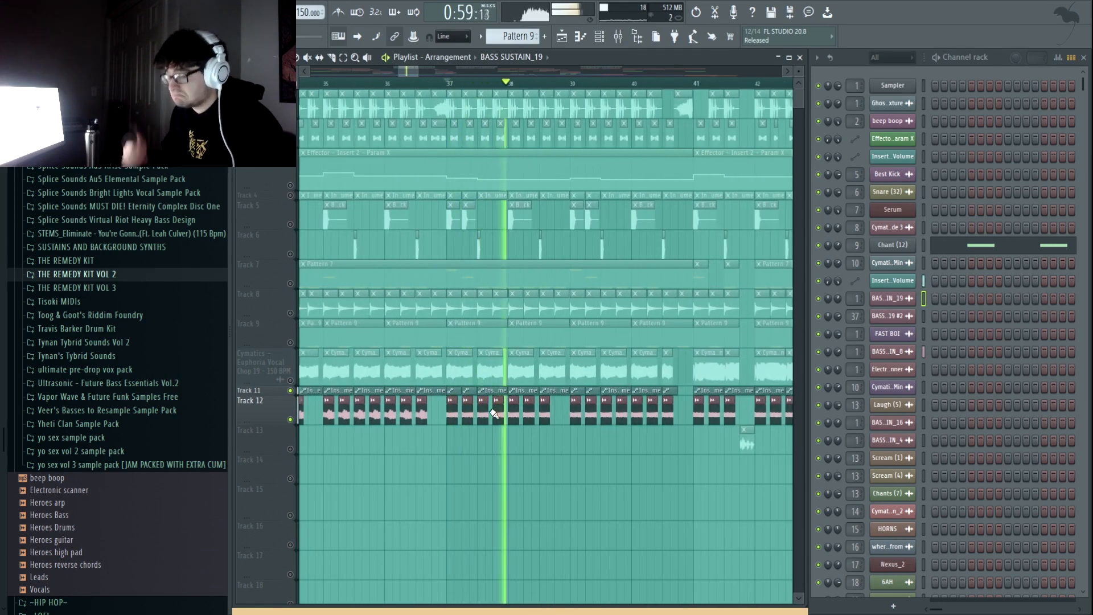
key("space")
scroll(519, 85, "down", 3)
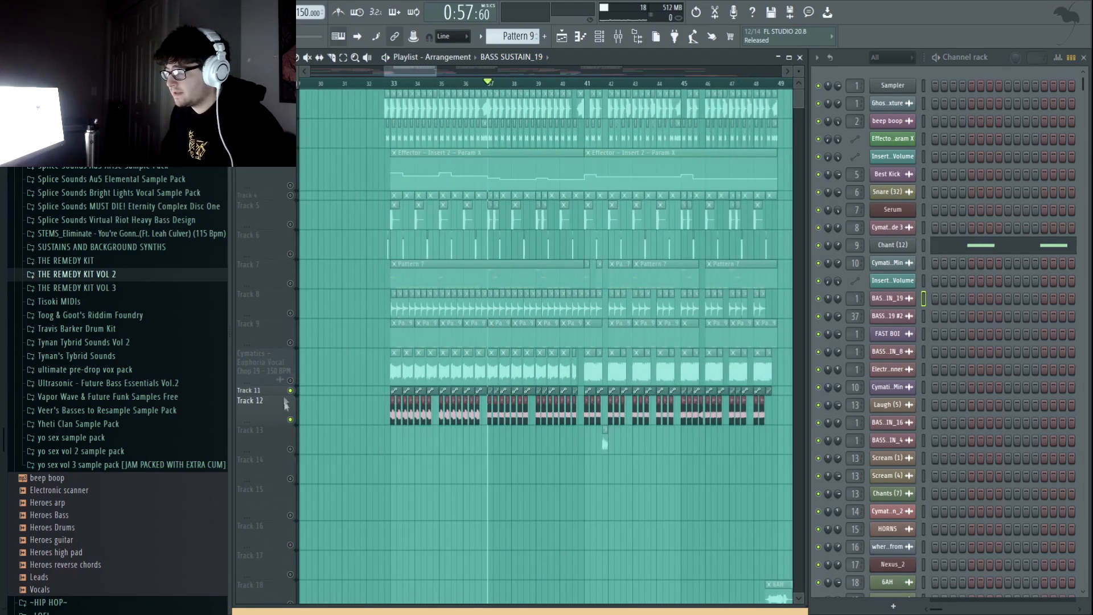
- Unmute all tracks and play the full drop from bar 33
right_click(290, 381)
right_click(291, 381)
left_click(391, 83)
key("space")
scroll(524, 442, "down", 8)
scroll(527, 442, "up", 5)
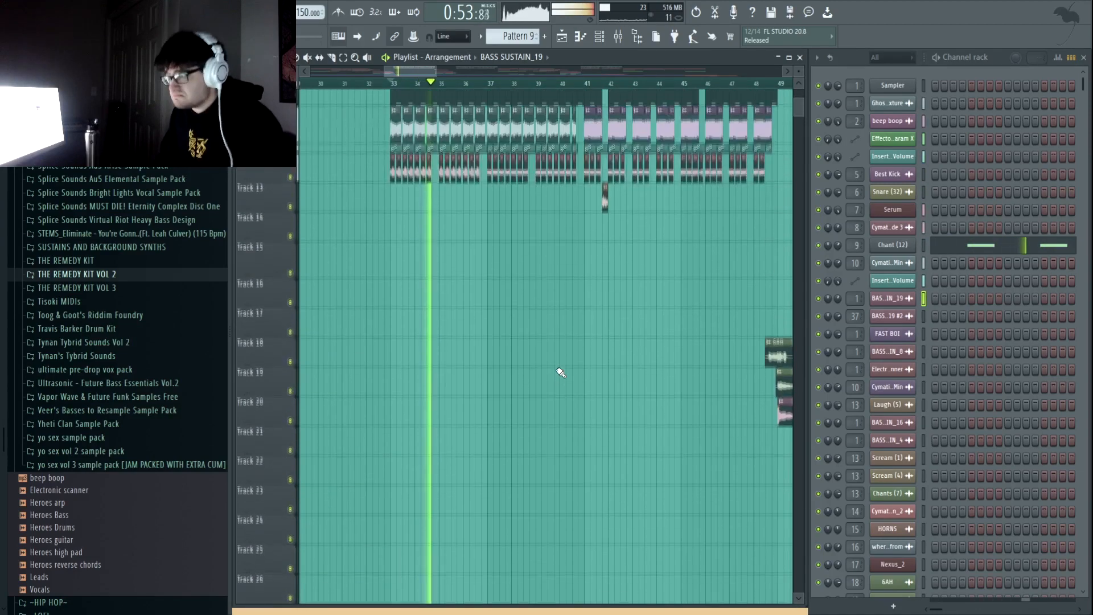
scroll(558, 399, "up", 8)
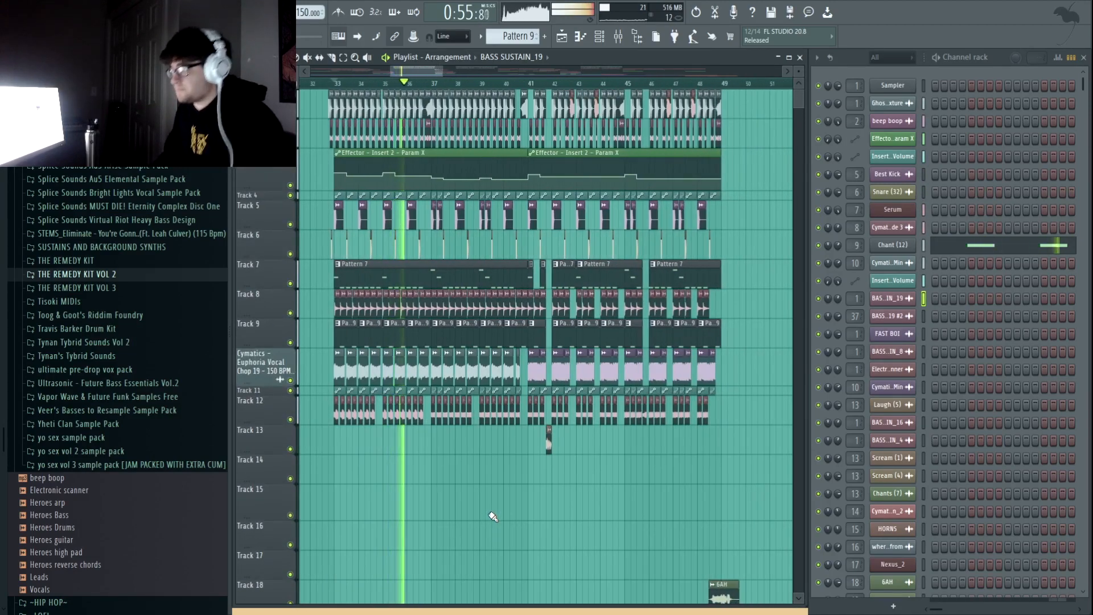
key("space")
- Select the Euphoria Vocal Chop 23 clip at bar 41 and play the soloed vocal chop track with Track 11's automation
scroll(533, 93, "up", 4)
left_click(527, 83)
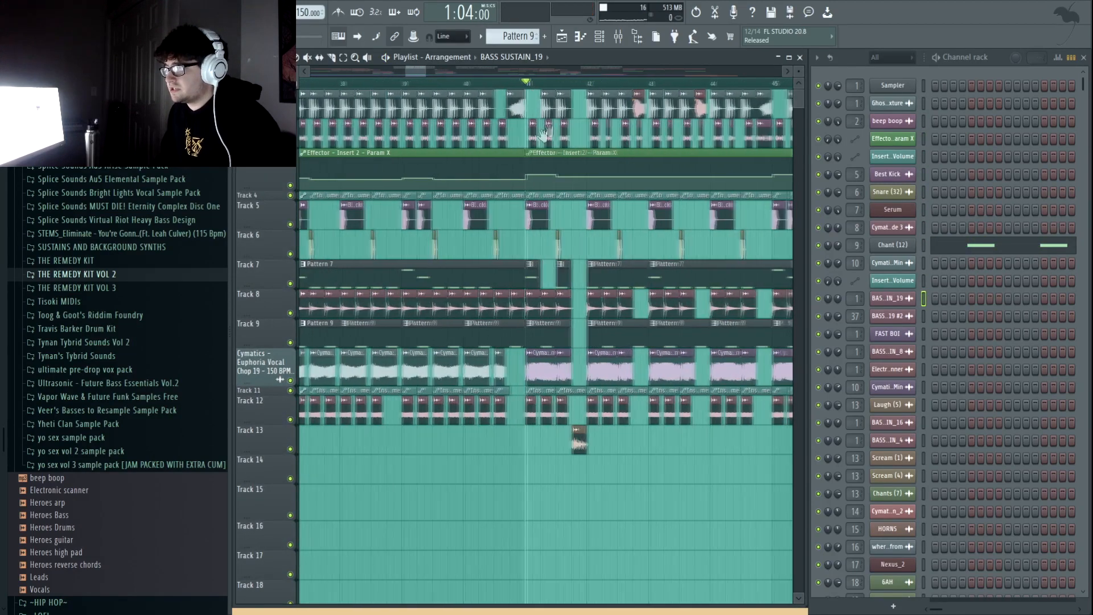
scroll(544, 133, "up", 6)
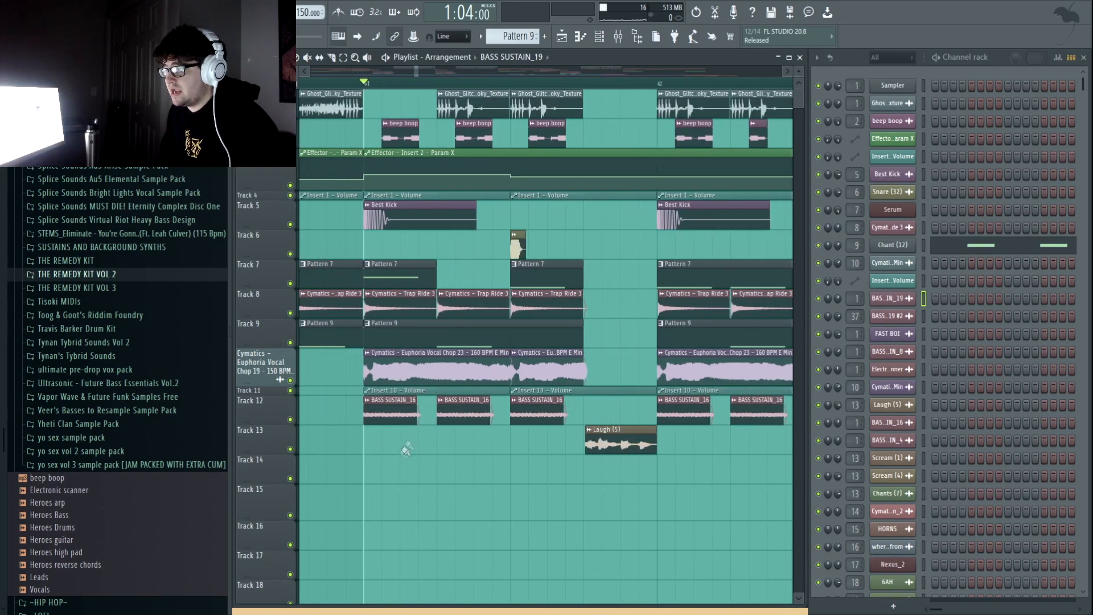
left_click(485, 362)
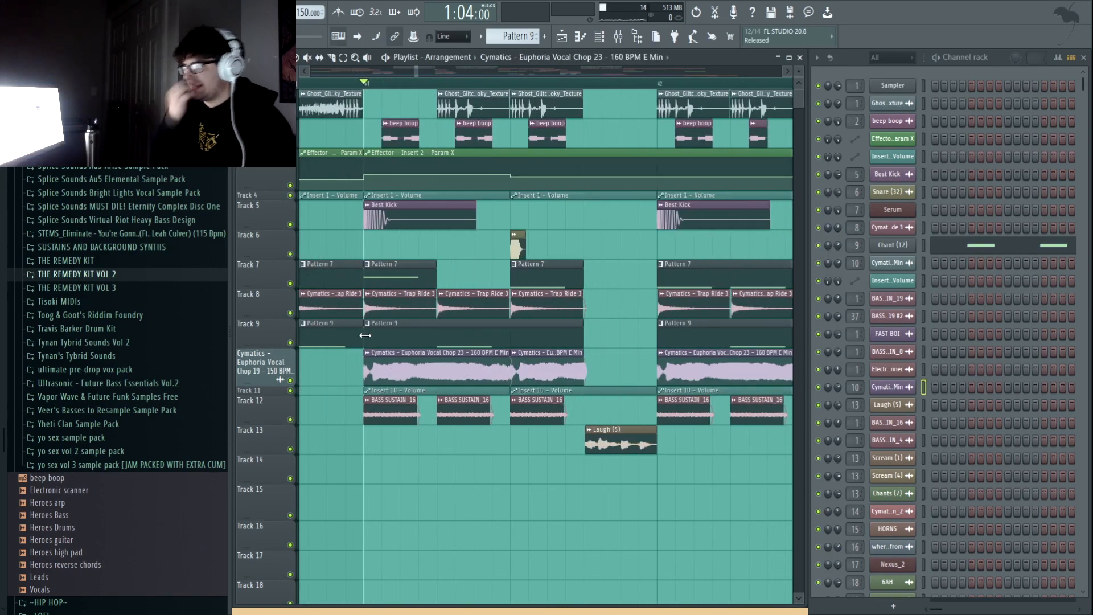
key("space")
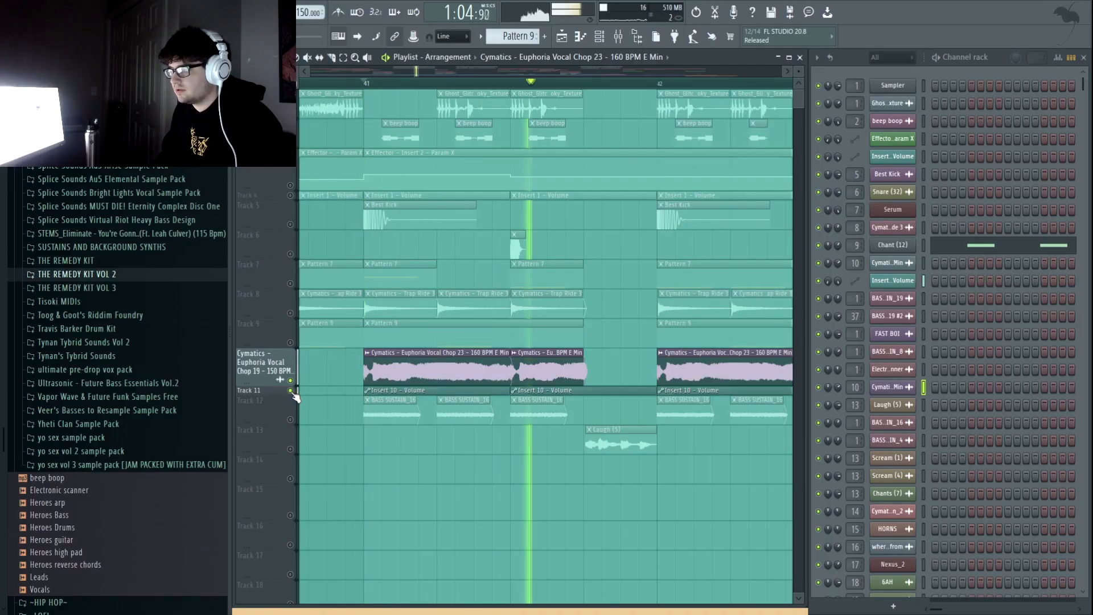
- Move the playback position to the Laugh (5) clip between bars 41 and 42 and play the full drop from there
scroll(517, 244, "down", 5)
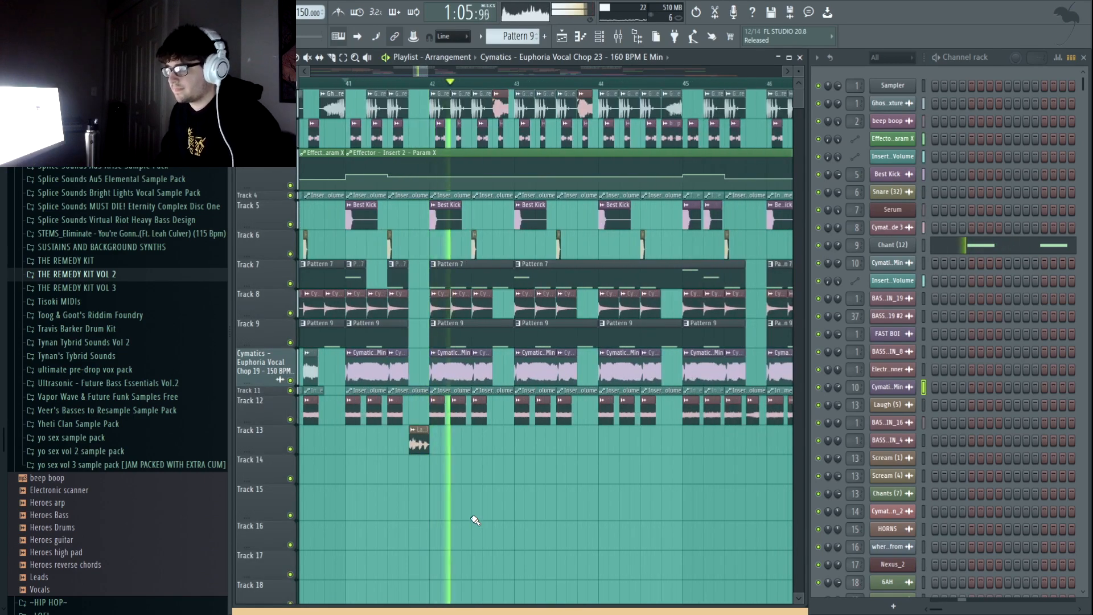
left_click(416, 84)
scroll(416, 84, "down", 2)
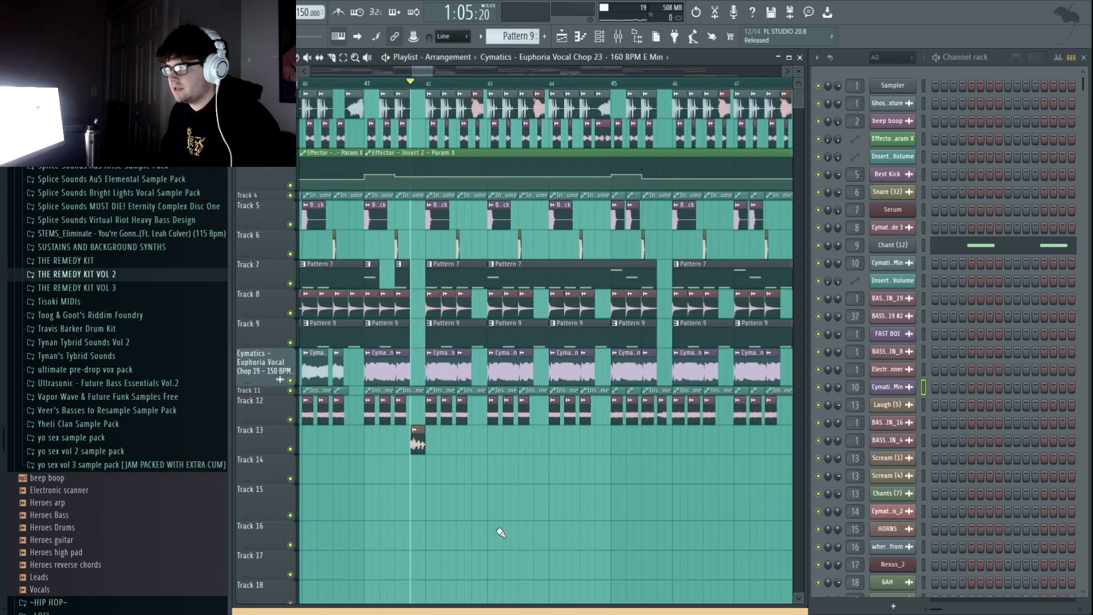
left_click_drag(668, 365, 628, 509)
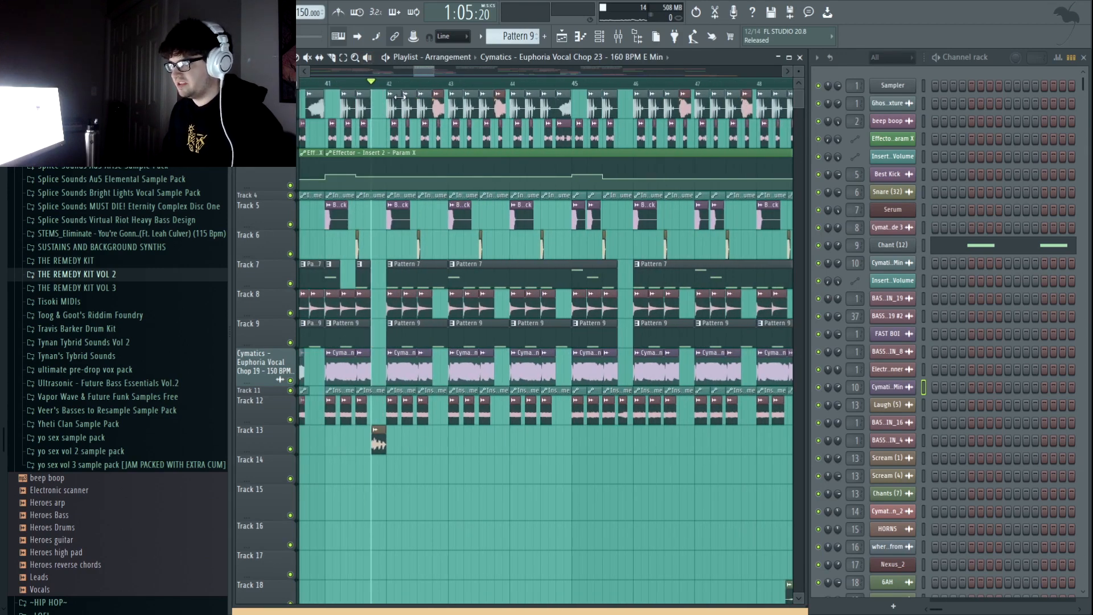
scroll(444, 90, "up", 4)
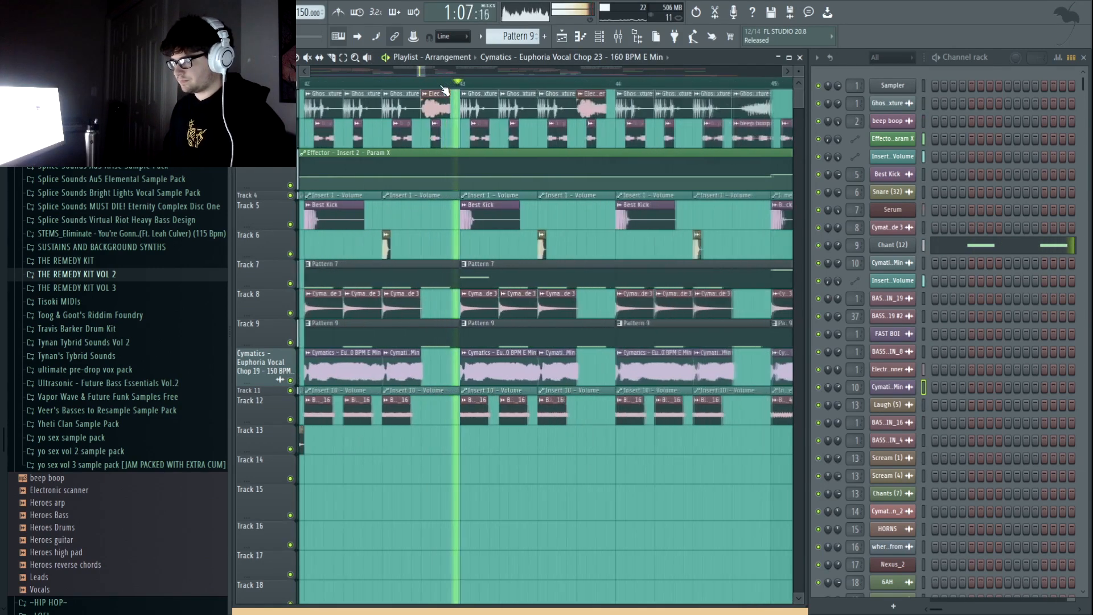
scroll(444, 90, "up", 2)
key("space")
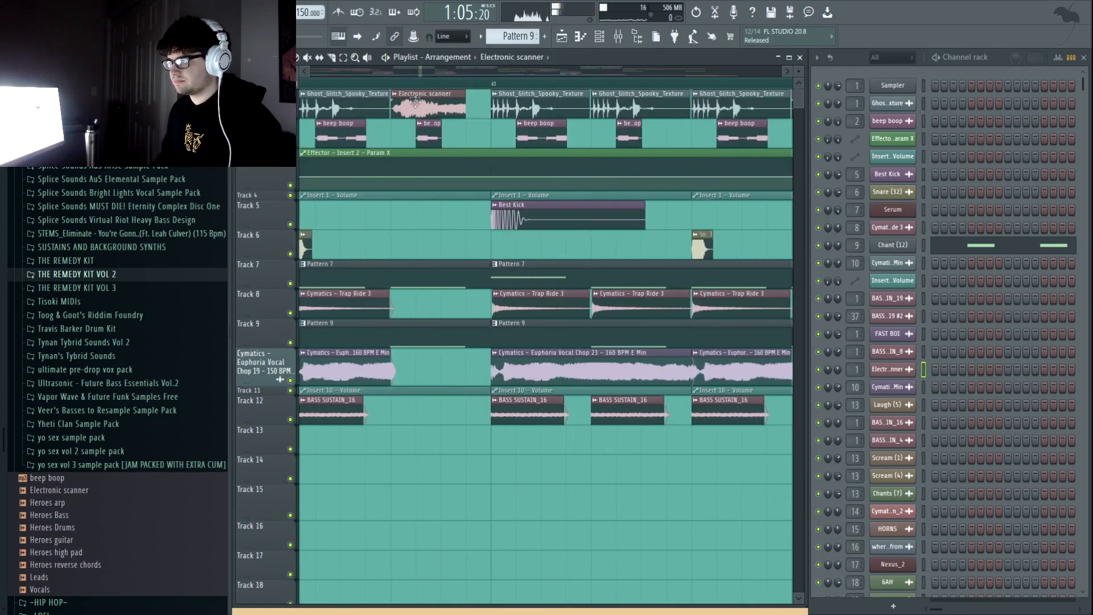
- Place the playback position on the Electronic scanner clip before bar 43 and inspect its sample settings and Insert 1 effects
left_click(394, 84)
double_click(395, 100)
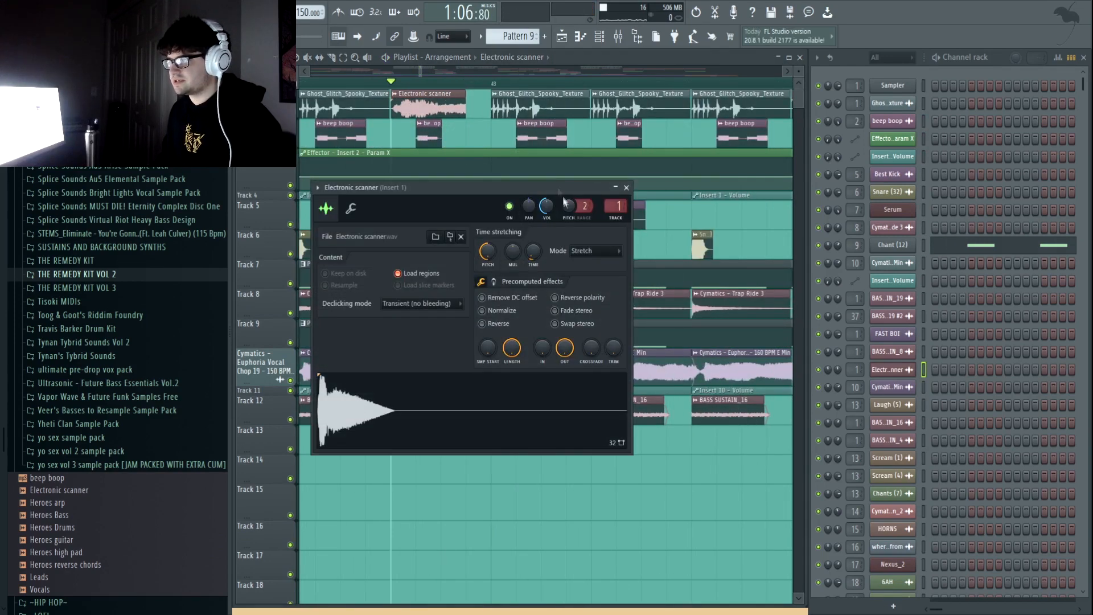
key("F9")
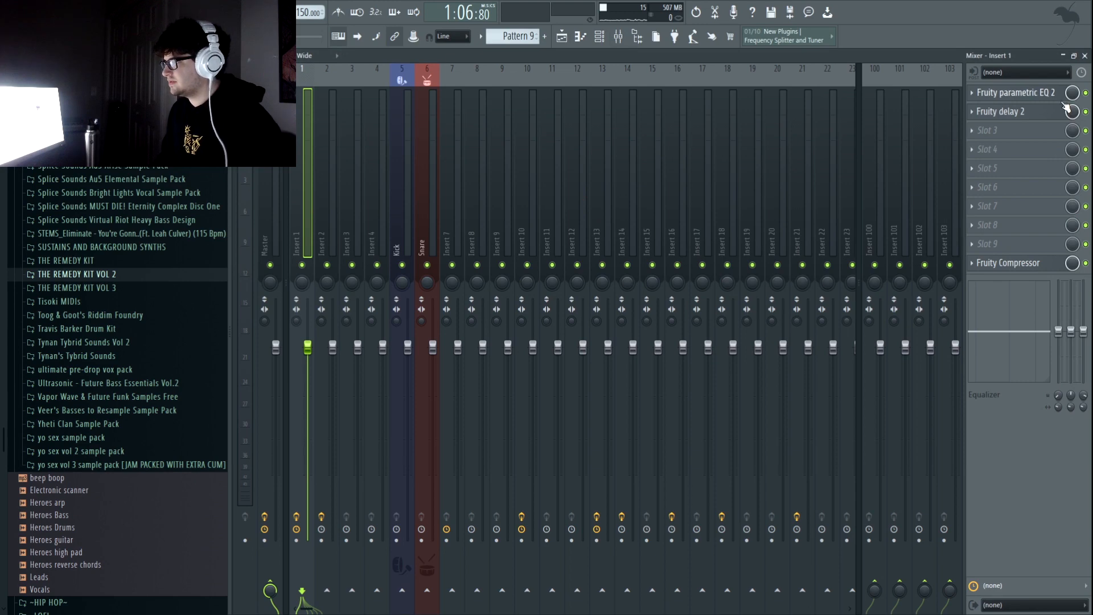
left_click(1084, 56)
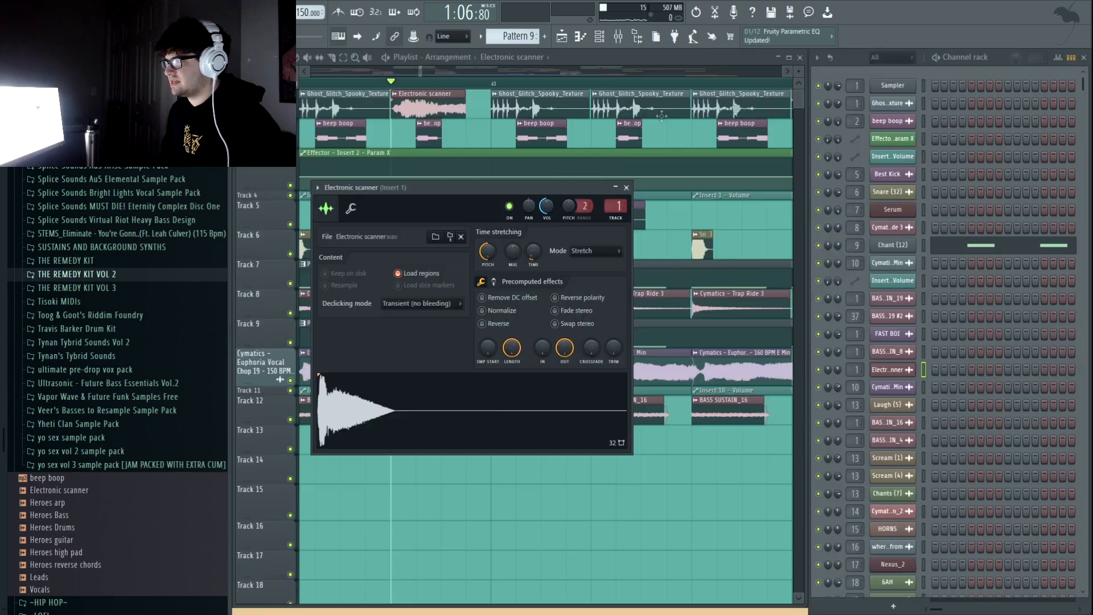
left_click(626, 188)
- Play the Electronic scanner clip with Tracks 2, 7 and 9 muted, and re-enable those tracks
left_click(290, 142)
key("space")
left_click(290, 284)
left_click(292, 342)
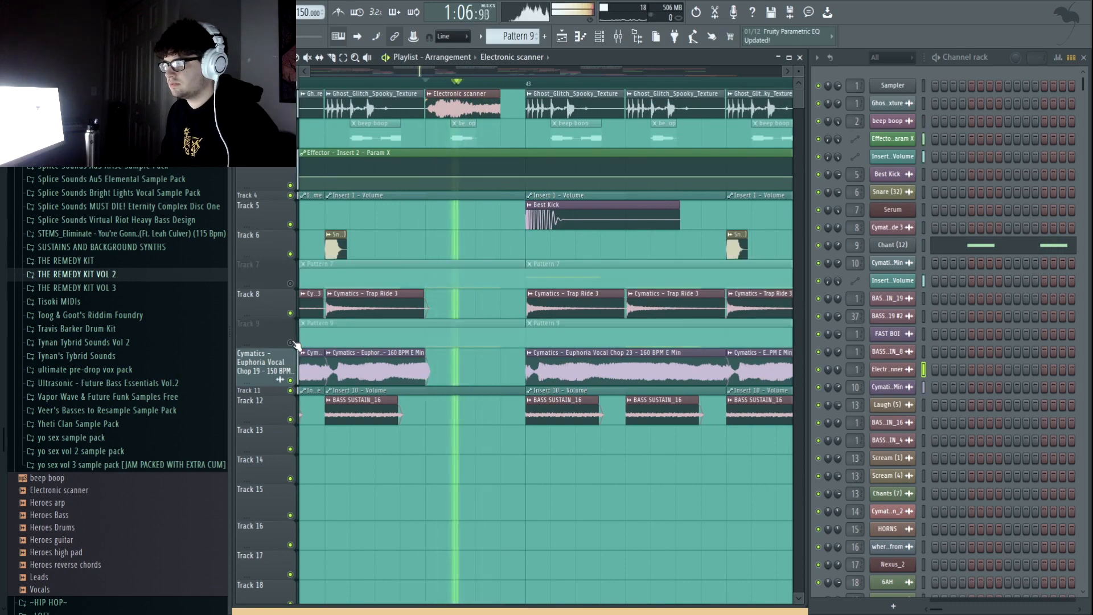
key("space")
left_click(291, 342)
left_click(291, 284)
left_click(290, 143)
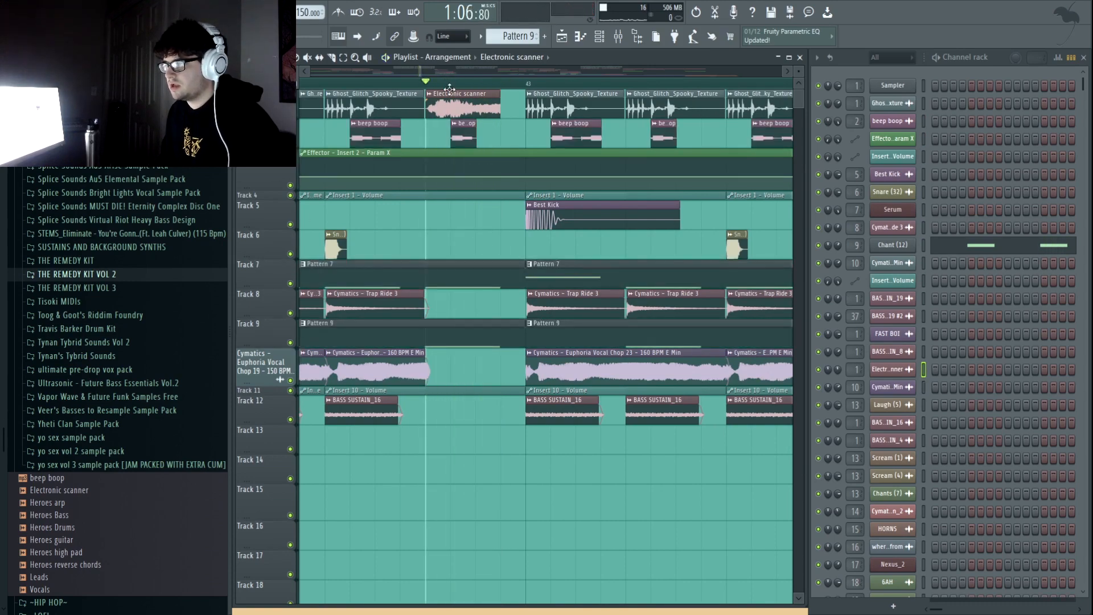
- Place the playback position on the last Ghost_Glitch_Spooky_Texture clip before bar 45 and solo its track
scroll(450, 88, "down", 3)
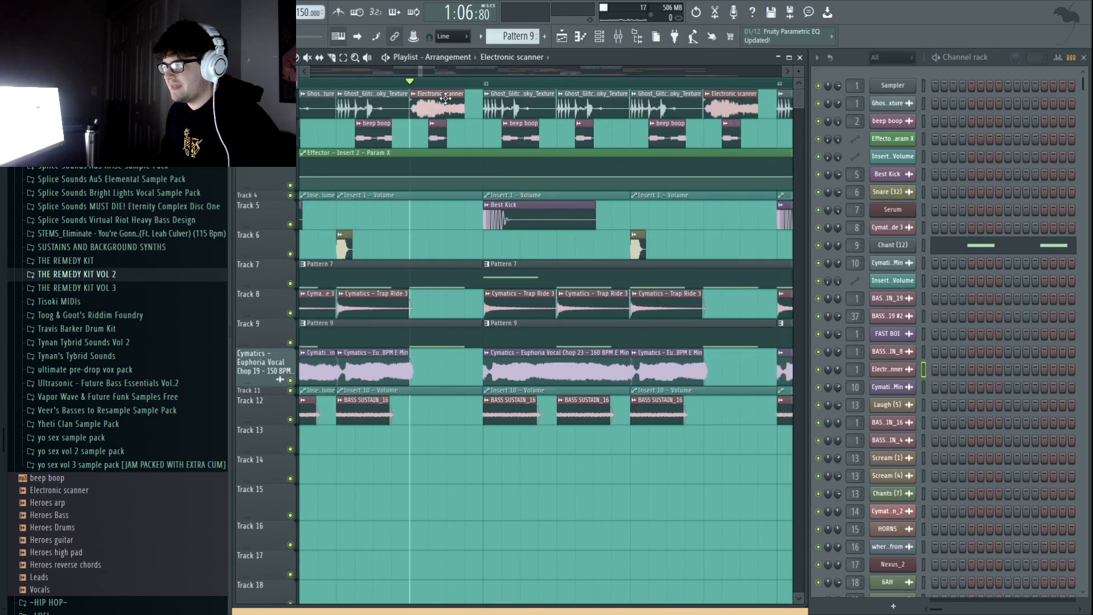
scroll(444, 159, "right", 2)
scroll(518, 159, "down", 5)
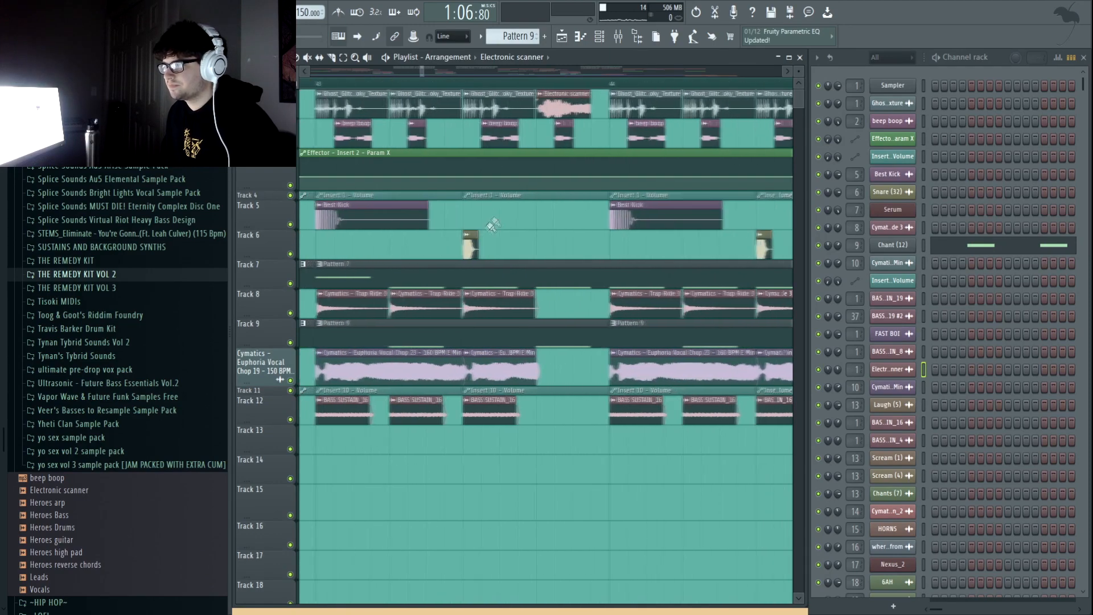
left_click(566, 98)
scroll(547, 106, "up", 4)
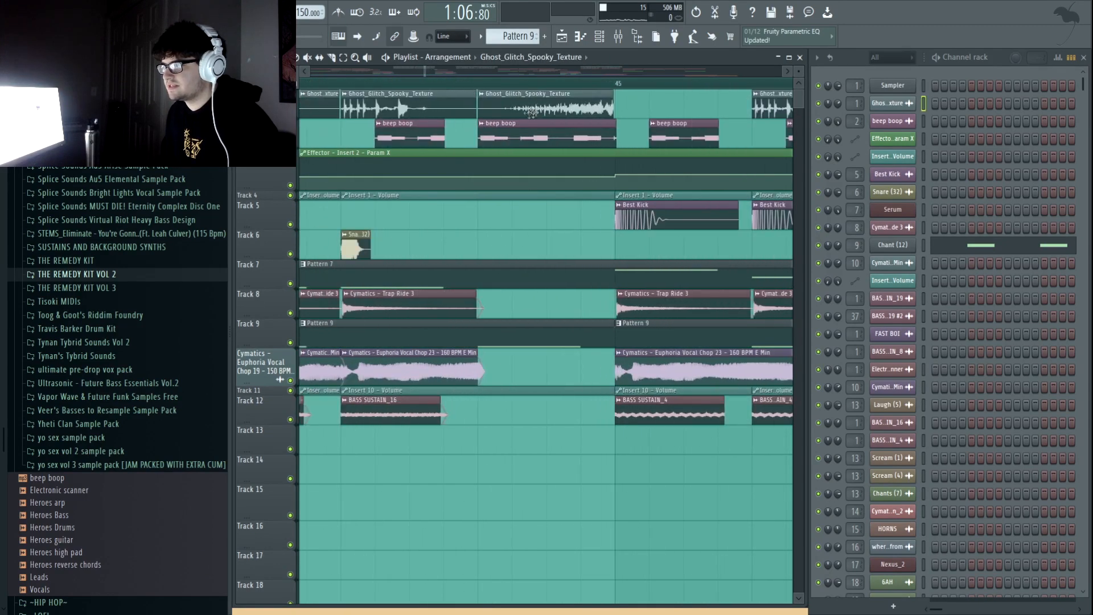
left_click(346, 84)
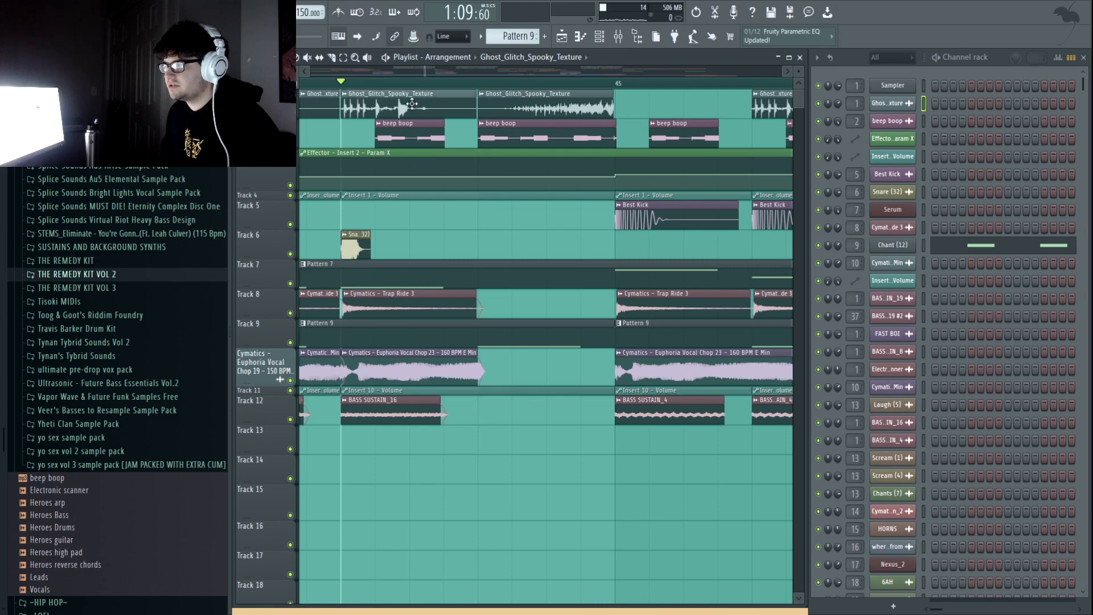
left_click(479, 84)
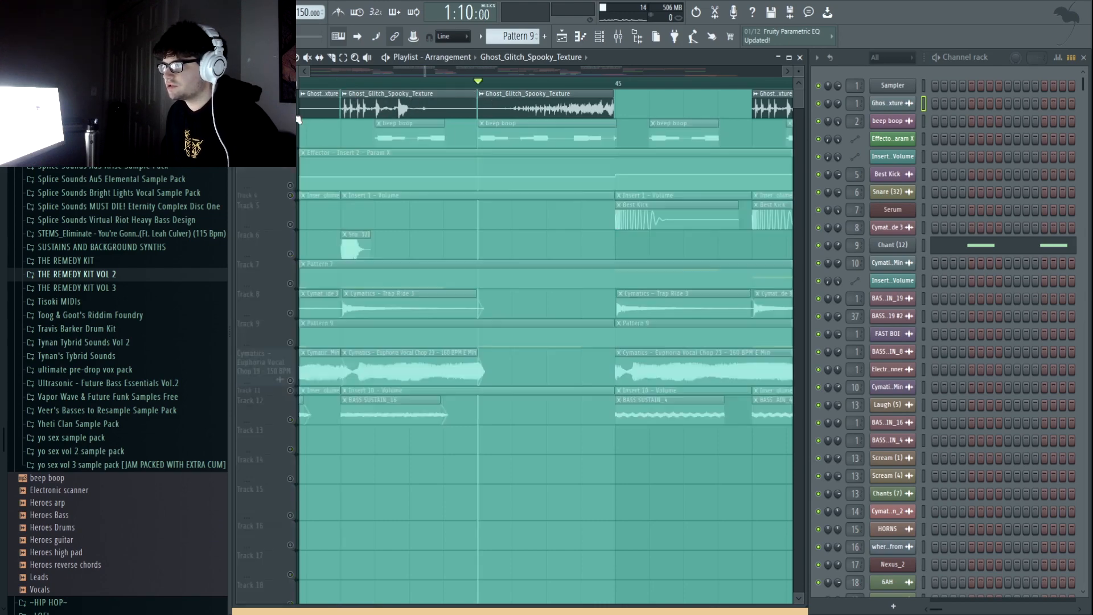
- Examine the remaining clips and lower tracks through the end of the first drop
scroll(525, 93, "down", 5)
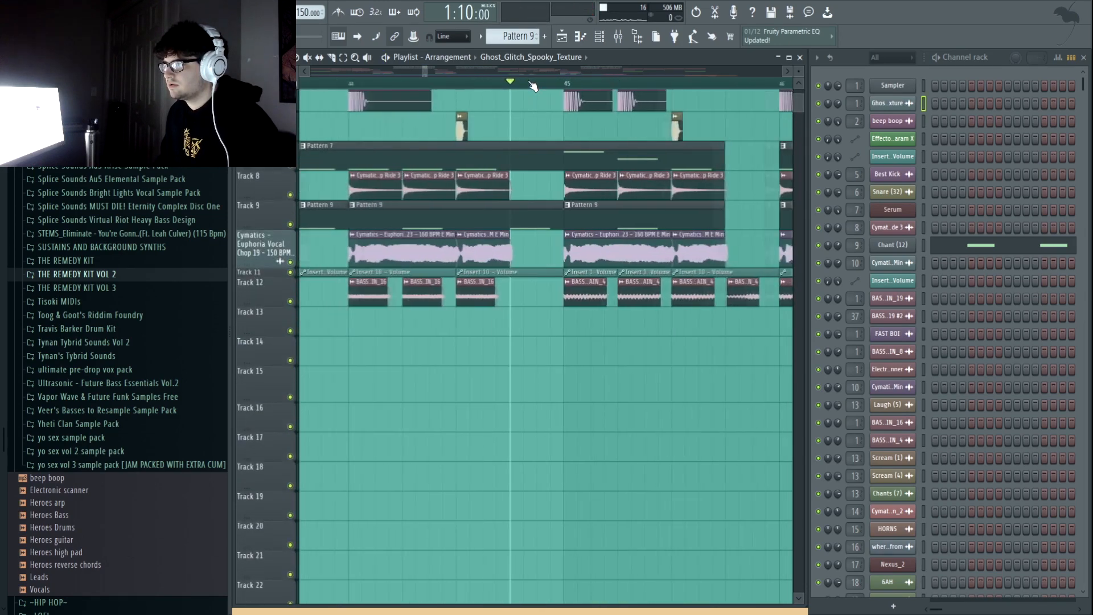
scroll(608, 491, "right", 2)
scroll(502, 86, "down", 12)
scroll(566, 224, "up", 8)
scroll(553, 347, "down", 8)
scroll(546, 260, "up", 6)
scroll(532, 309, "up", 12)
scroll(588, 87, "up", 5)
- Move the playback position to bar 57, select the Scream (1) clip on Track 13 and play the second drop
left_click(585, 83)
left_click_drag(652, 484, 540, 526)
scroll(473, 496, "up", 4)
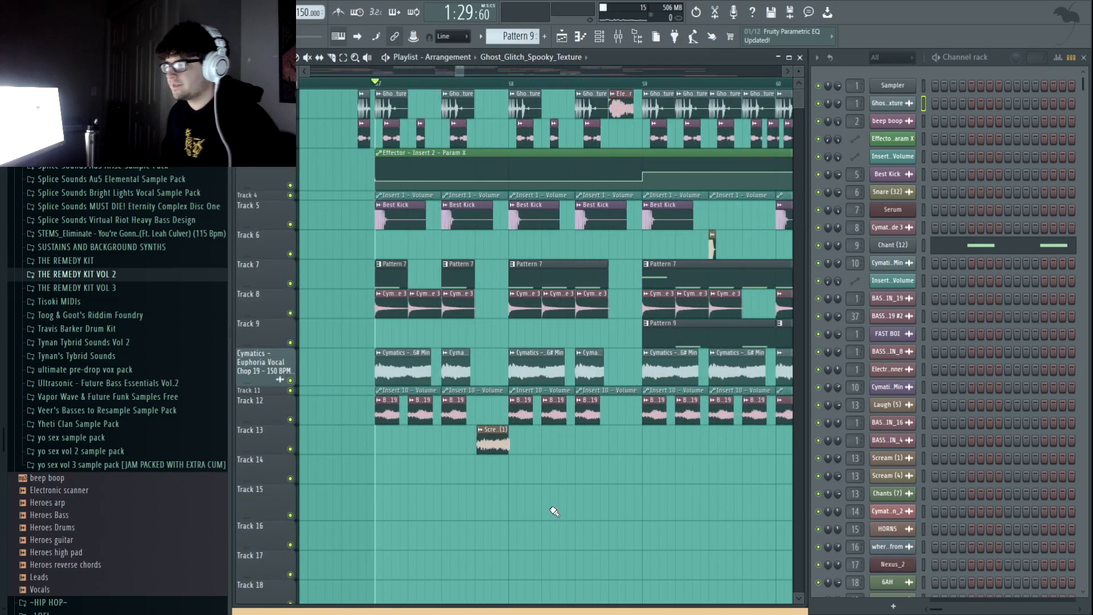
left_click(464, 219)
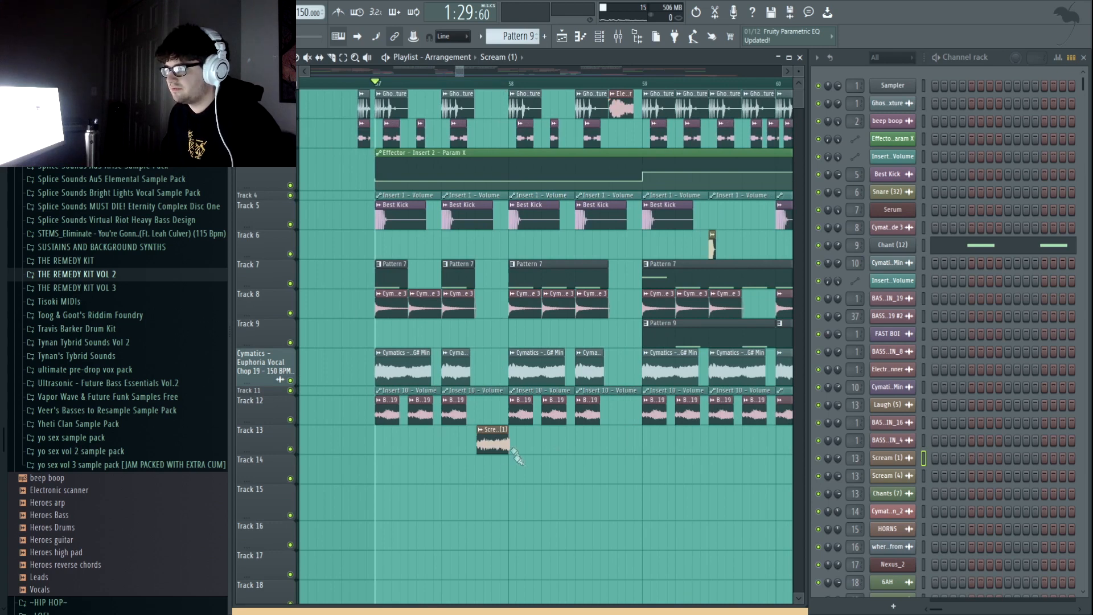
key("space")
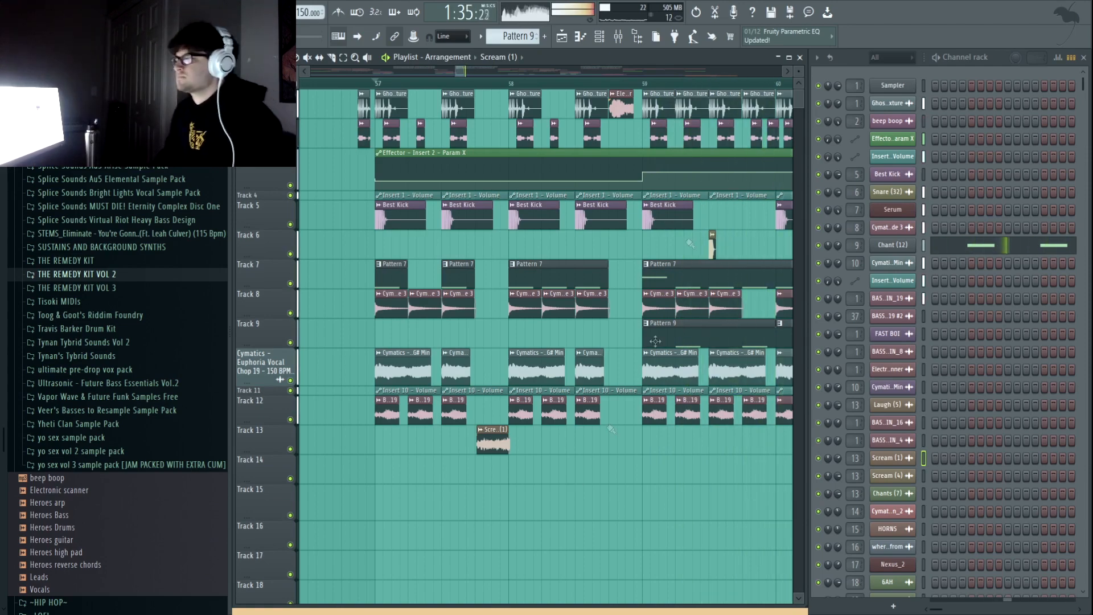
key("space")
- Play the soloed beep boop clips from bar 59 and enable the Effector automation track during playback
key("space")
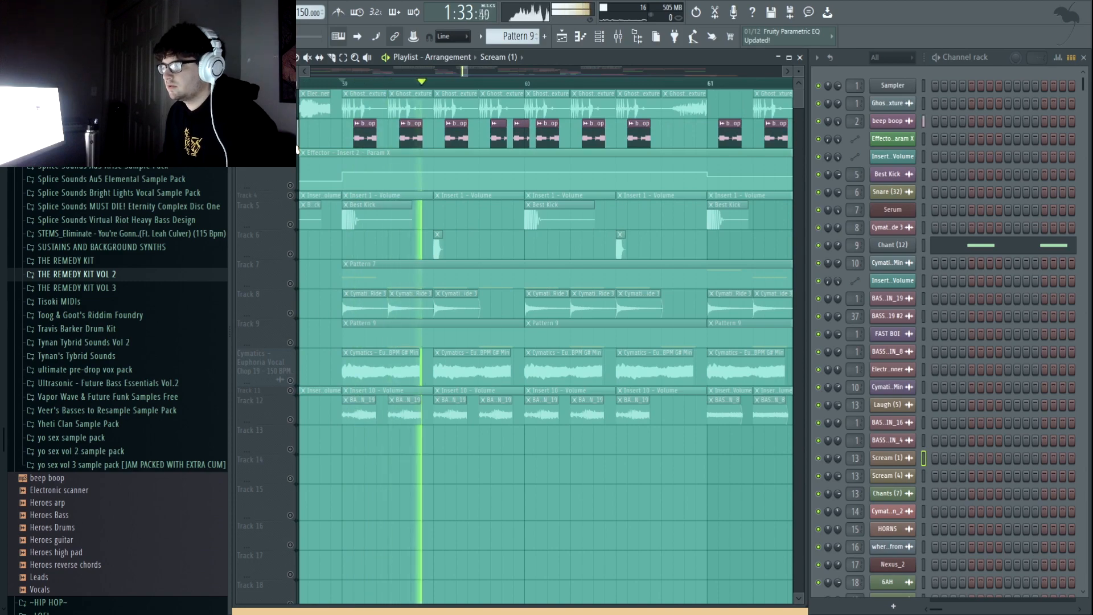
left_click(291, 186)
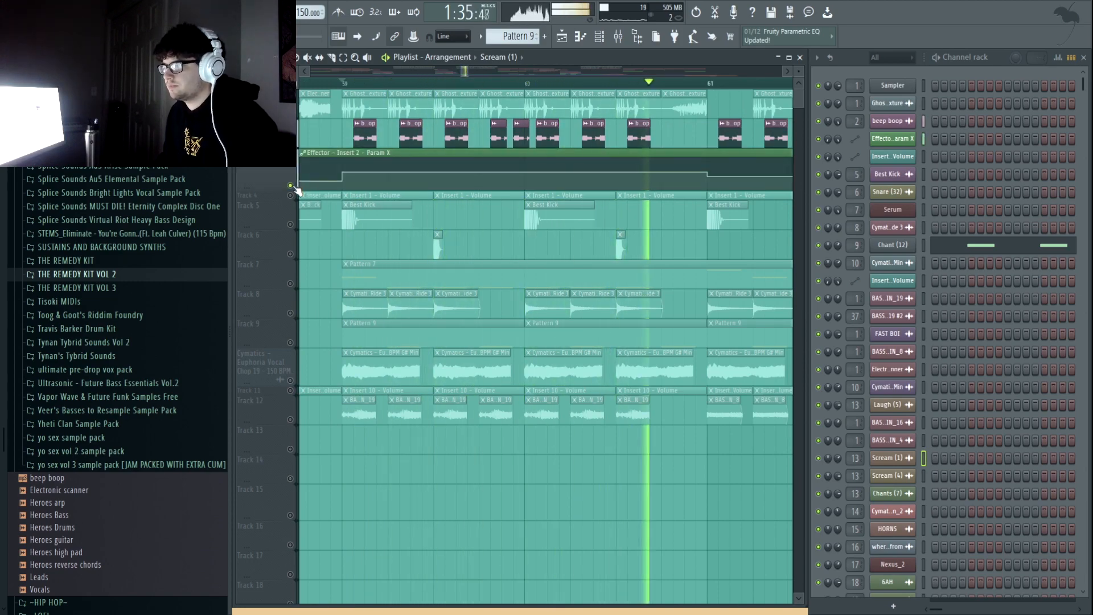
key("space")
- Compare the first and second drops' arrangement and Effector automation, and move the playback position to bar 72
scroll(498, 85, "down", 4)
scroll(498, 86, "down", 4)
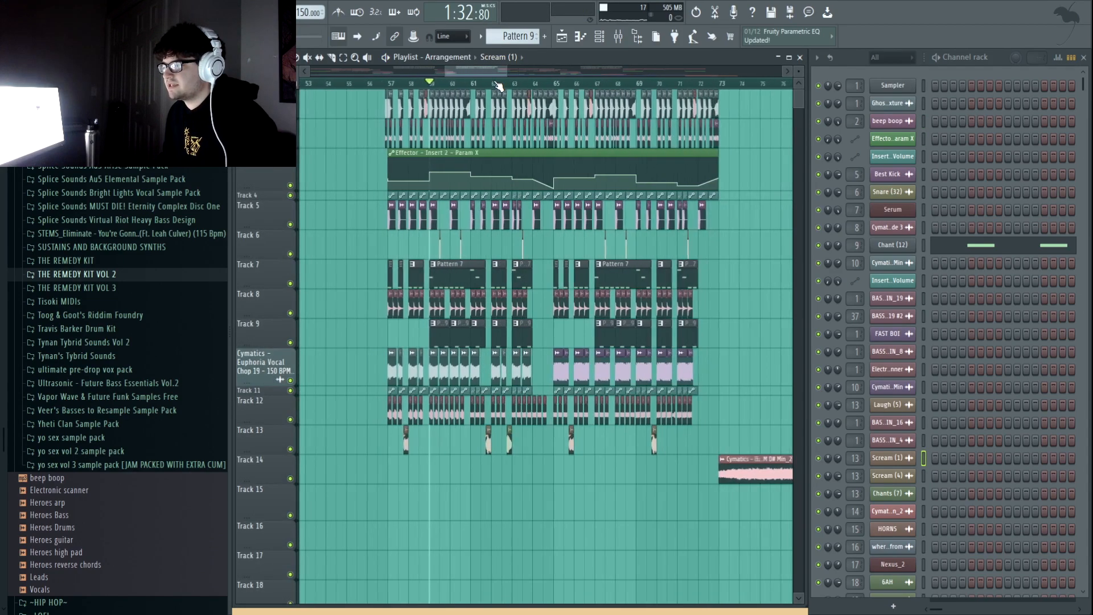
scroll(560, 87, "down", 3)
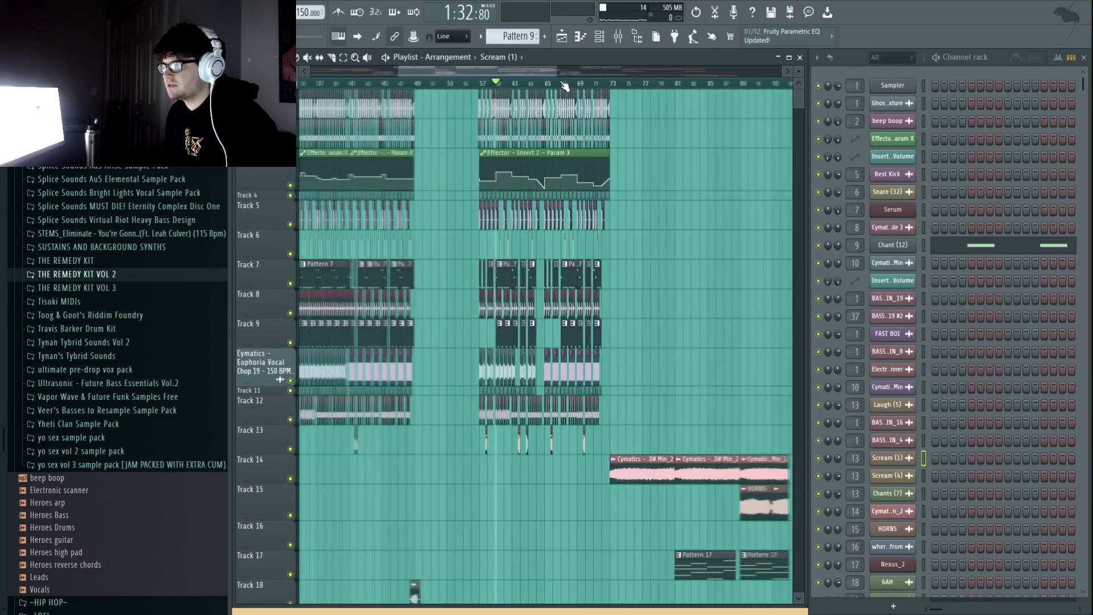
scroll(560, 86, "up", 3)
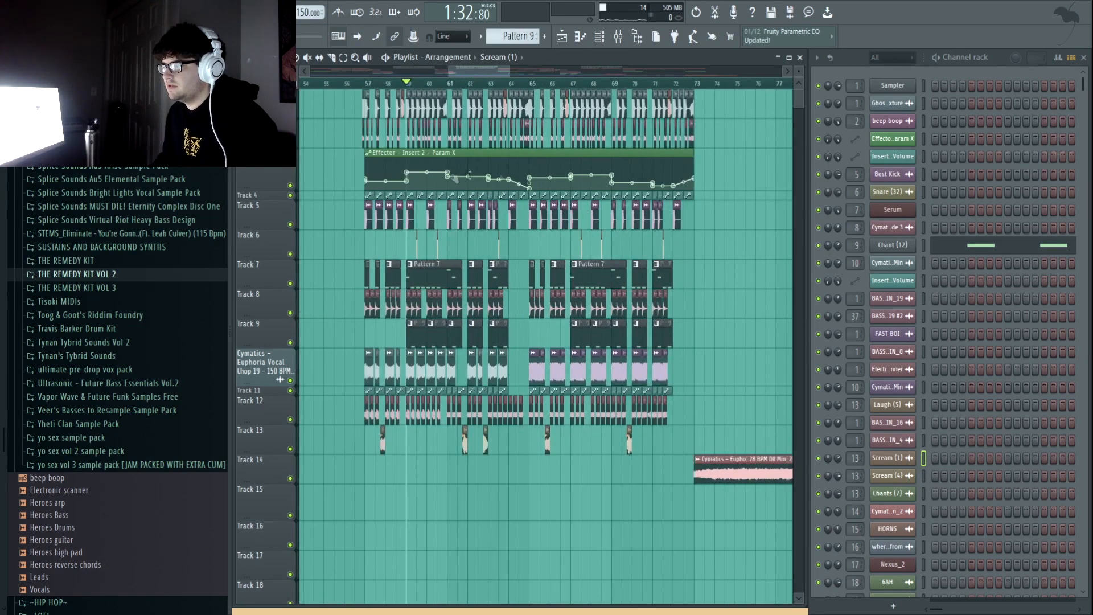
scroll(515, 152, "down", 4)
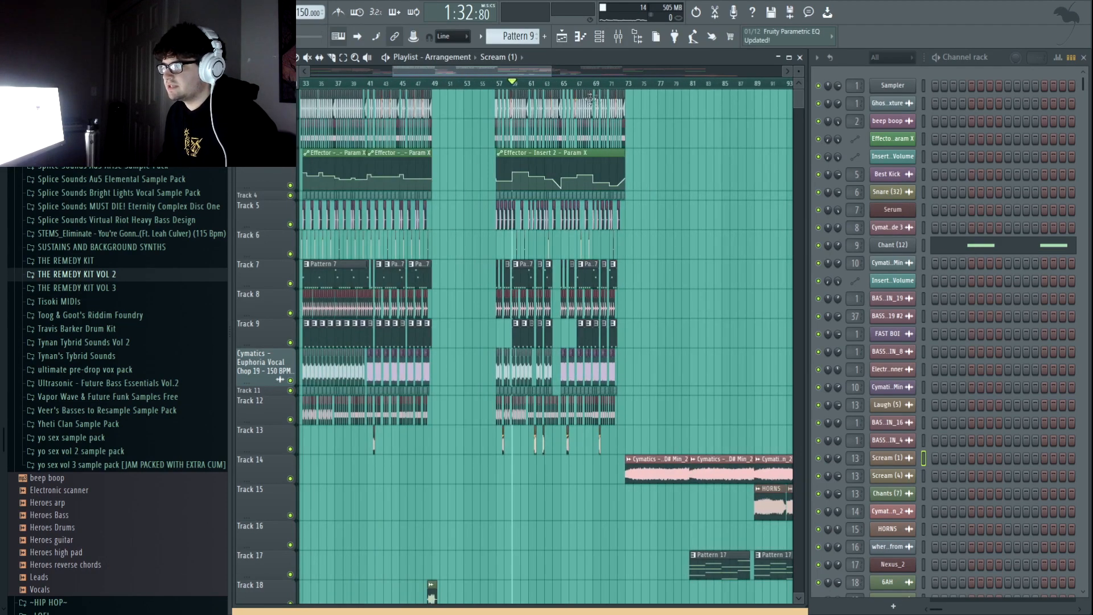
scroll(605, 105, "up", 2)
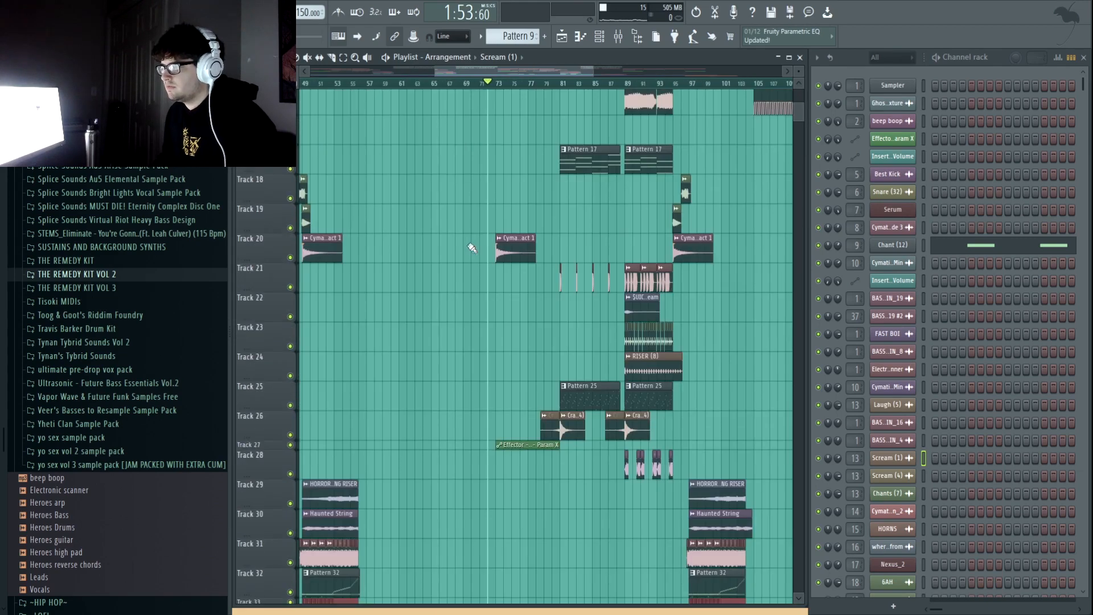
- Look over the tracks in the second break and build-up, and move the playback position to bar 105
scroll(471, 247, "down", 8)
mouse_move(517, 292)
left_mouse_down()
mouse_move(538, 305)
mouse_move(519, 312)
left_mouse_up()
scroll(519, 312, "down", 2)
scroll(523, 309, "up", 9)
scroll(692, 326, "up", 8)
scroll(675, 320, "down", 9)
scroll(734, 294, "down", 3)
scroll(736, 276, "up", 11)
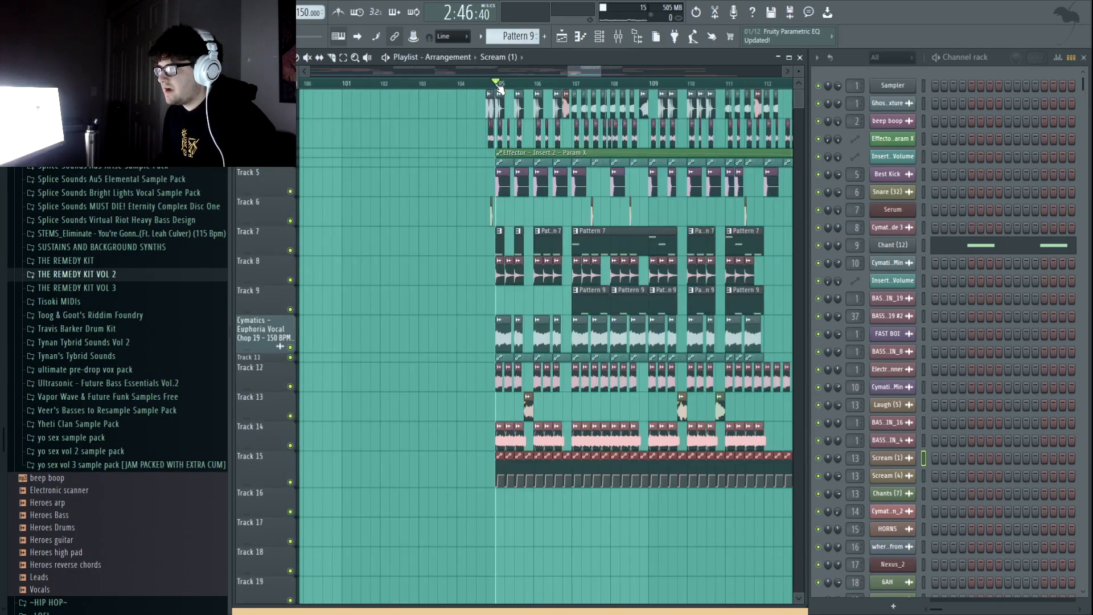
- Examine the third drop's layers from bar 105, including Pattern 41 on Track 43 and the RISER (5) clips on Track 44
scroll(500, 87, "up", 4)
scroll(506, 86, "down", 4)
left_click_drag(378, 347, 353, 348)
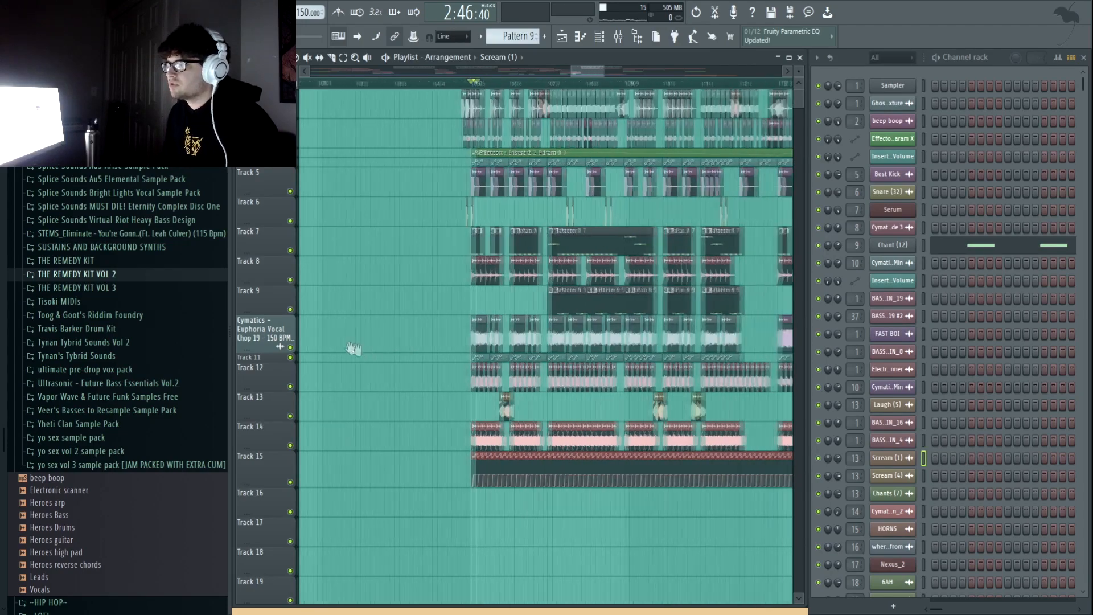
scroll(363, 312, "down", 15)
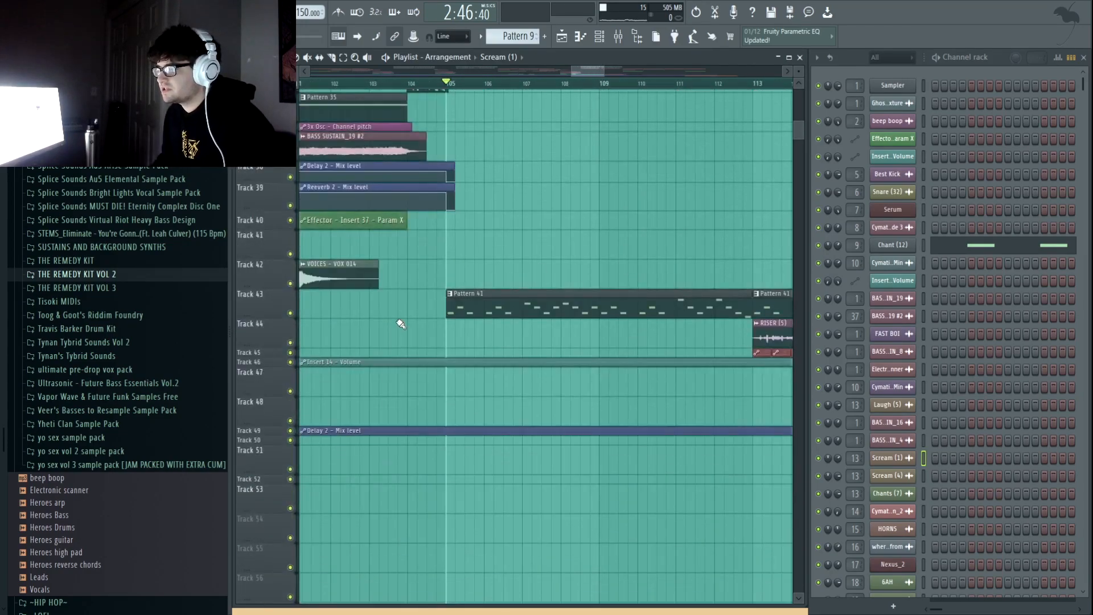
scroll(484, 262, "up", 8)
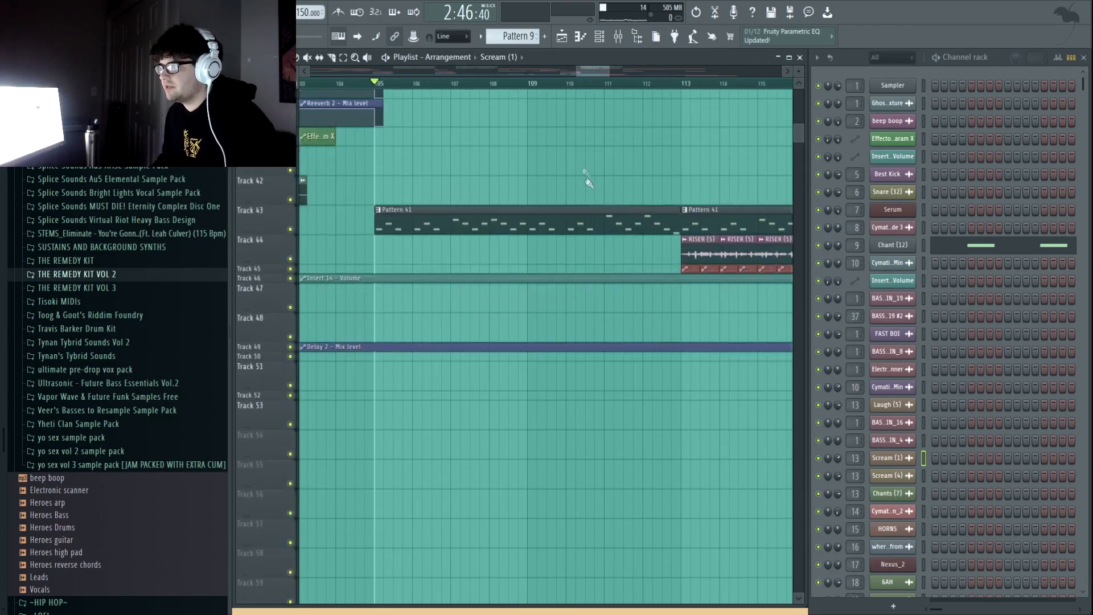
scroll(578, 291, "down", 3)
scroll(607, 86, "down", 6)
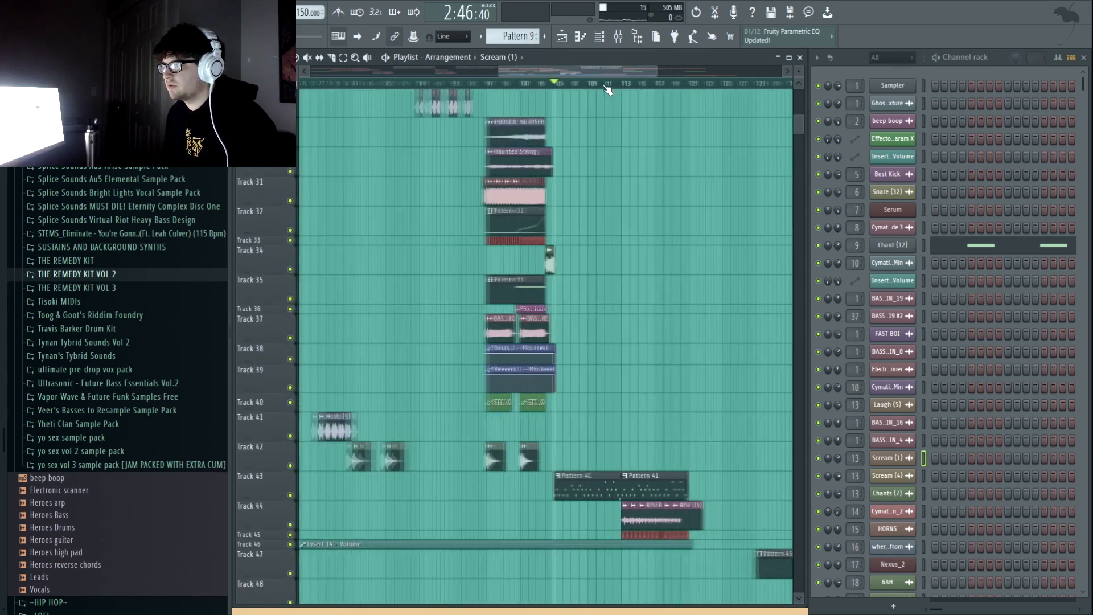
- Play the full third drop from bar 105, and play Pattern 41 by itself with Track 43 soloed
key("space")
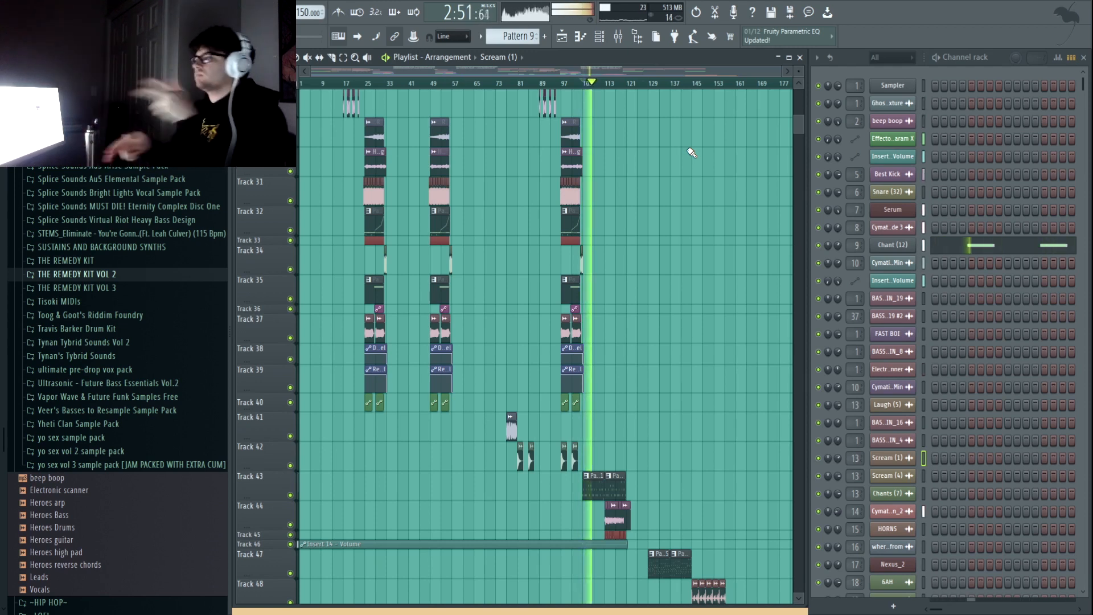
key("space")
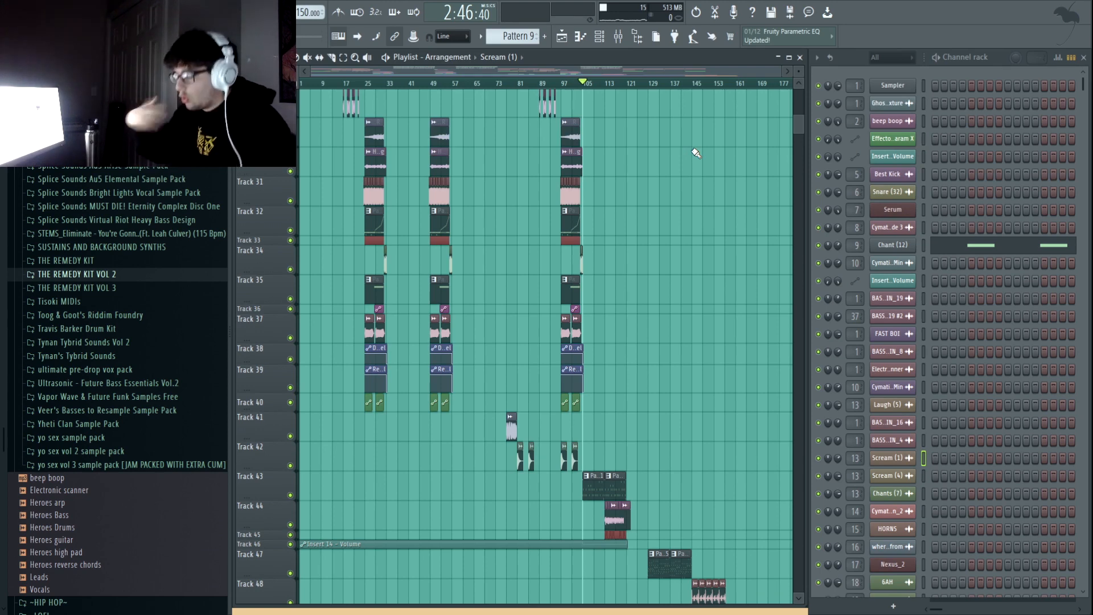
scroll(626, 89, "up", 6)
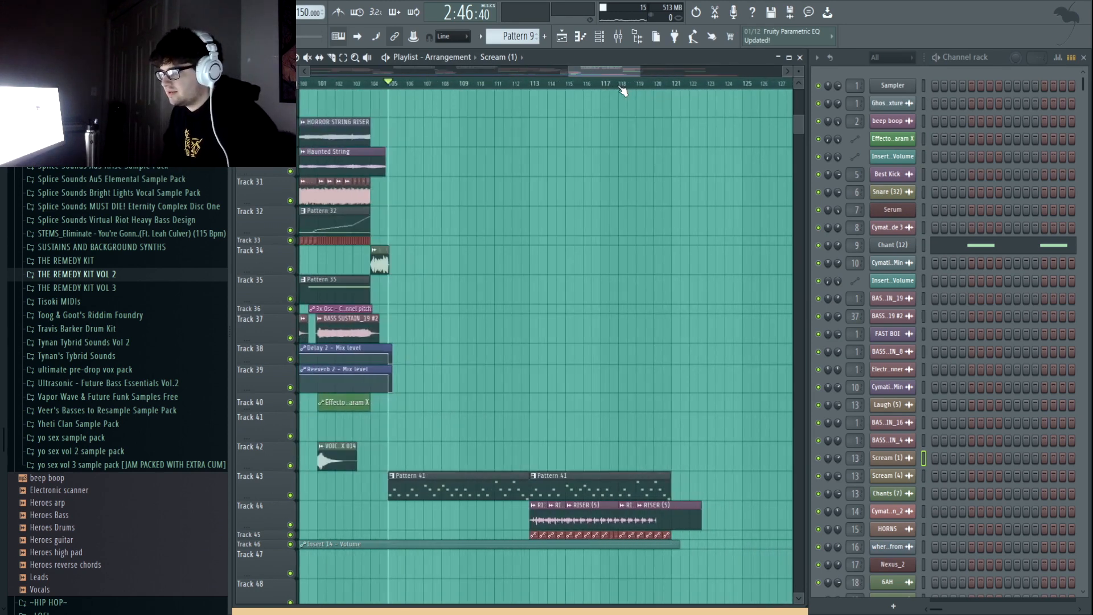
scroll(399, 80, "up", 2)
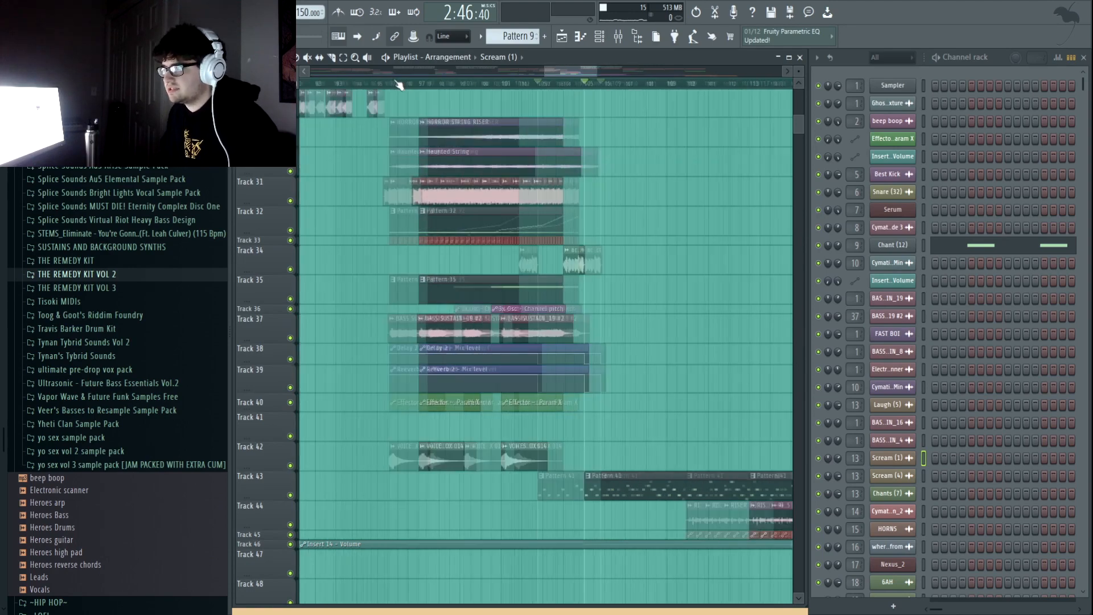
left_click_drag(364, 502, 398, 494)
right_click(290, 465)
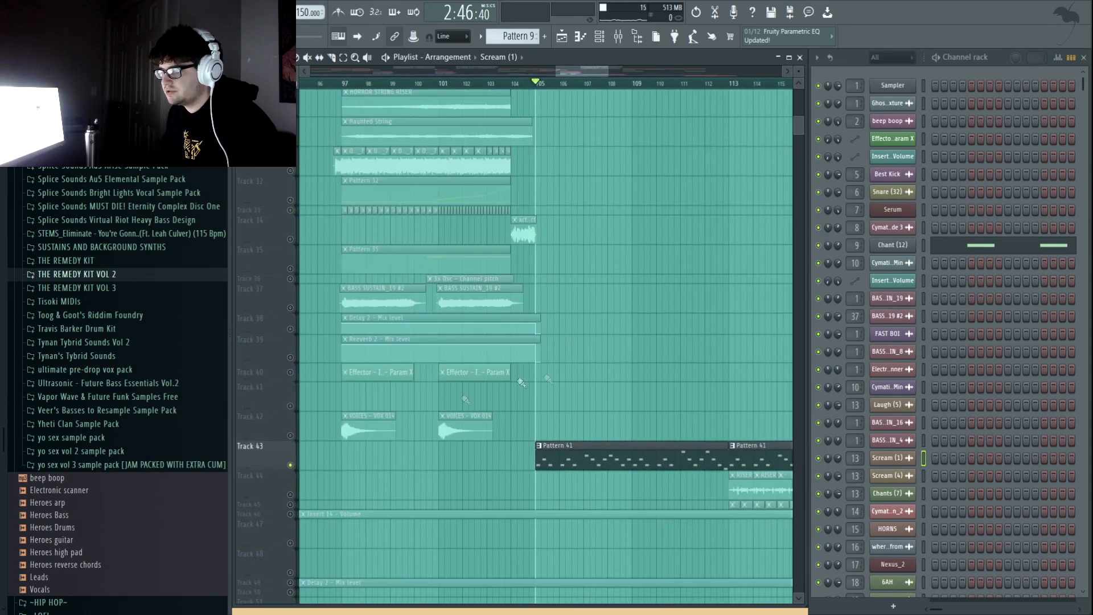
left_click_drag(467, 342, 388, 335)
key("space")
scroll(529, 90, "up", 2)
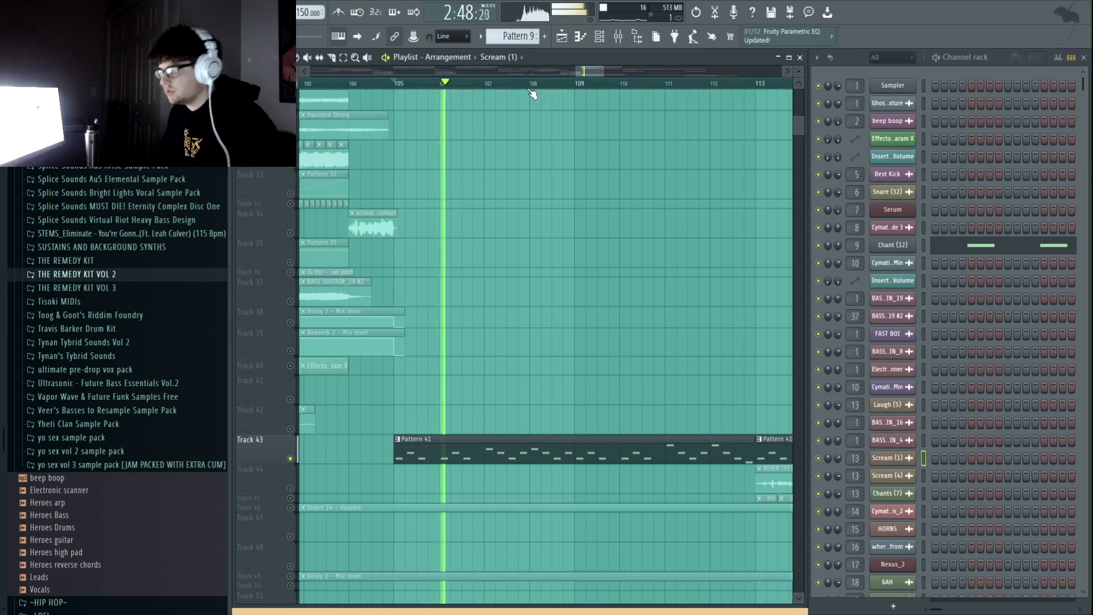
key("space")
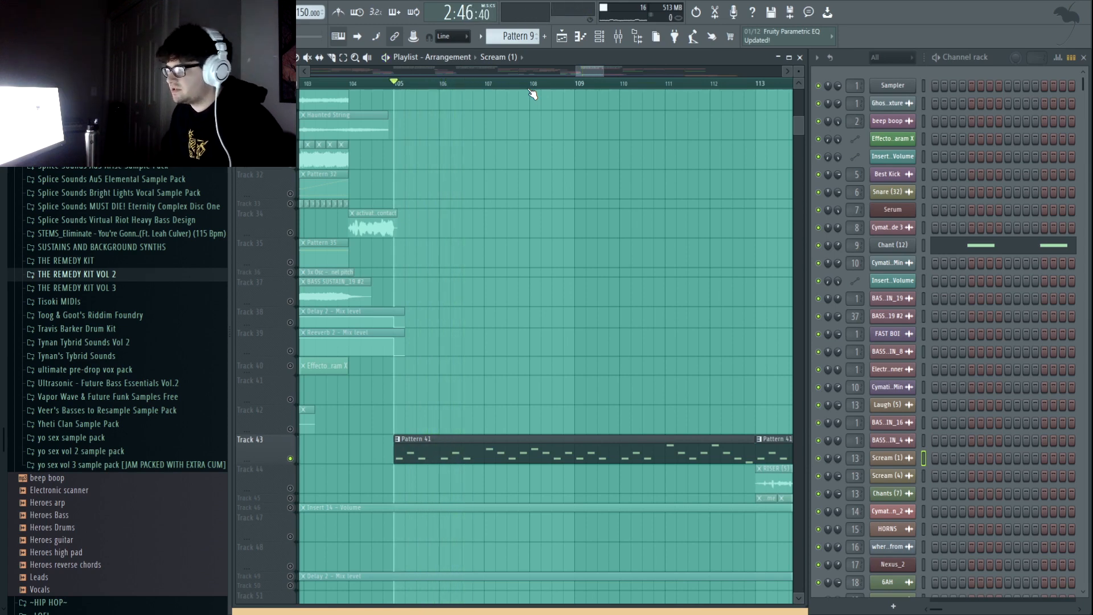
- Unsolo Track 43 and solo the Euphoria Vocal Chop 8 clips on Track 14 together with their related automation tracks
scroll(529, 90, "down", 2)
left_click_drag(642, 141, 576, 140)
right_click(290, 458)
scroll(461, 327, "up", 10)
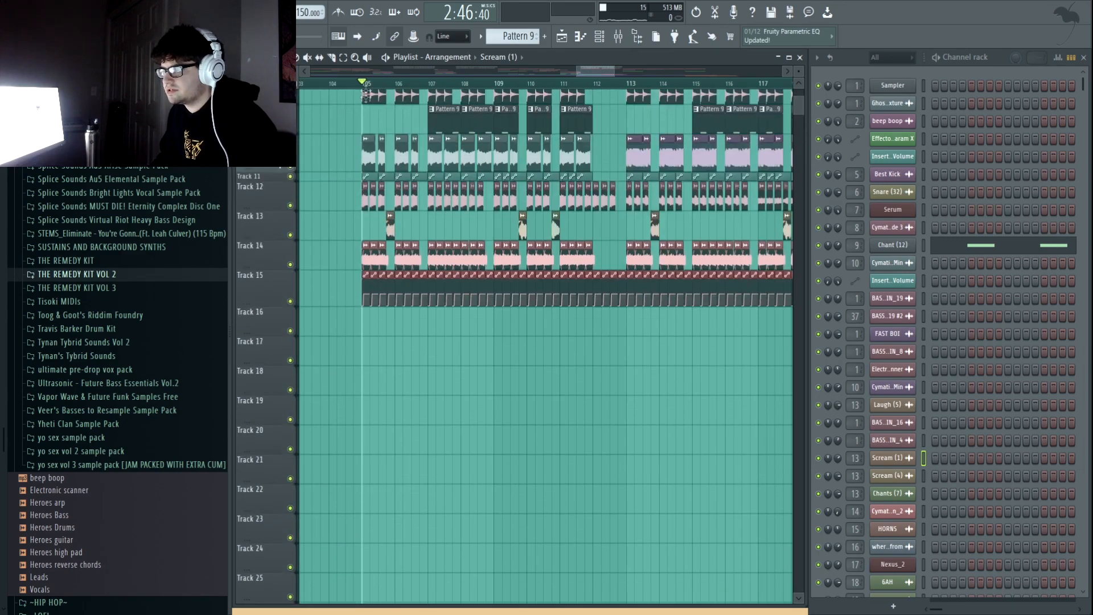
scroll(366, 92, "up", 4)
left_click_drag(324, 169, 495, 164)
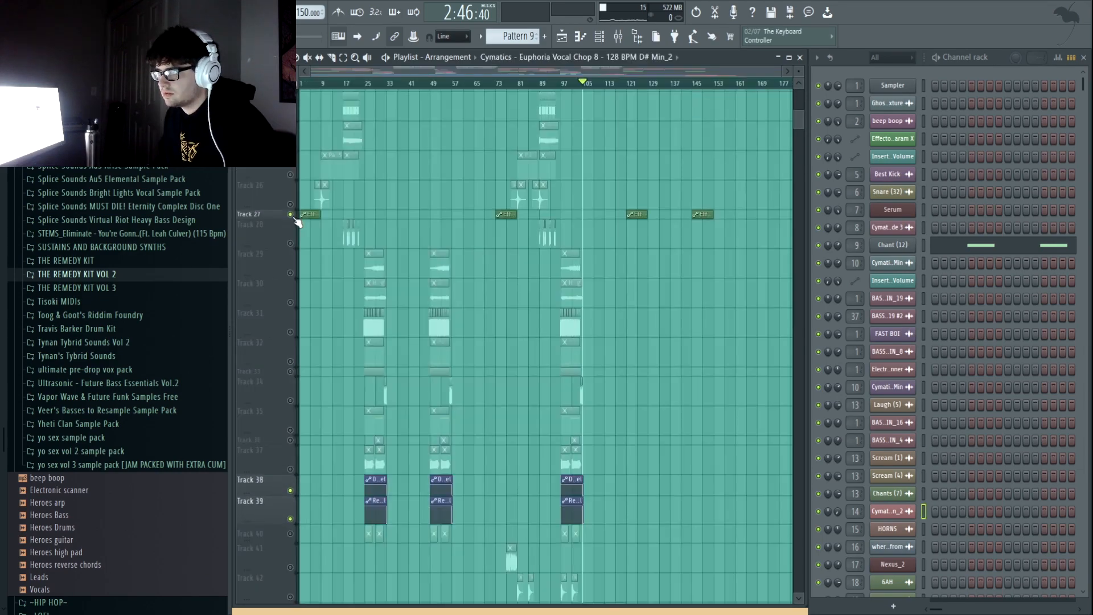
scroll(596, 83, "up", 4)
left_click_drag(541, 204, 542, 439)
left_click_drag(489, 102, 474, 180)
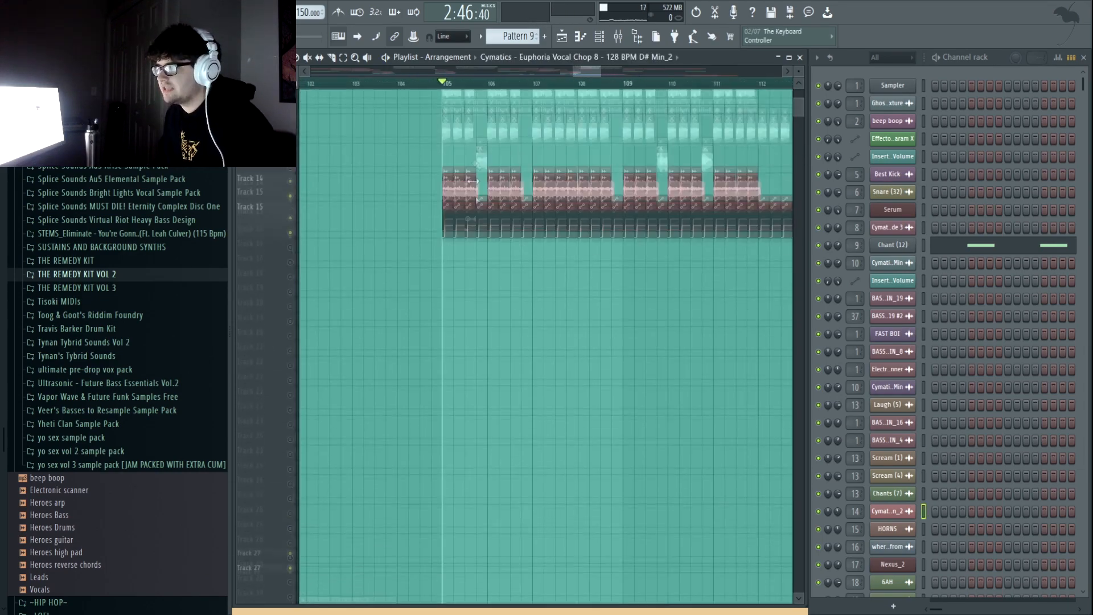
scroll(473, 180, "down", 5)
scroll(591, 95, "up", 5)
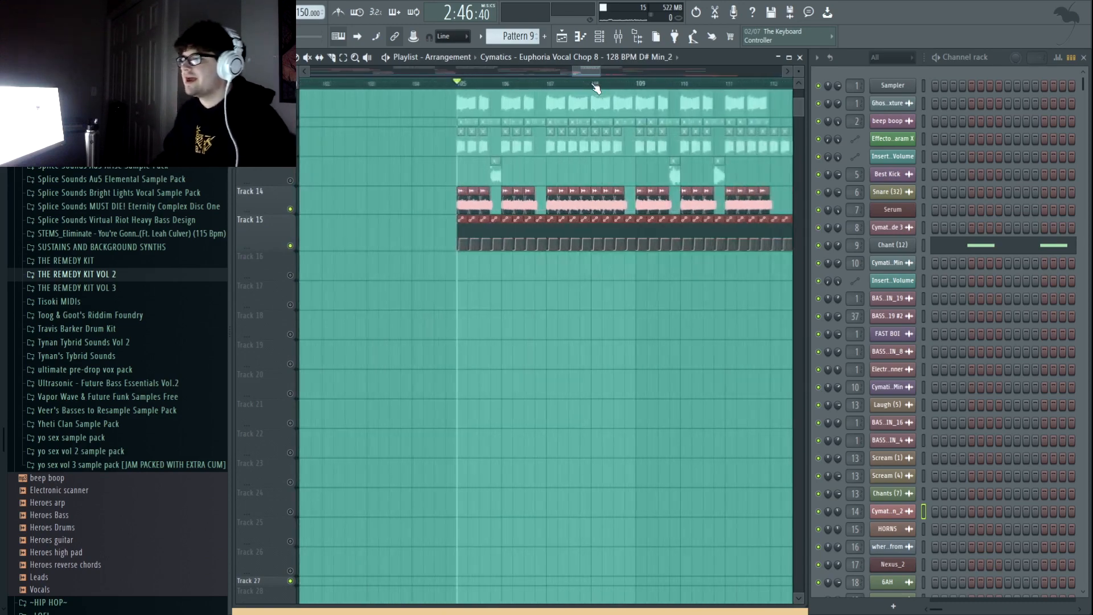
- Play the soloed vocal chops with the Track 15 volume automation from bar 105
key("space")
left_click_drag(467, 334, 439, 250)
scroll(599, 91, "down", 5)
left_click_drag(722, 270, 593, 413)
scroll(531, 92, "up", 3)
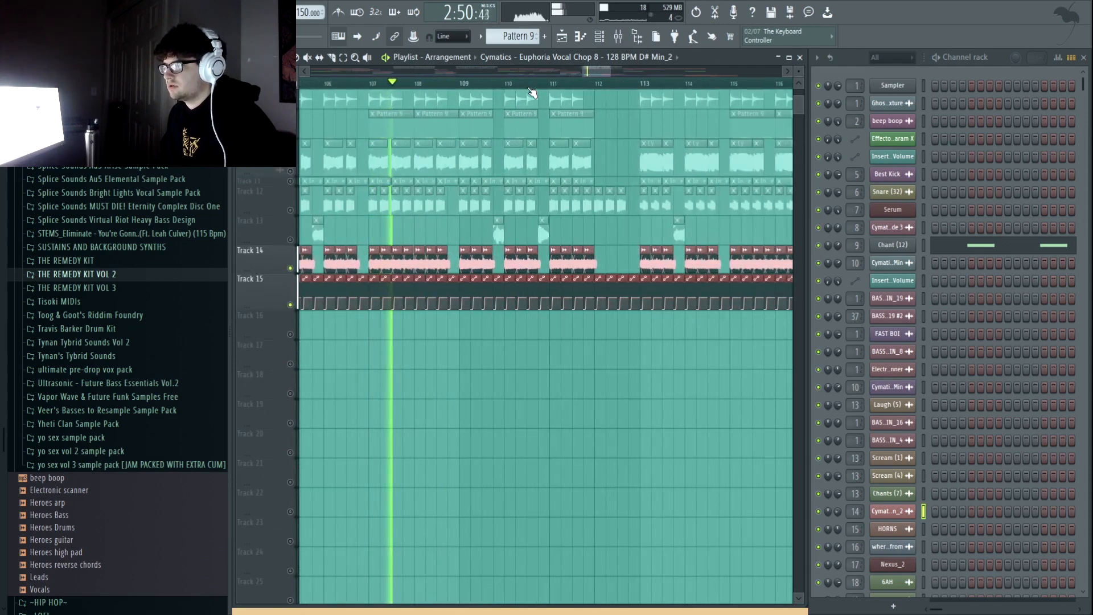
key("space")
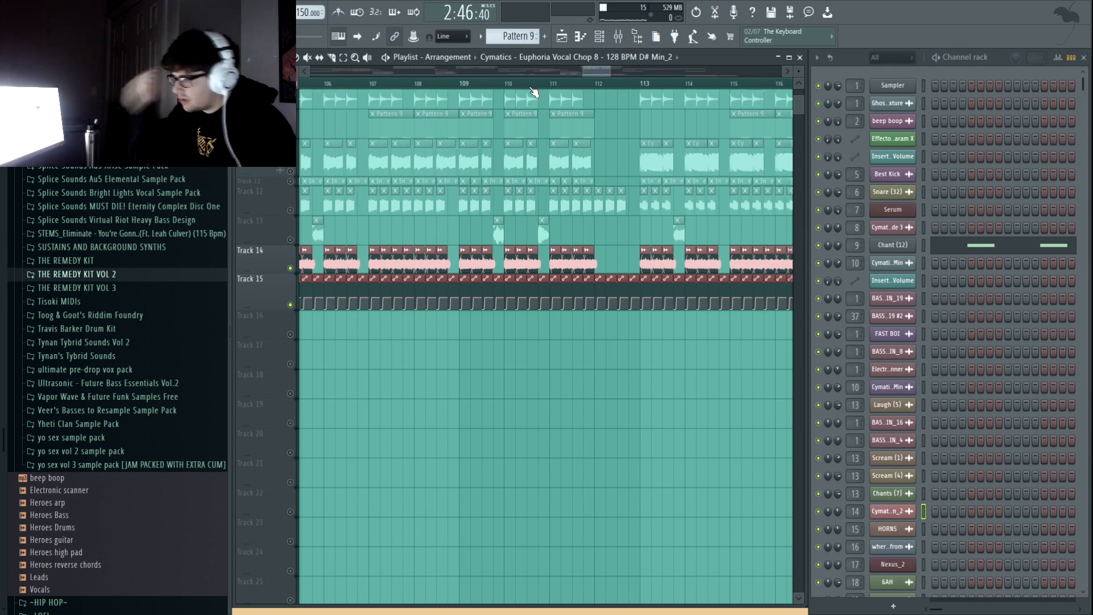
- Unsolo the vocal chop tracks and examine the third drop's layered clips around bars 115 to 118
scroll(531, 88, "down", 4)
scroll(661, 452, "up", 6)
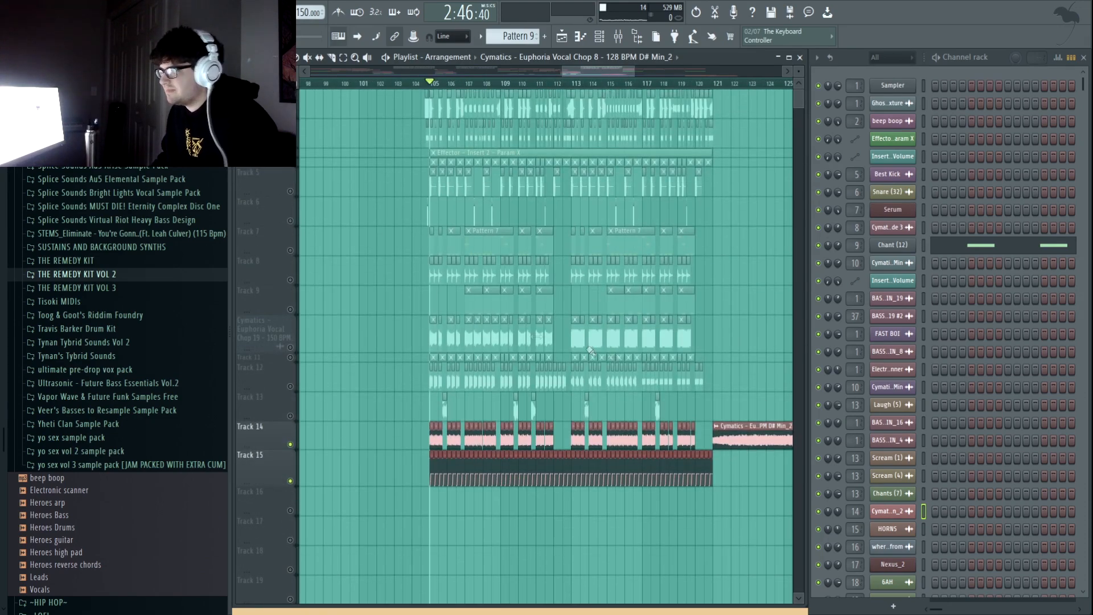
right_click(291, 251)
right_click(290, 251)
scroll(526, 87, "down", 4)
scroll(461, 88, "up", 4)
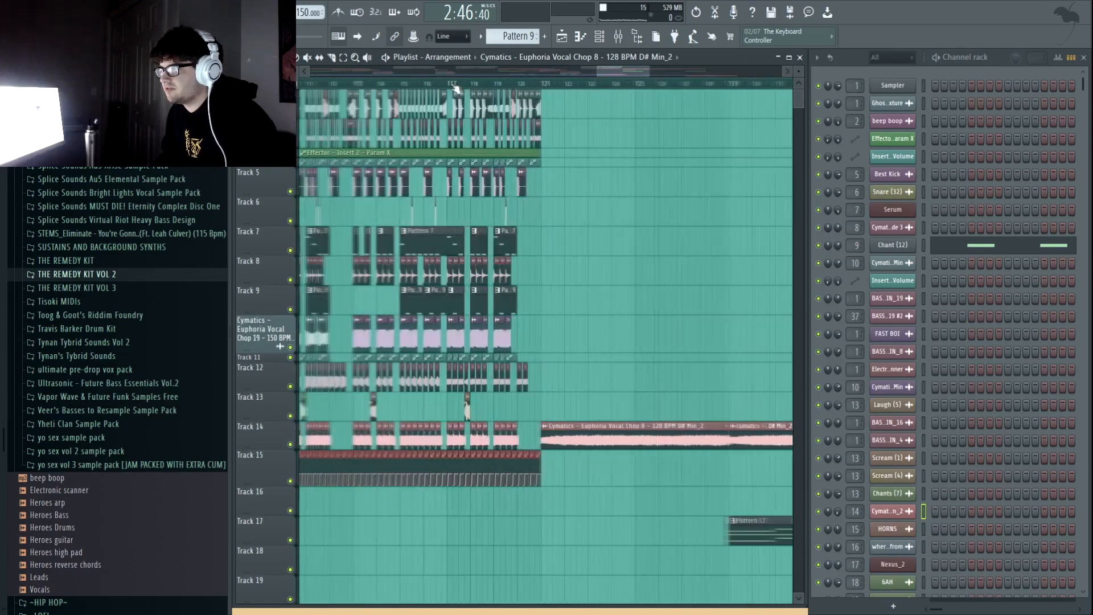
scroll(462, 89, "up", 3)
scroll(569, 89, "down", 3)
scroll(472, 89, "up", 4)
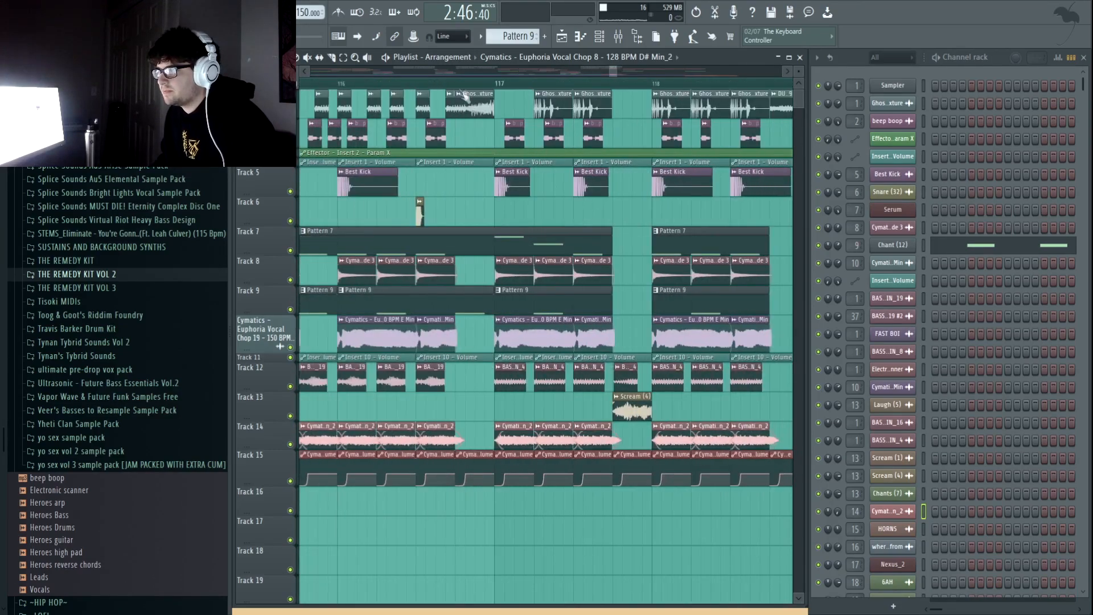
scroll(470, 100, "down", 3)
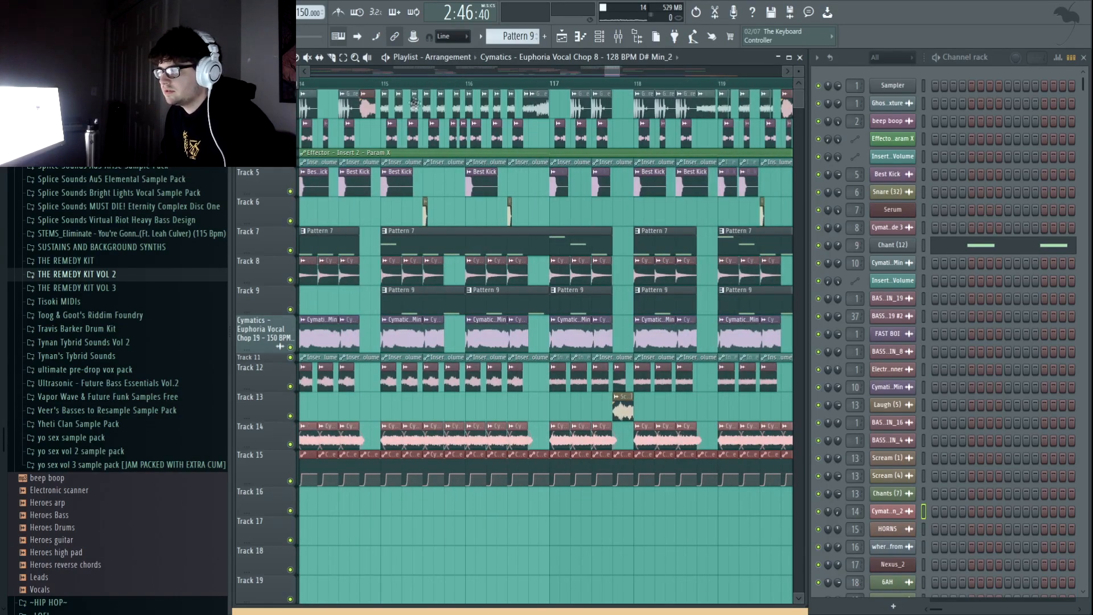
- Play the full mix from bar 115 while checking Pattern 41 and the RISER (5) clips on Tracks 43 and 44
key("space")
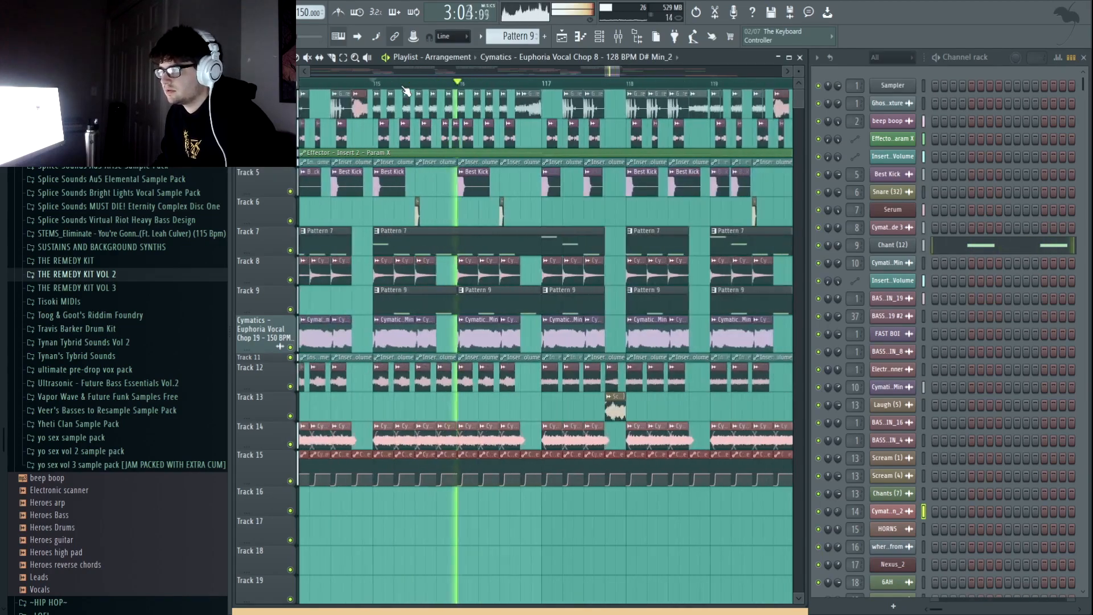
scroll(529, 324, "down", 12)
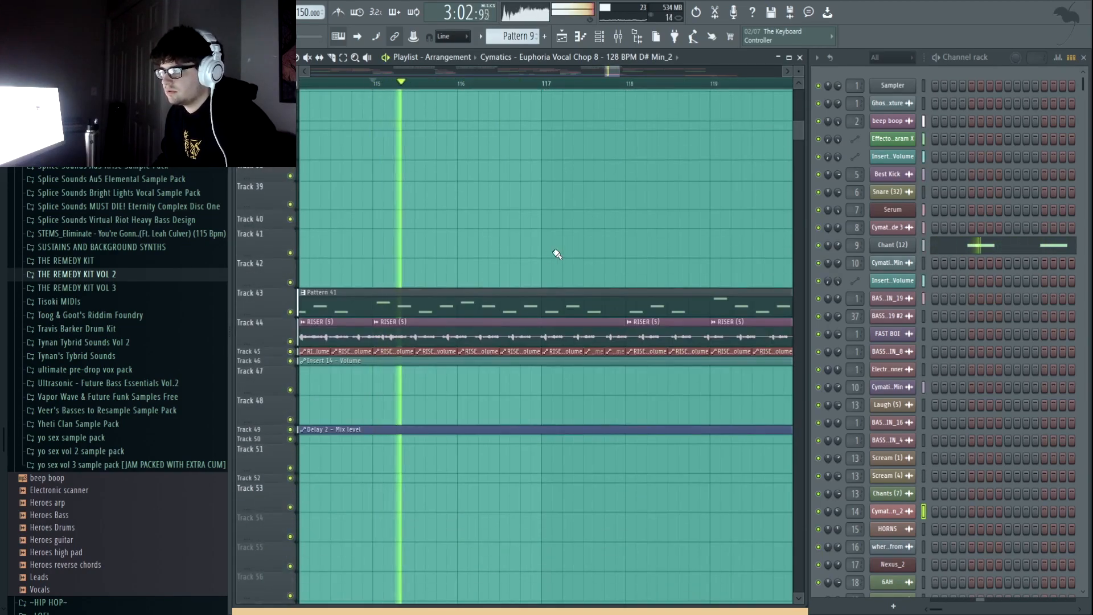
scroll(519, 418, "up", 11)
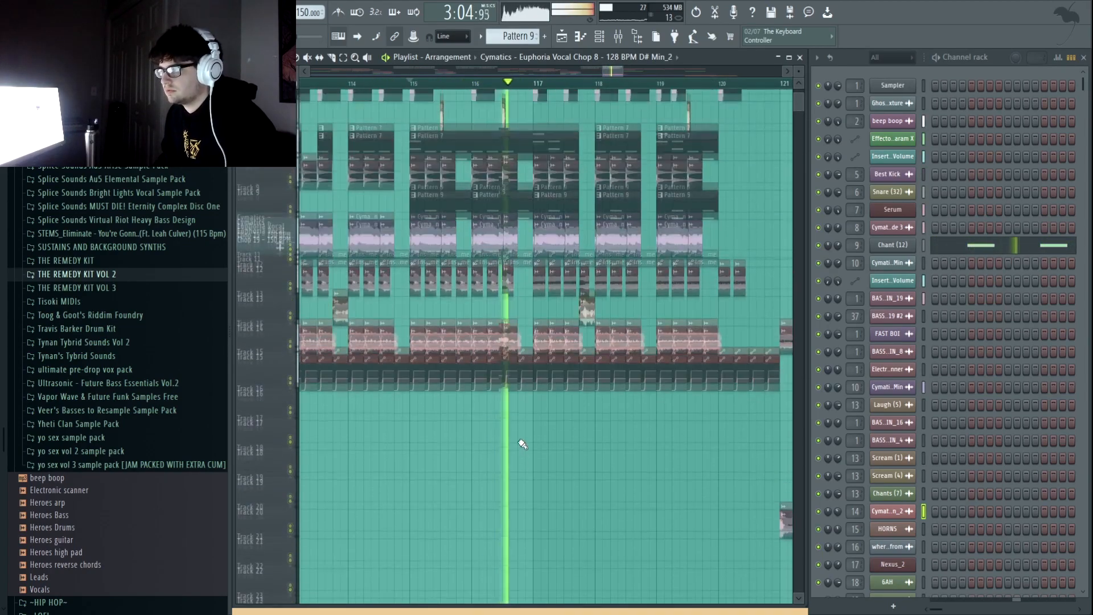
scroll(522, 444, "up", 3)
key("space")
- Solo the first track's Ghost texture clips, play them from bar 115, and restore all tracks
scroll(448, 87, "up", 4)
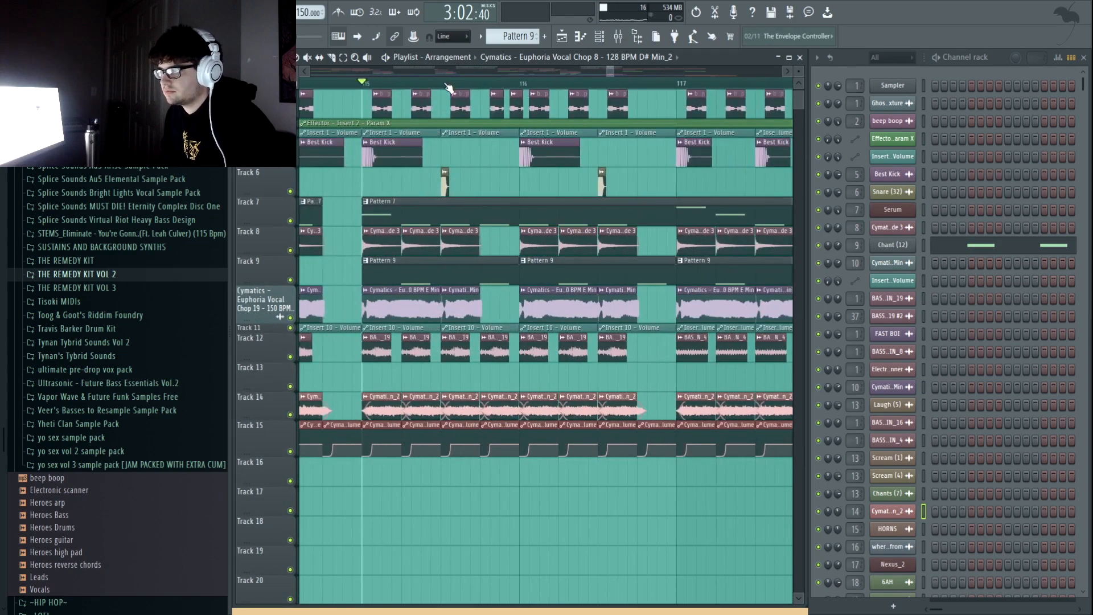
scroll(447, 87, "down", 2)
scroll(454, 150, "up", 1)
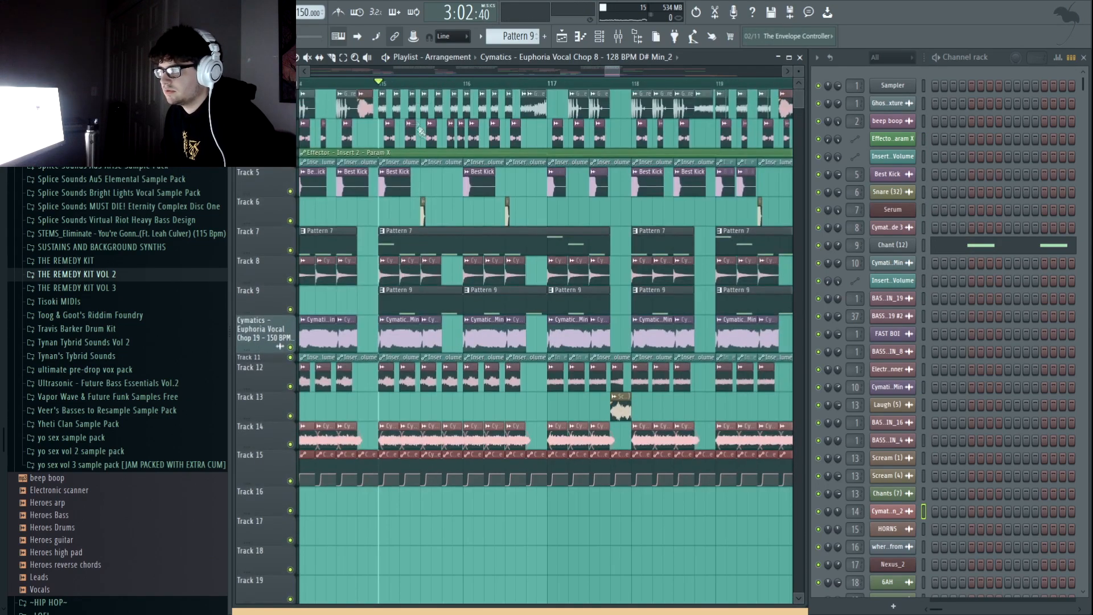
key("space")
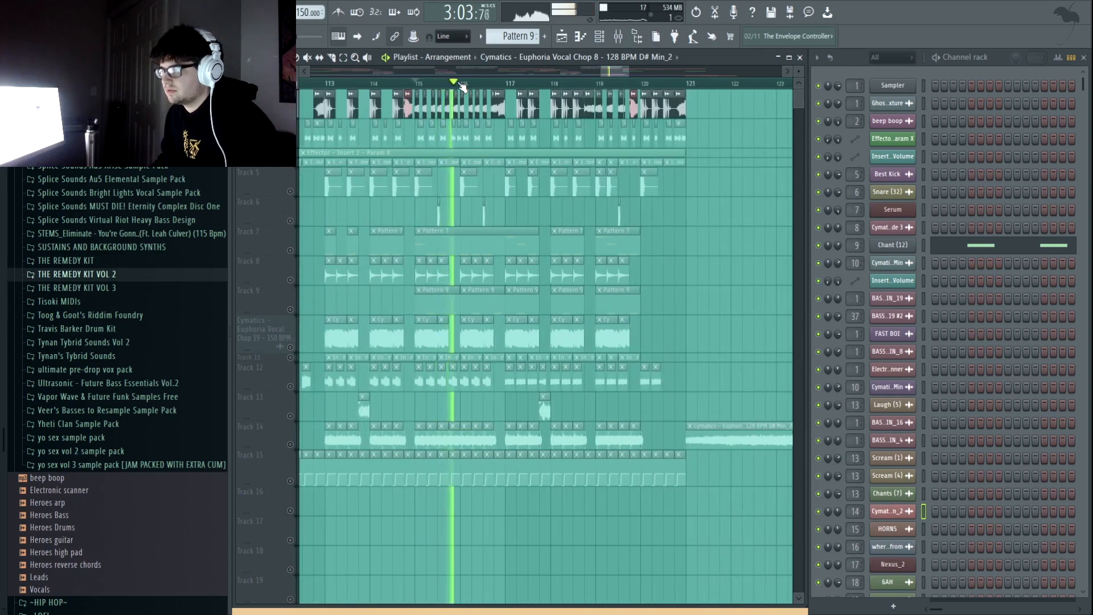
scroll(462, 86, "down", 2)
key("space")
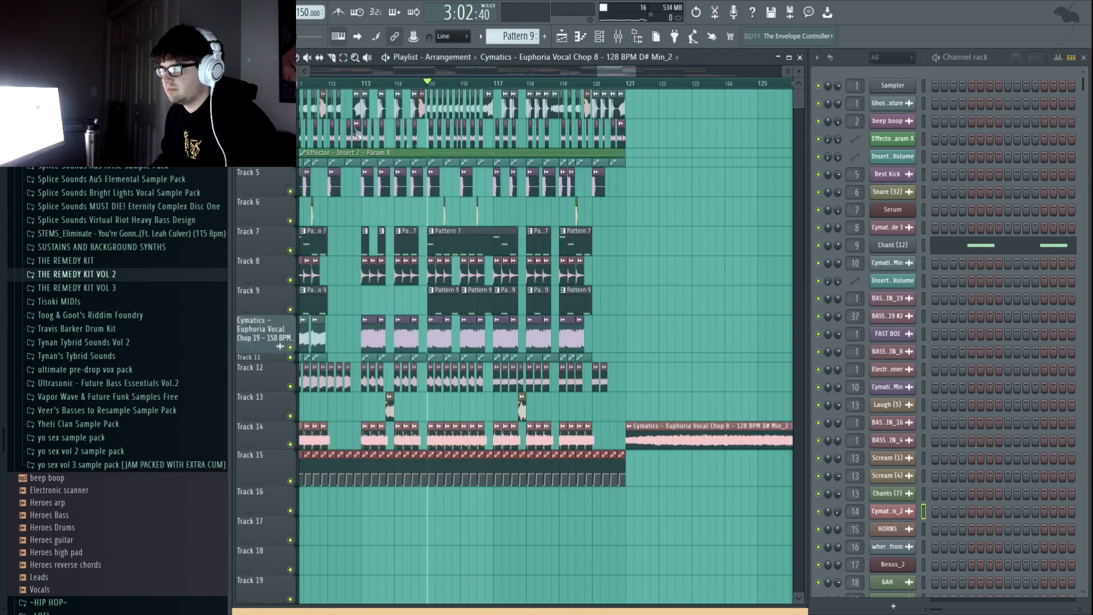
- Play the outro from about bar 154, including the crackle on Track 48, rain on Track 51 and Movie Clip (14) on Track 53
scroll(609, 86, "down", 5)
scroll(751, 179, "down", 14)
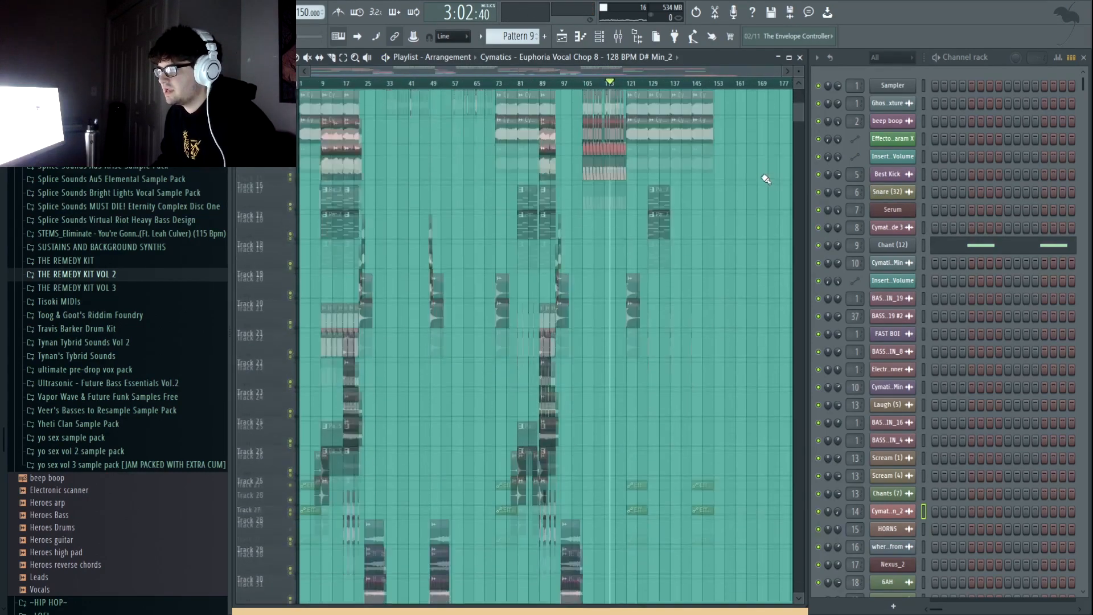
scroll(774, 179, "down", 5)
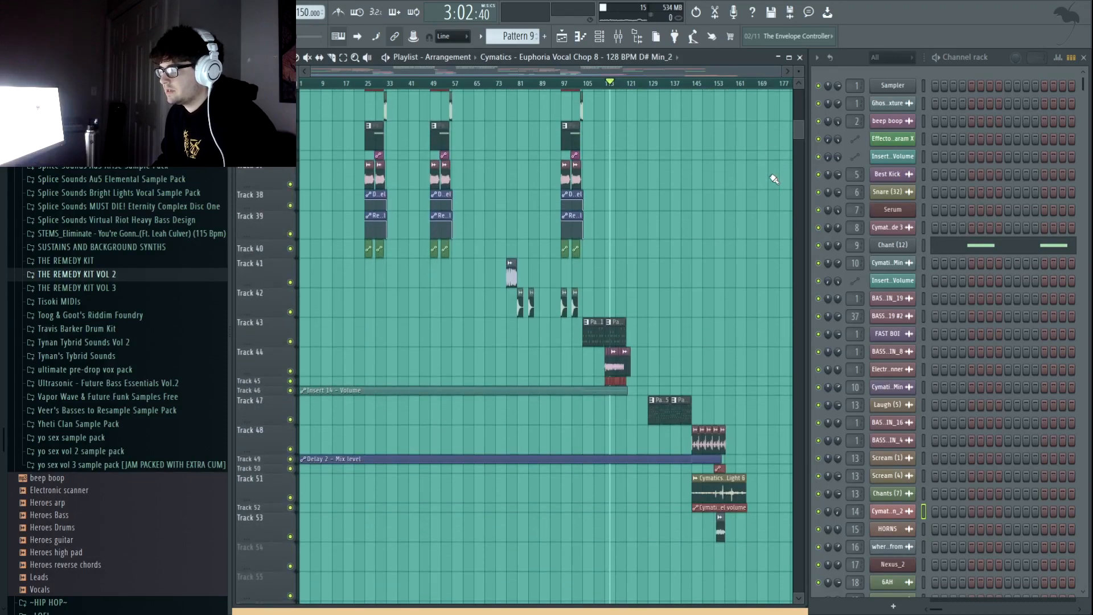
scroll(707, 89, "up", 4)
left_click_drag(712, 89, 499, 97)
left_click(556, 85)
key("space")
scroll(615, 120, "up", 1)
left_click(528, 85)
scroll(534, 88, "up", 2)
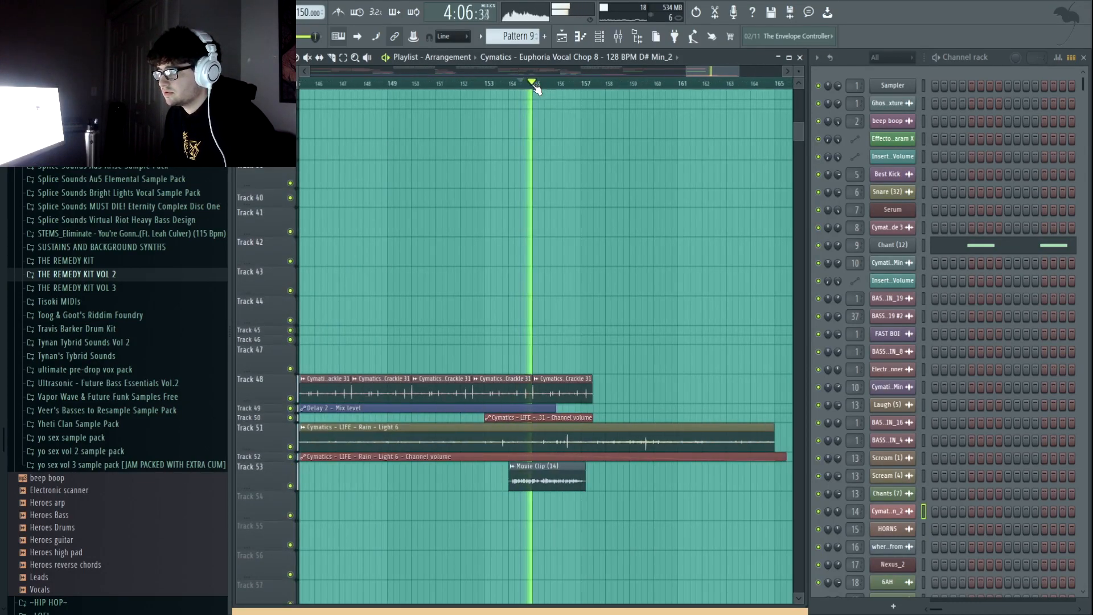
scroll(536, 89, "down", 4)
scroll(646, 169, "down", 1)
scroll(659, 92, "down", 3)
scroll(746, 91, "up", 3)
scroll(747, 92, "down", 3)
key("space")
- Look over the whole song arrangement, checking the third drop's clips from bar 105 to 121 up close
left_click_drag(798, 133, 798, 57)
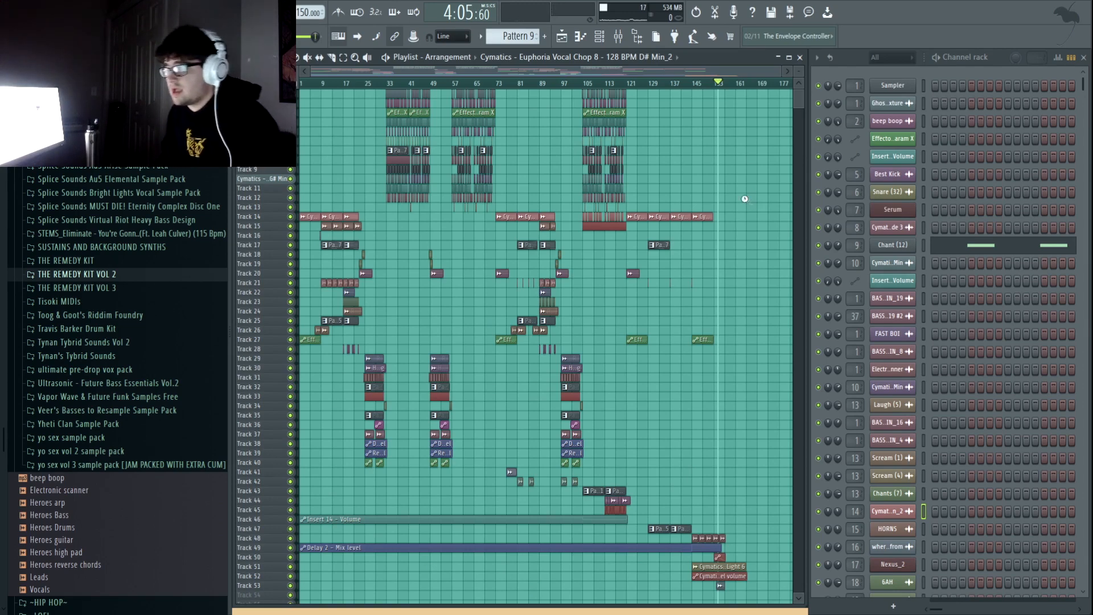
left_click_drag(798, 71, 799, 89)
scroll(613, 90, "up", 10)
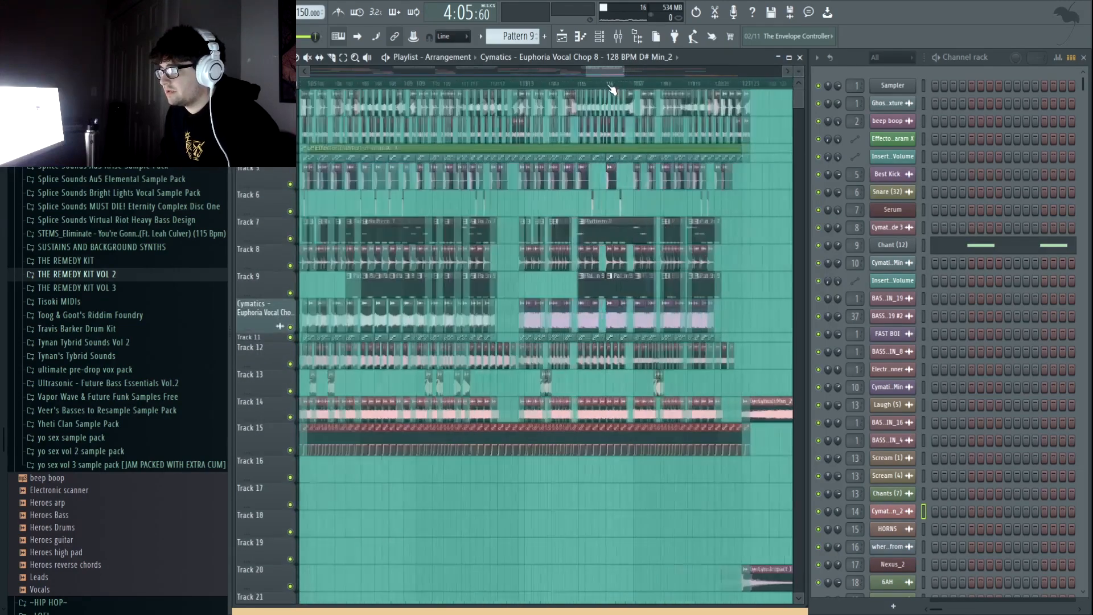
scroll(610, 88, "down", 8)
scroll(528, 88, "up", 5)
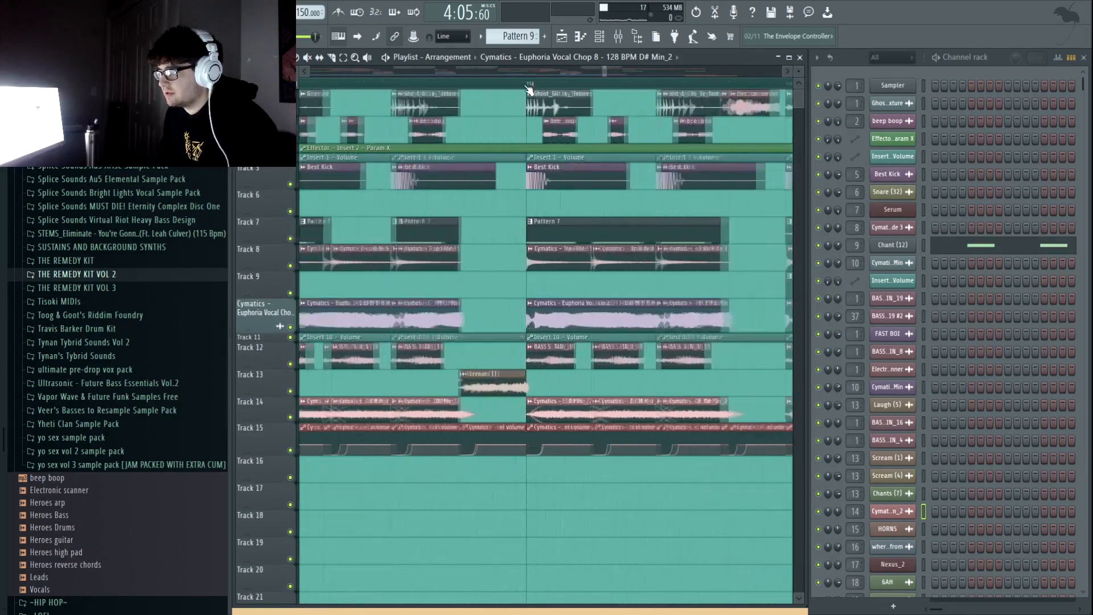
scroll(528, 88, "down", 5)
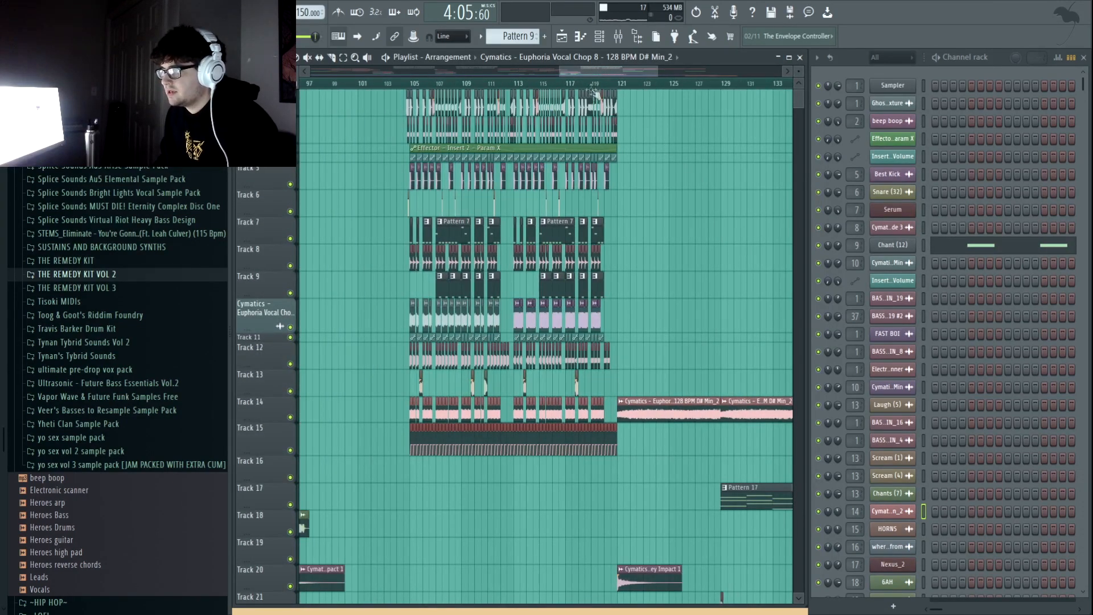
scroll(593, 93, "down", 8)
scroll(738, 147, "down", 5)
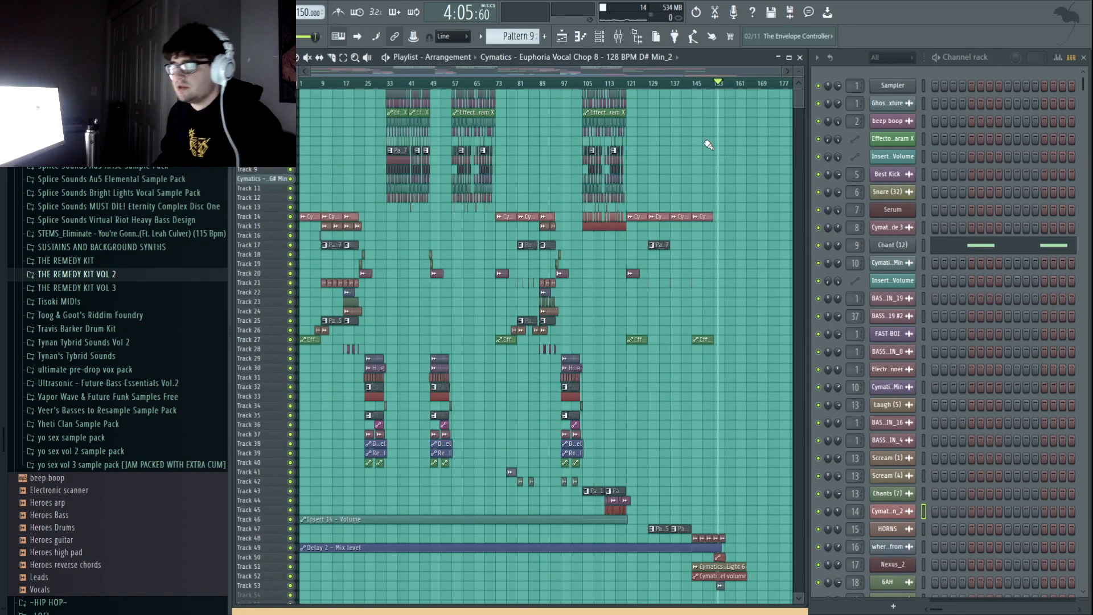